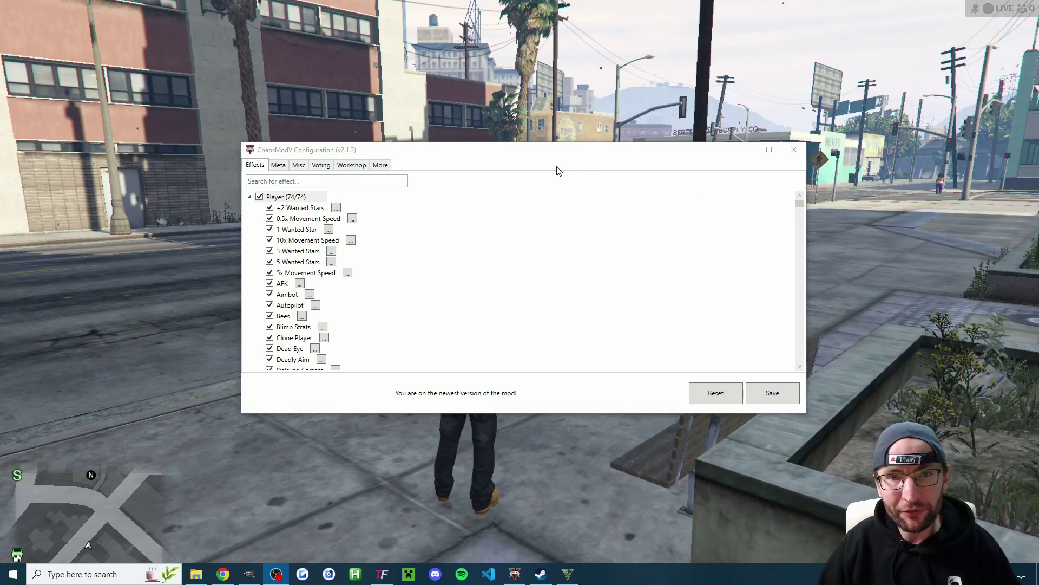
Step: Fire the Explosive Zombie Follow action, then walk forward in GTA V to watch the Explosive Zombies effect
left_click_drag(802, 208, 799, 307)
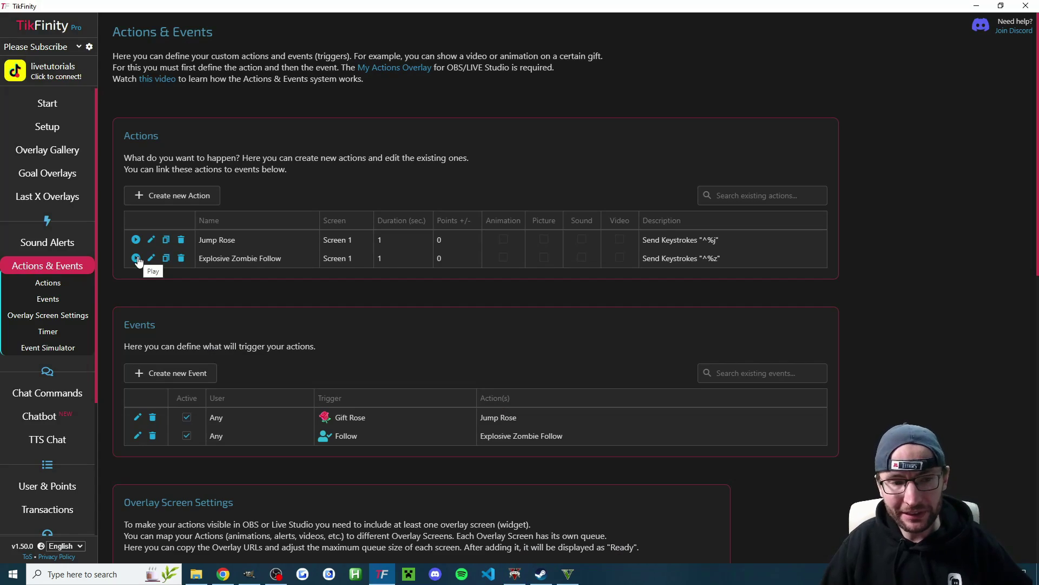
left_click(135, 258)
left_click(568, 574)
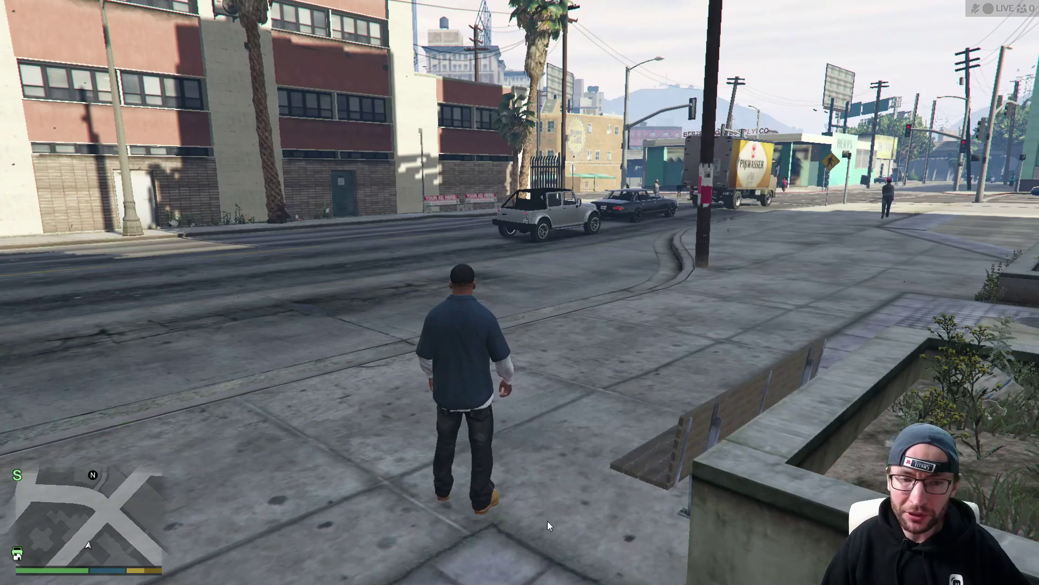
key("w")
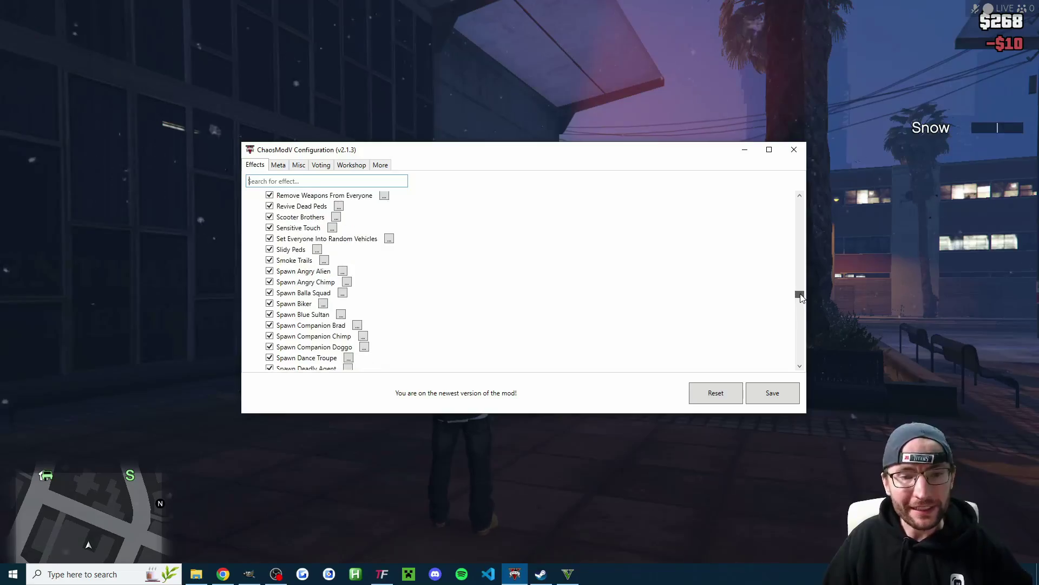
scroll(793, 236, "down", 10)
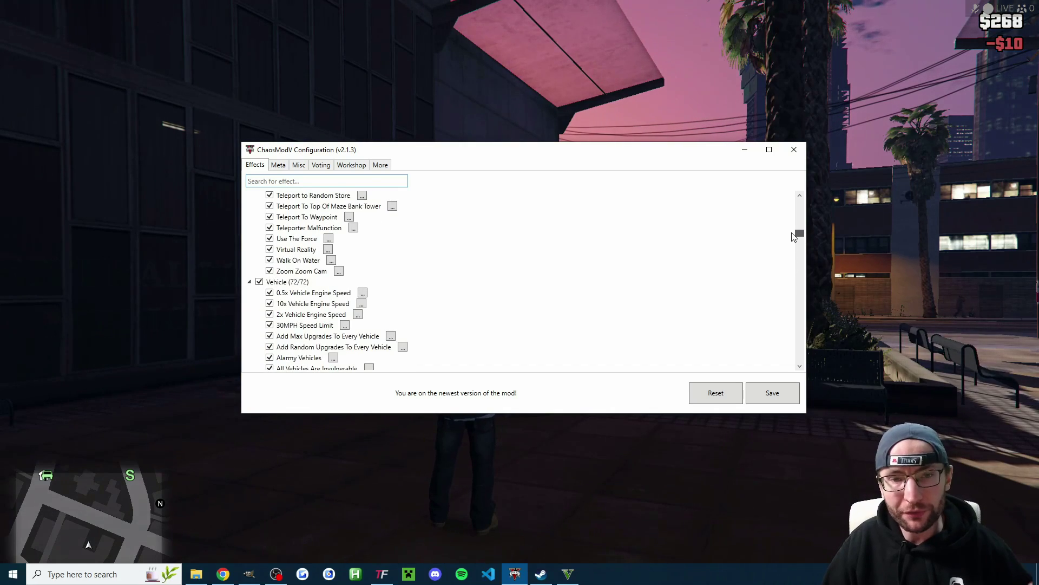
left_click_drag(793, 237, 796, 195)
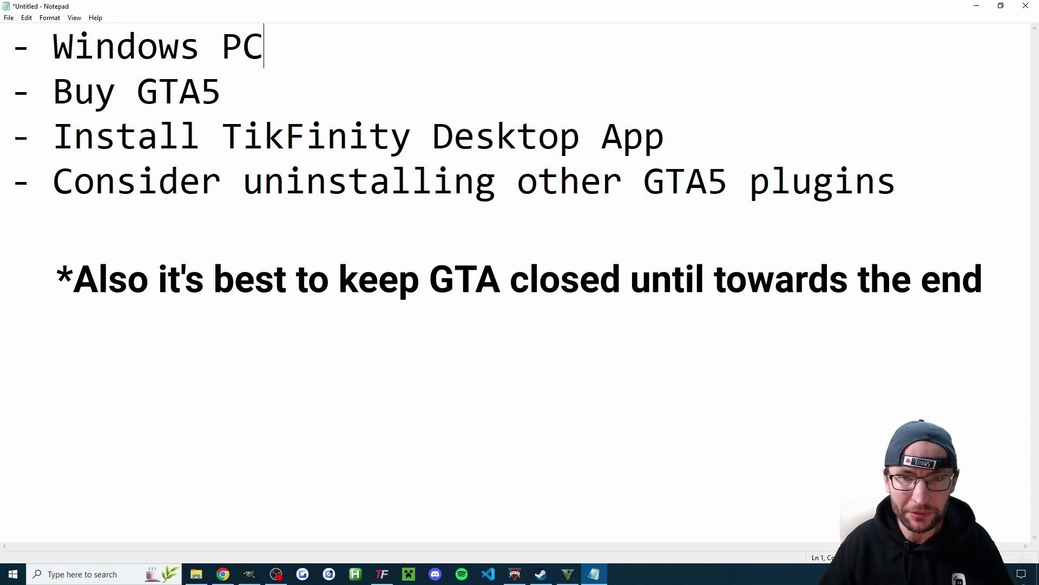
Step: Append '- Complete tutorial' on a new line at the end of the Notepad prerequisites list
key("ctrl+End")
type("- Complete tutorial")
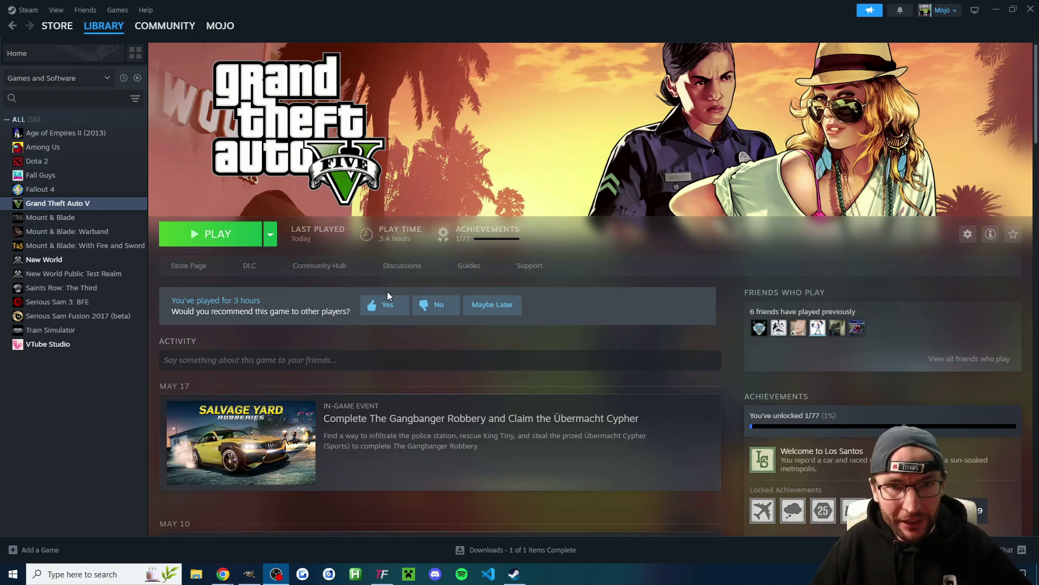
Step: Browse Grand Theft Auto V's installed files from its Steam properties and maximise the Explorer window
right_click(64, 208)
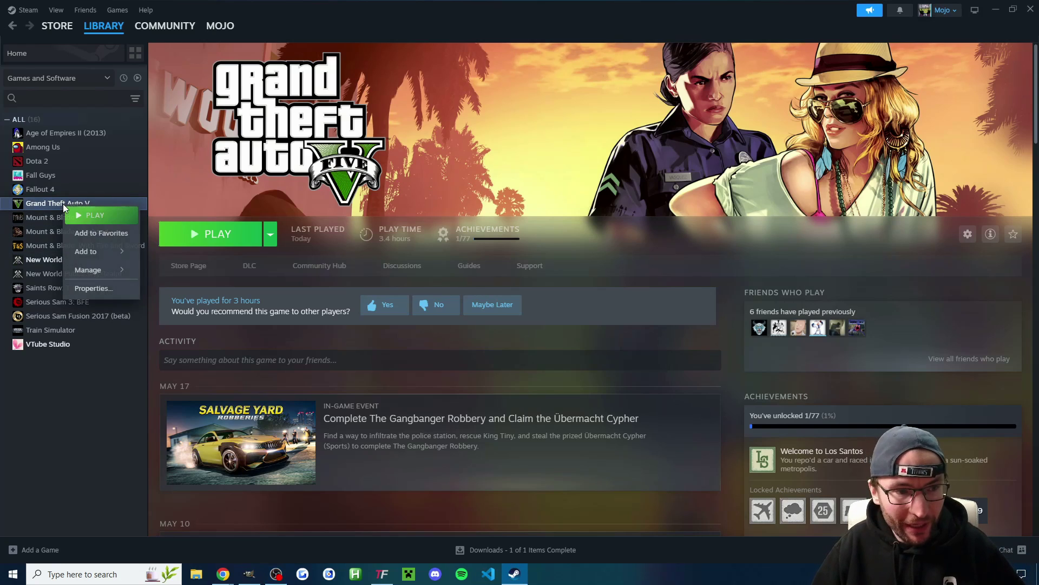
left_click(101, 288)
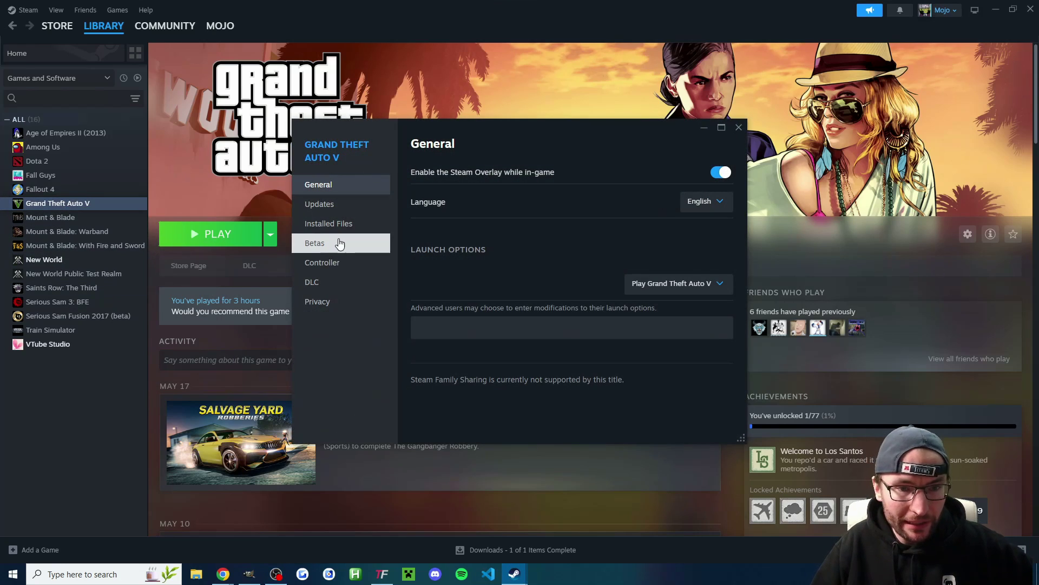
left_click(337, 229)
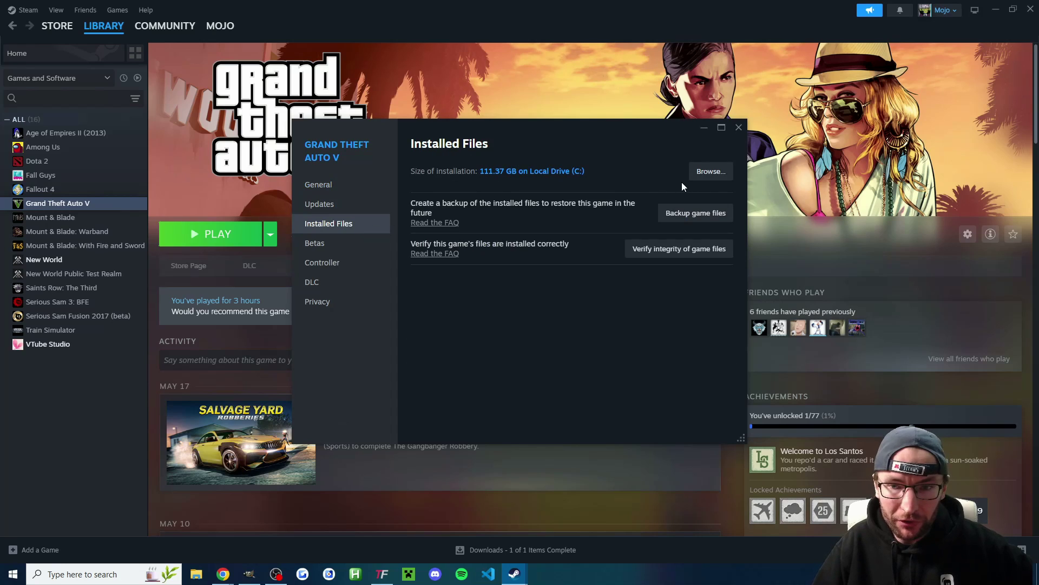
left_click(711, 173)
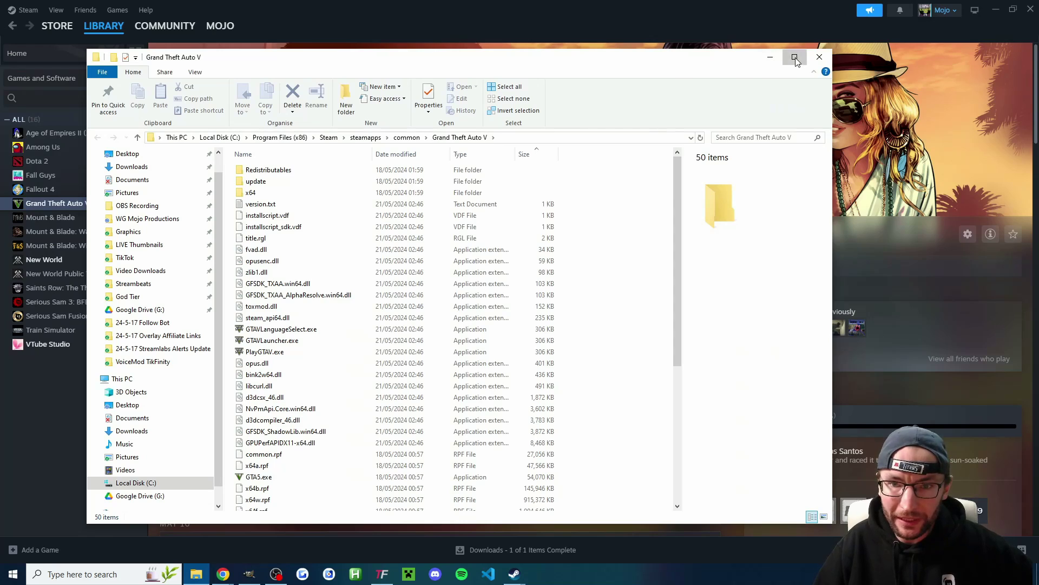
left_click(785, 62)
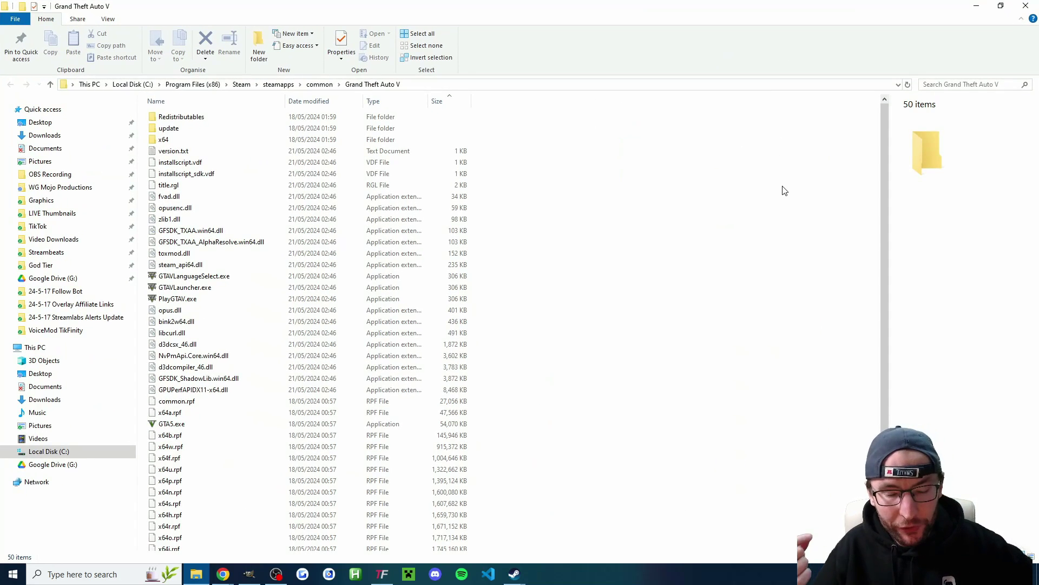
Step: Highlight GTA5.exe in the game folder, then bring up the Script Hook V page in Chrome
left_click(182, 427)
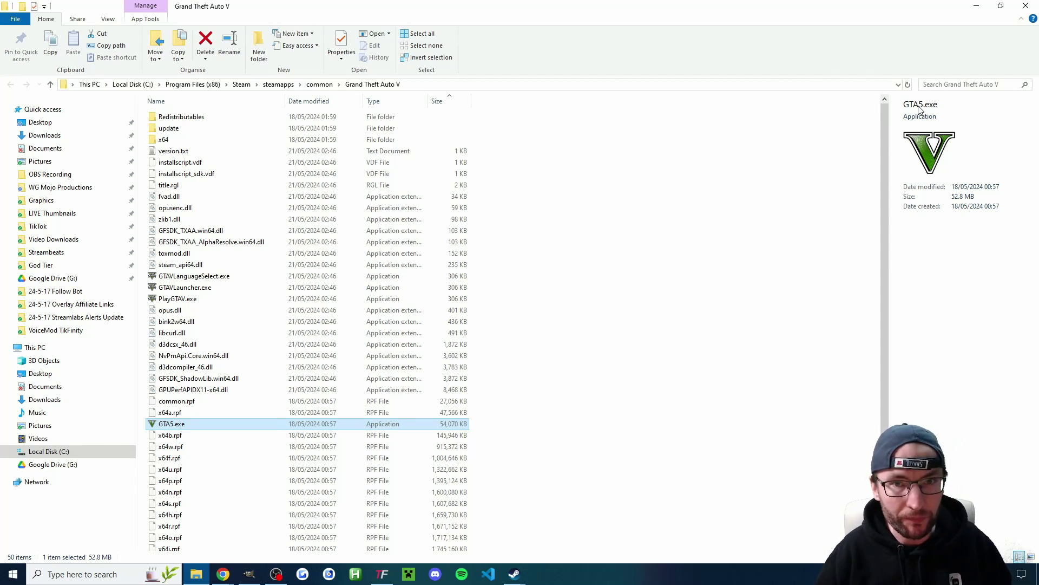
key("alt+Tab")
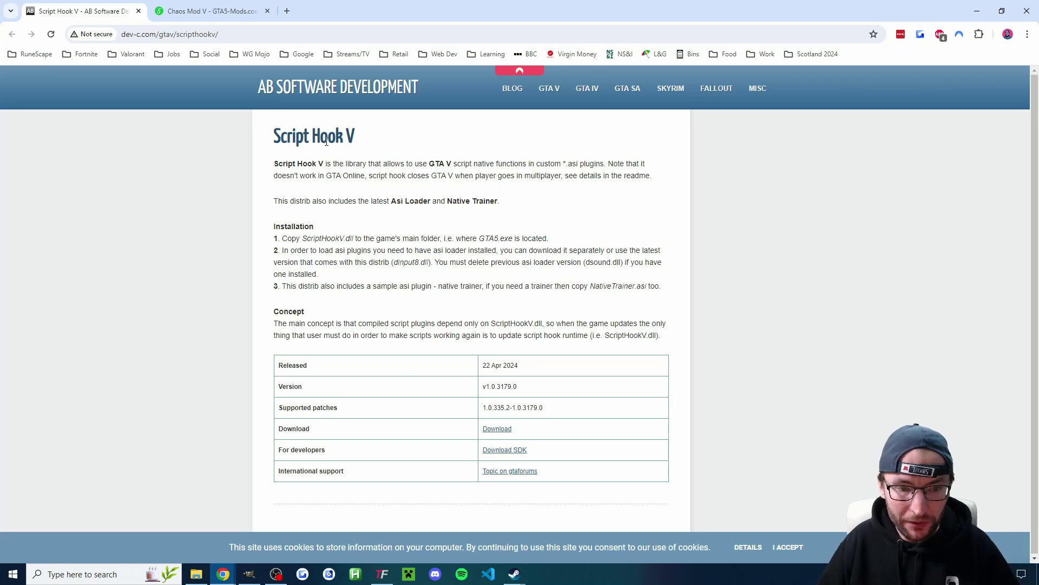
Step: Download the Script Hook V v1.0.3179.0 zip and keep it despite Chrome's insecure-download block
left_click(503, 430)
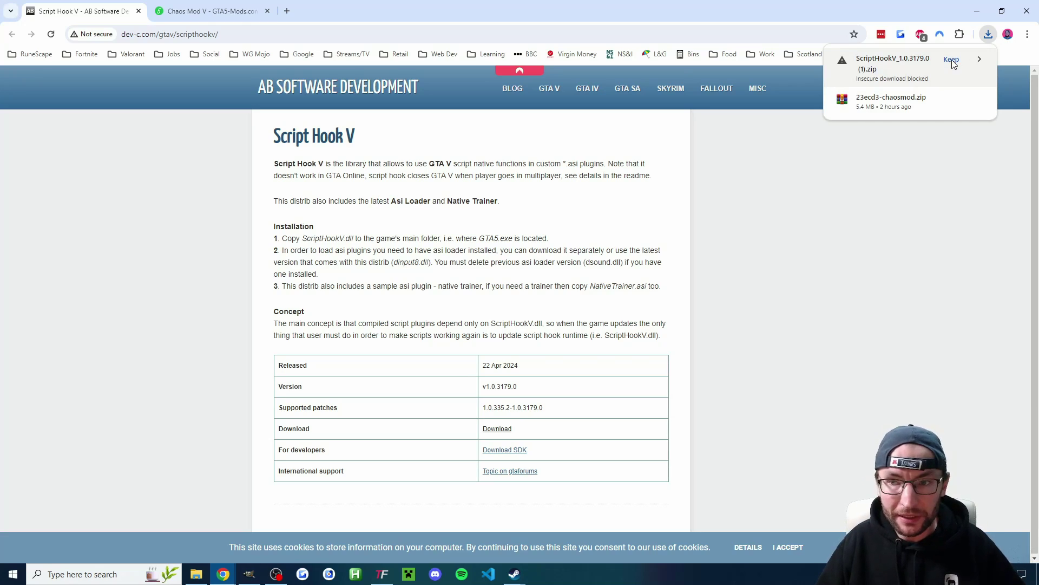
left_click(952, 60)
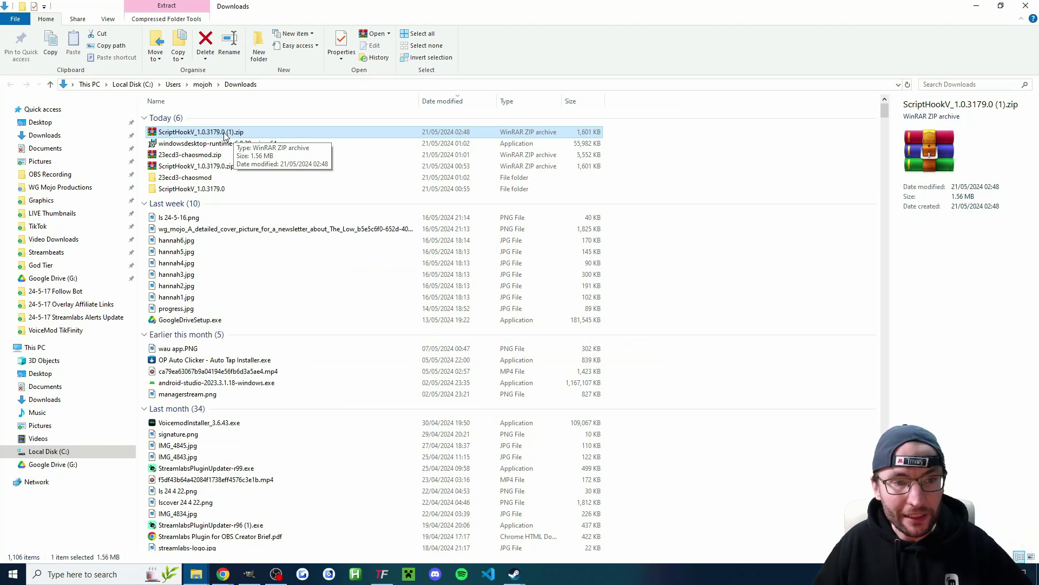
Step: Extract the Script Hook V zip into its own folder and open it
right_click(225, 136)
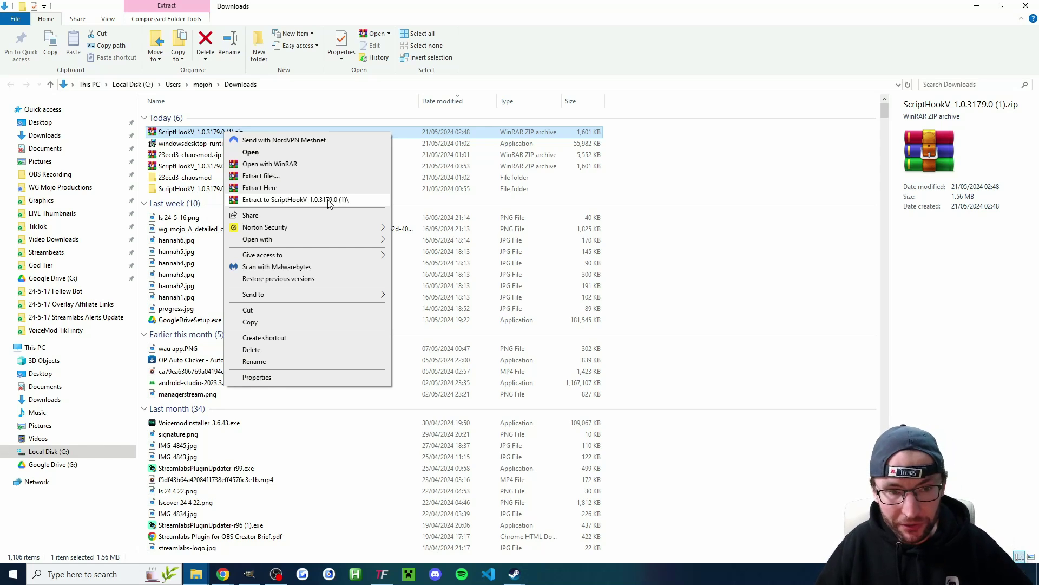
left_click(328, 201)
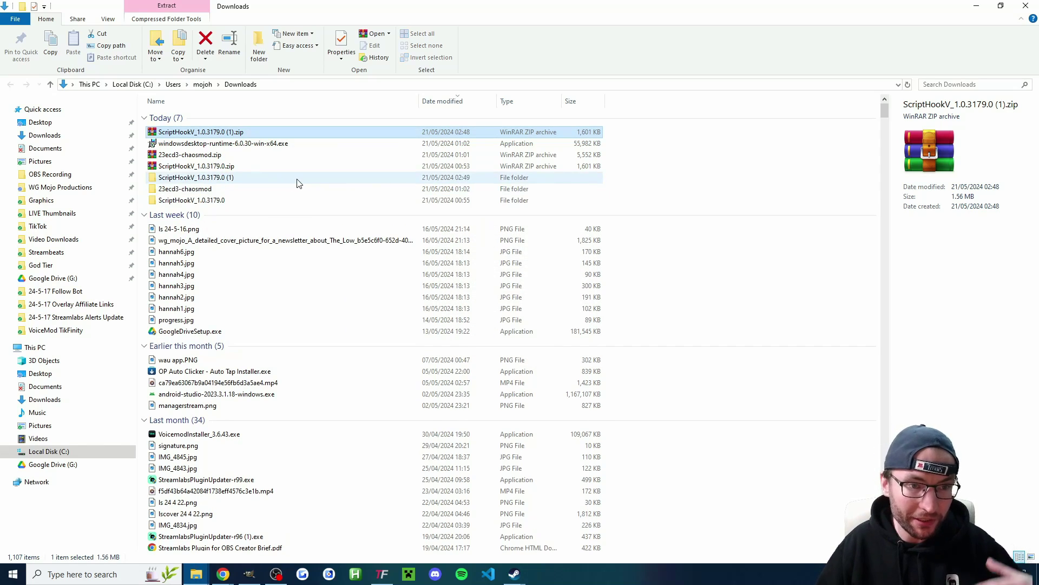
double_click(210, 180)
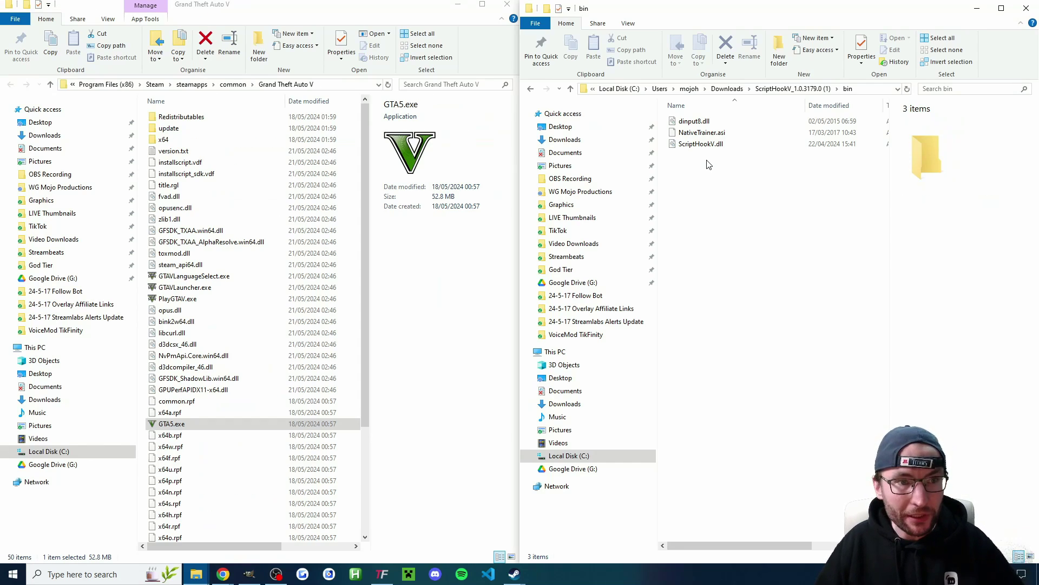
scroll(259, 337, "down", 2)
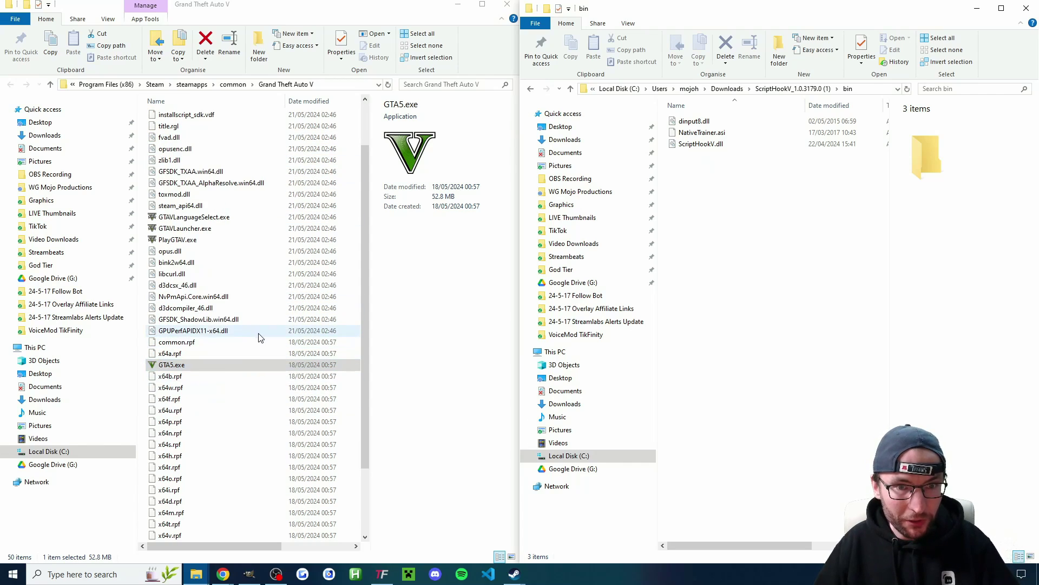
scroll(259, 337, "up", 2)
key("alt+Tab")
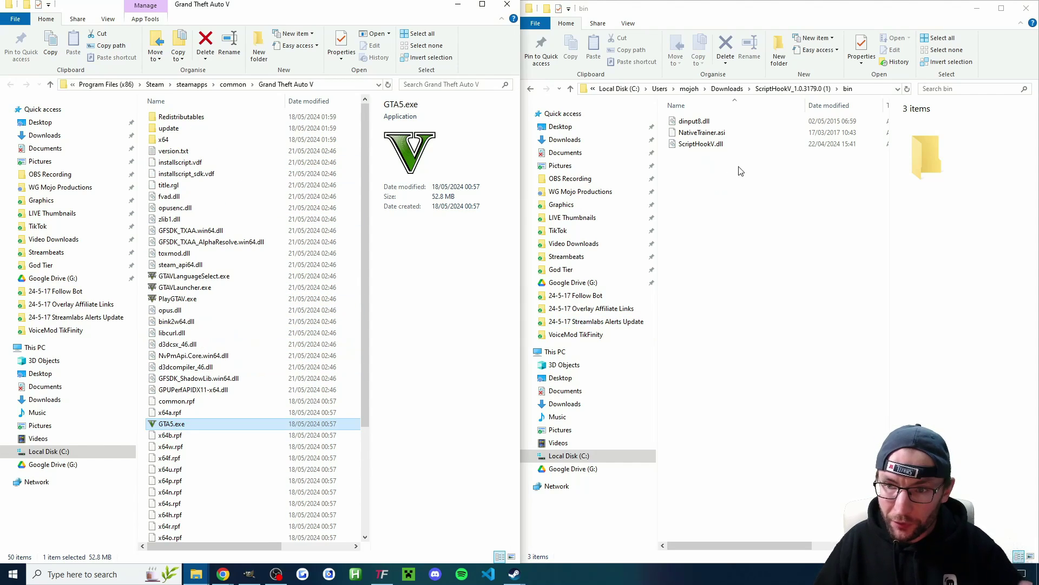
Step: Move dinput8.dll, NativeTrainer.asi and ScriptHookV.dll from the bin folder into the Grand Theft Auto V folder
left_click(792, 89)
double_click(683, 121)
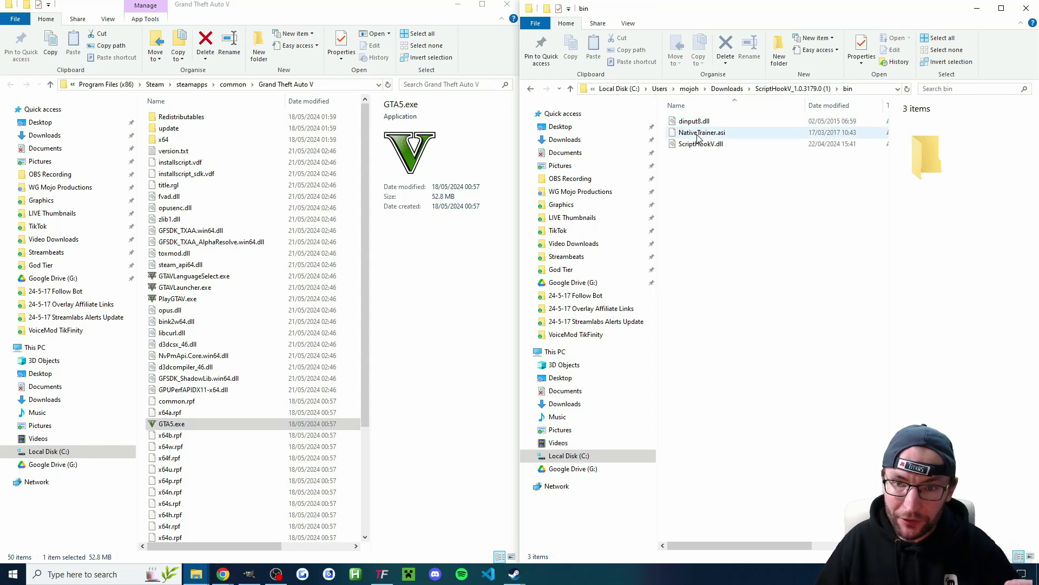
left_click_drag(696, 168, 699, 124)
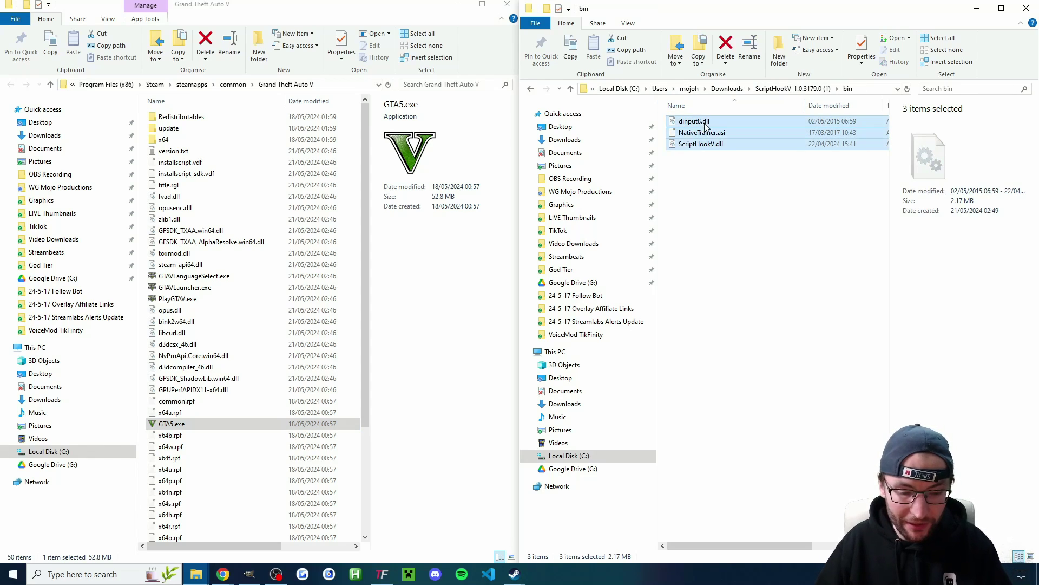
key("ctrl+c")
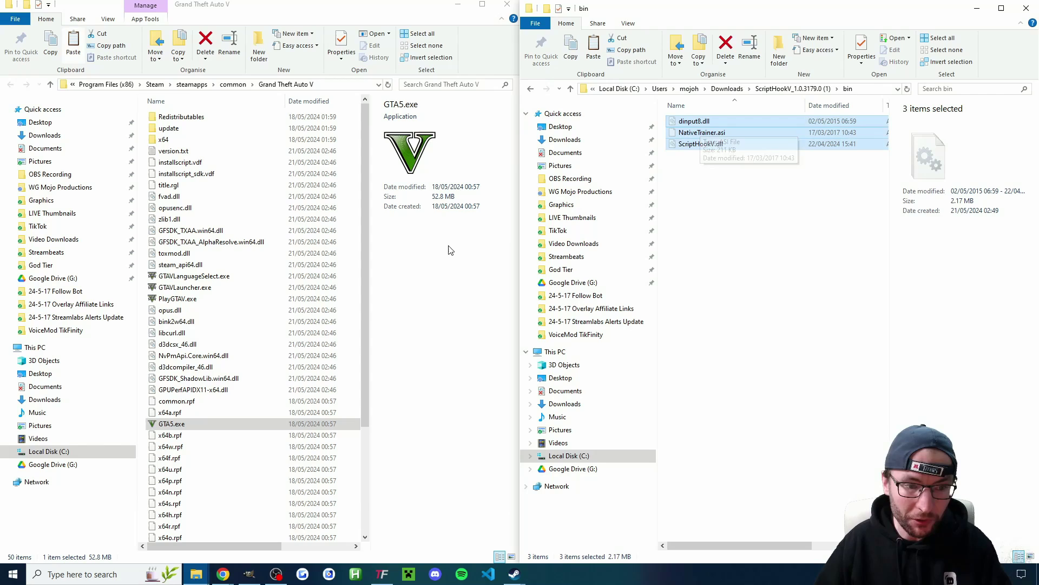
left_click(184, 301)
key("ctrl+v")
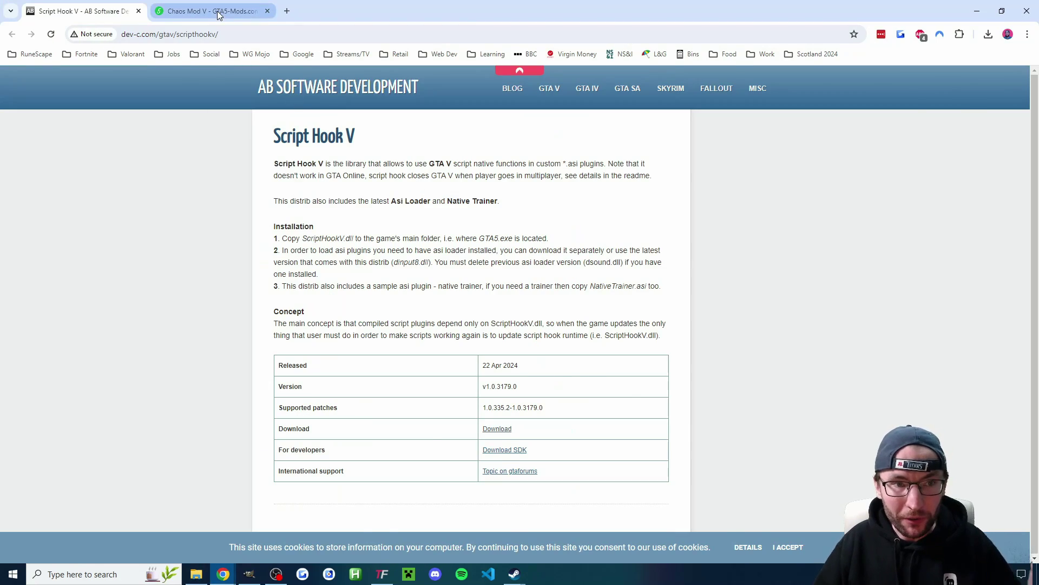
Step: Download and save the Chaos Mod V 2.1.3 zip from its GTA5-Mods.com page
left_click(219, 15)
scroll(801, 284, "down", 4)
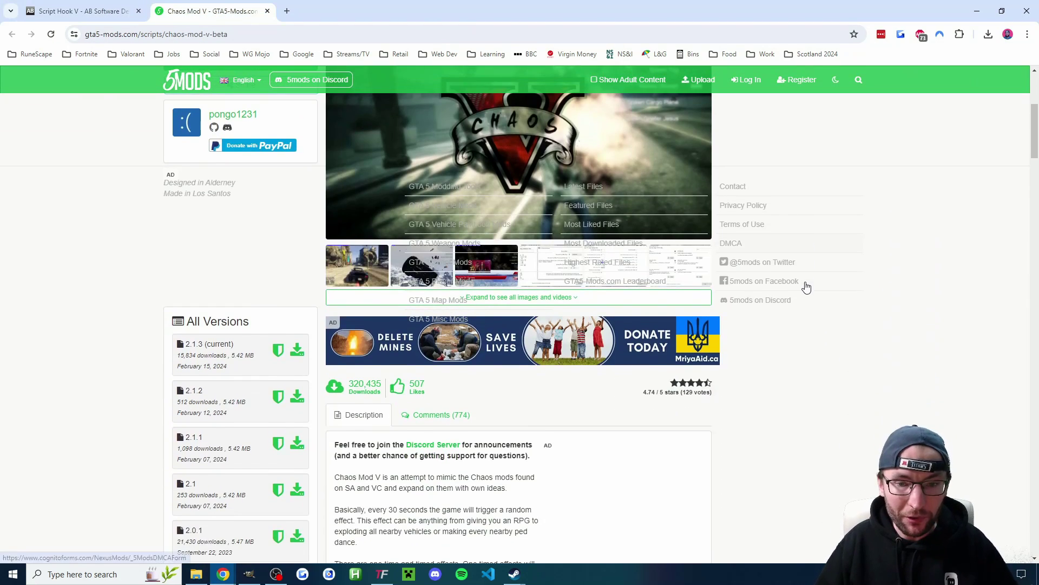
scroll(356, 289, "down", 2)
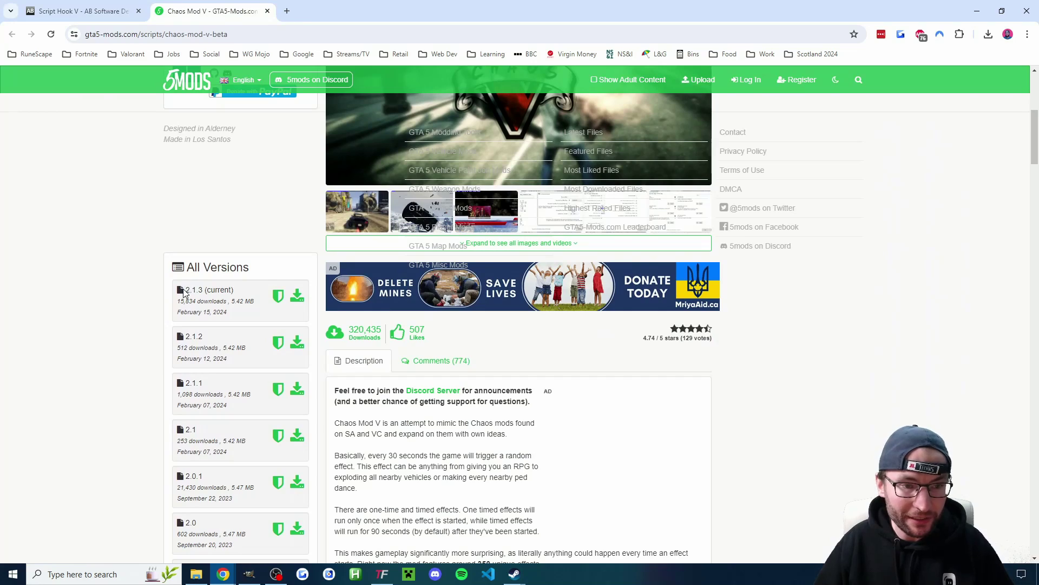
left_click(297, 298)
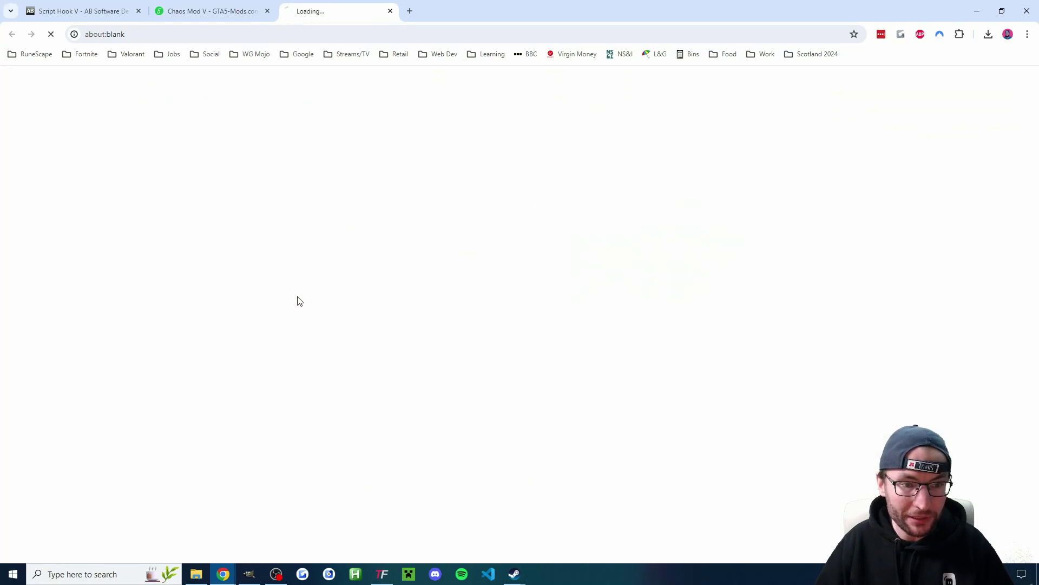
left_click(668, 304)
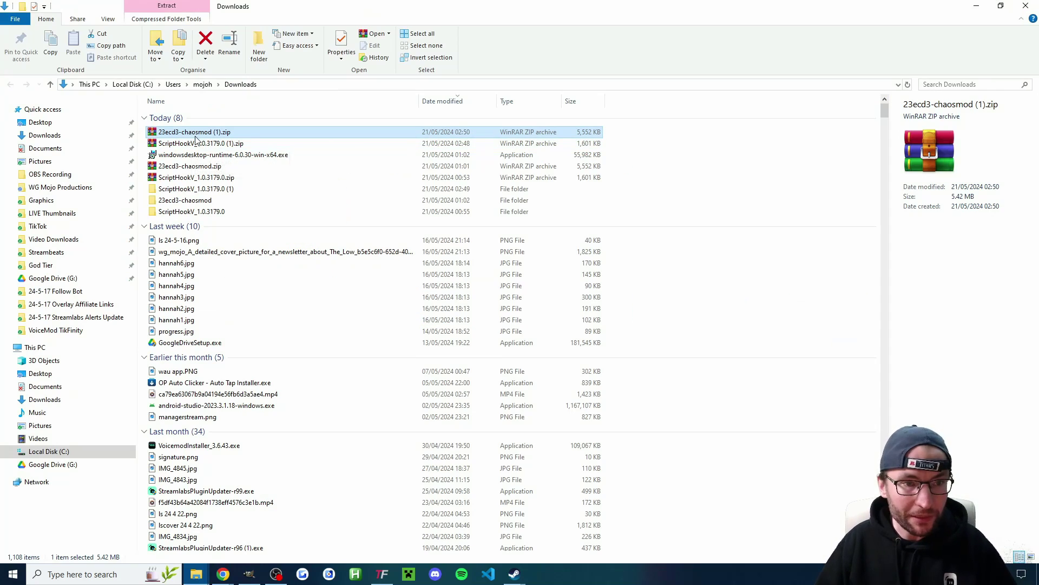
Step: Extract the chaosmod zip and snap its window beside the Grand Theft Auto V folder
right_click(197, 132)
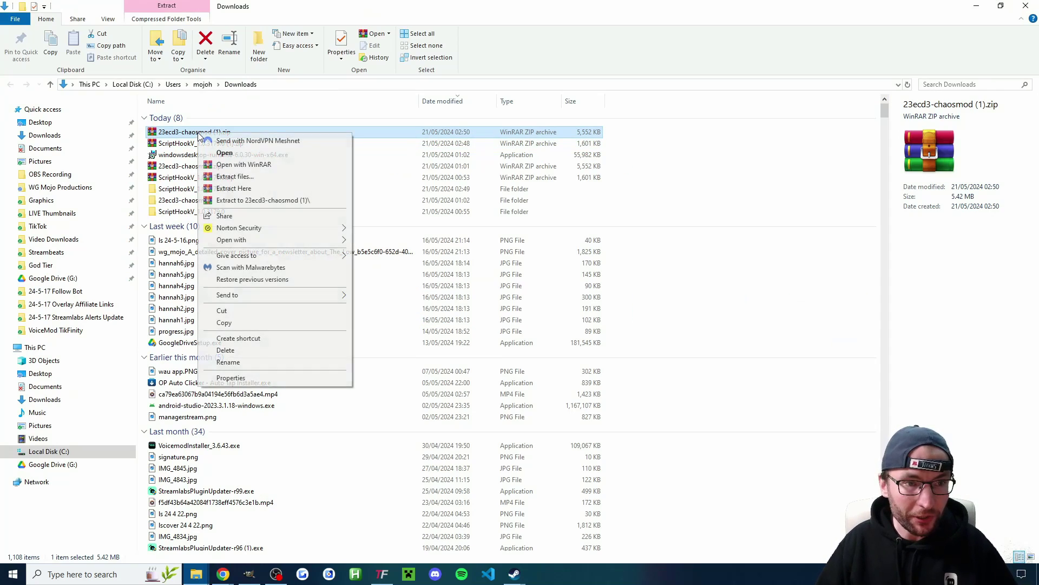
left_click(271, 202)
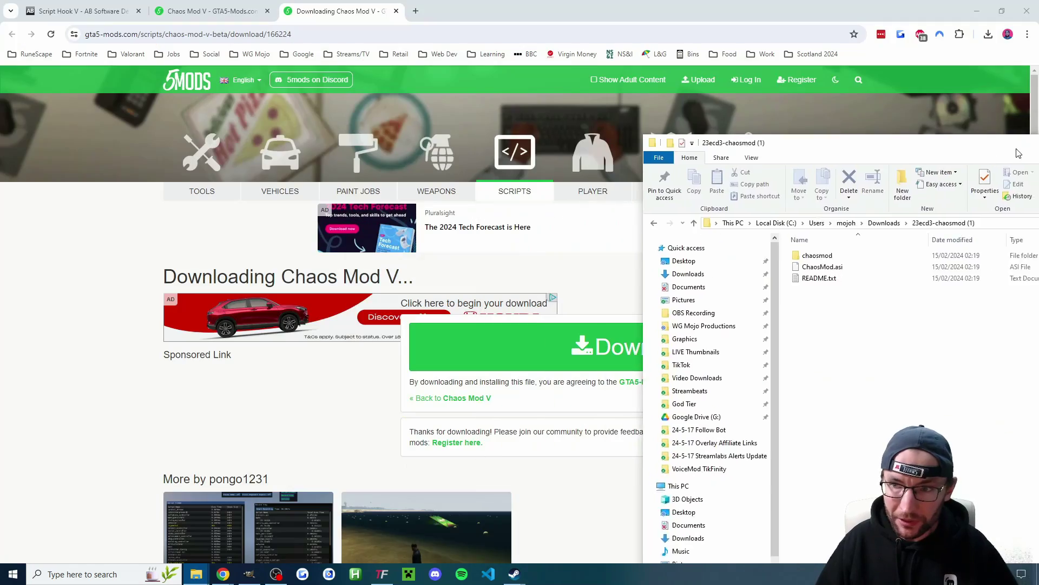
left_click_drag(1018, 153, 1037, 154)
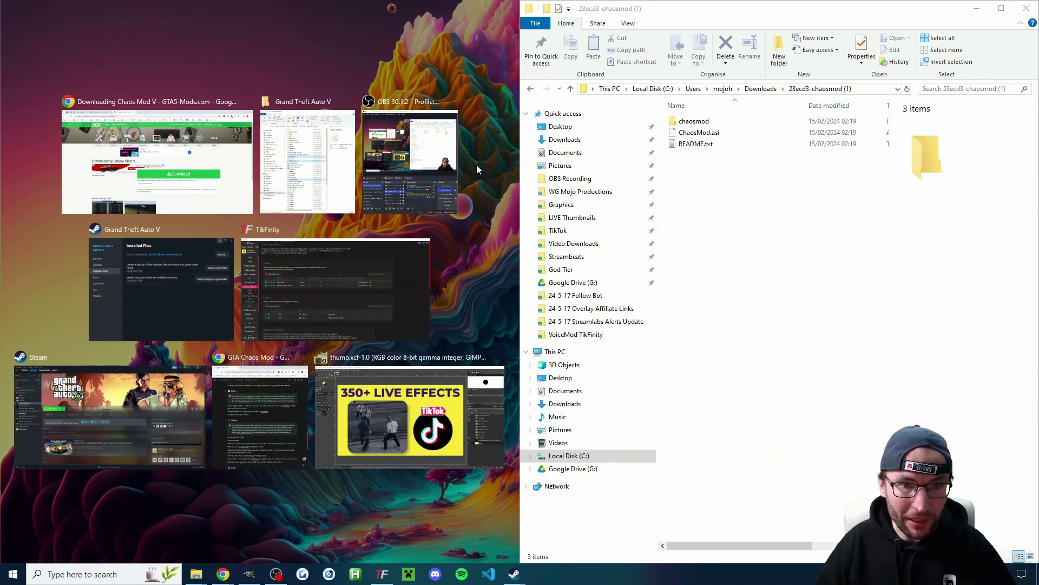
left_click(317, 158)
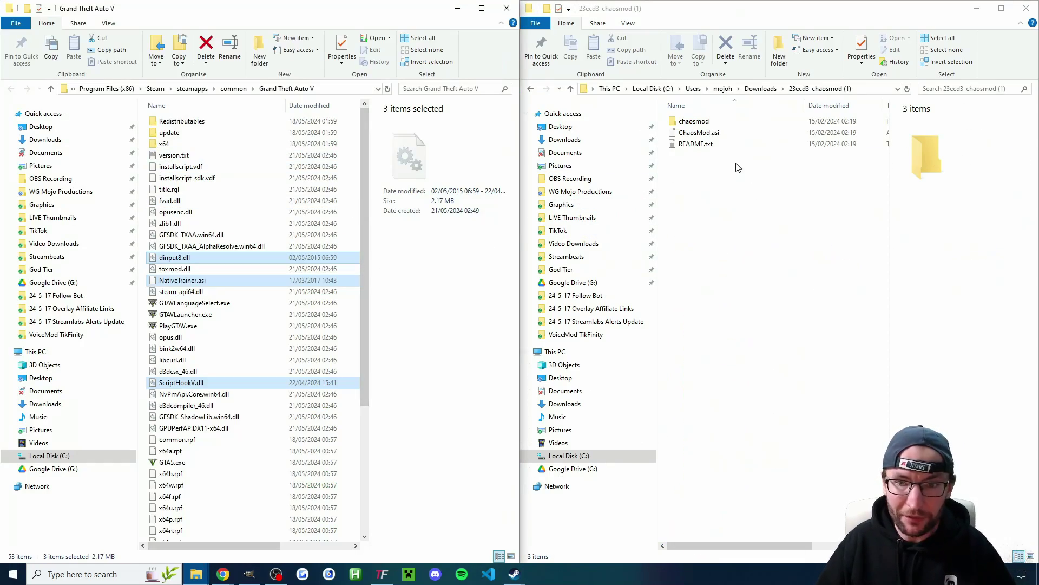
Step: Move ChaosMod.asi and the chaosmod folder into the Grand Theft Auto V folder
left_click(699, 133)
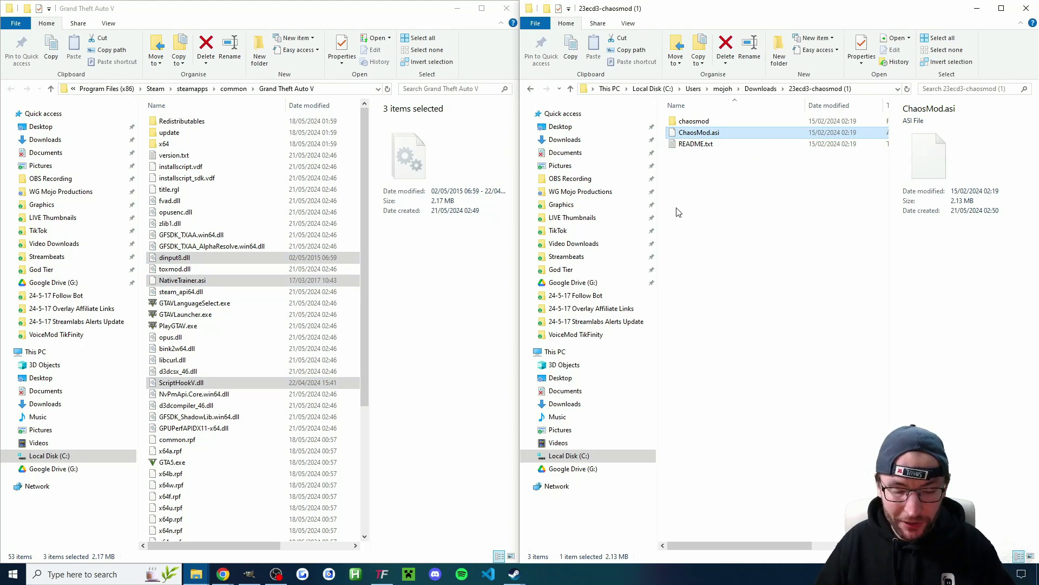
key("ctrl+c")
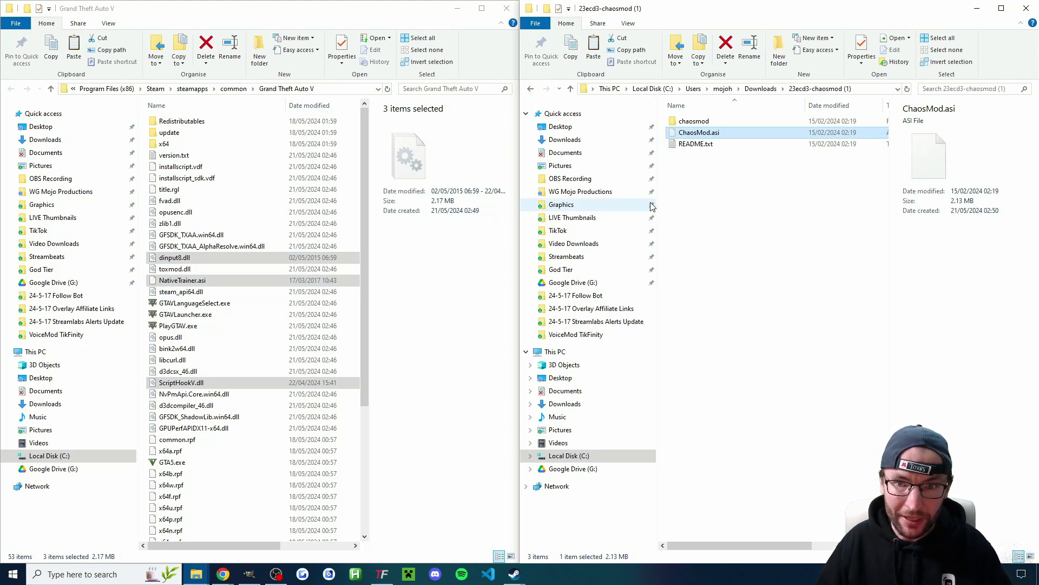
left_click(186, 373)
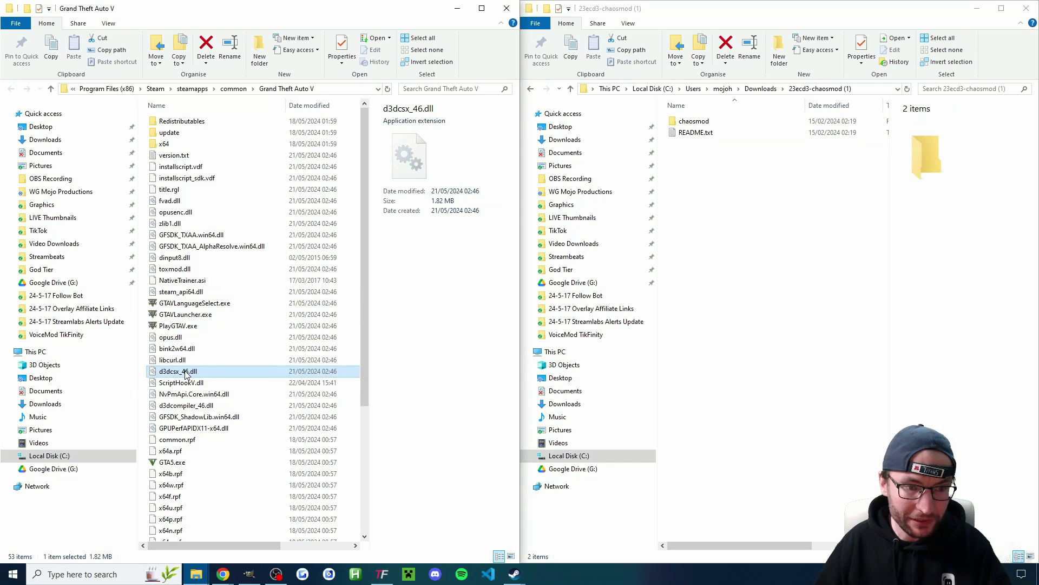
left_click(691, 124)
left_click_drag(694, 124, 224, 192)
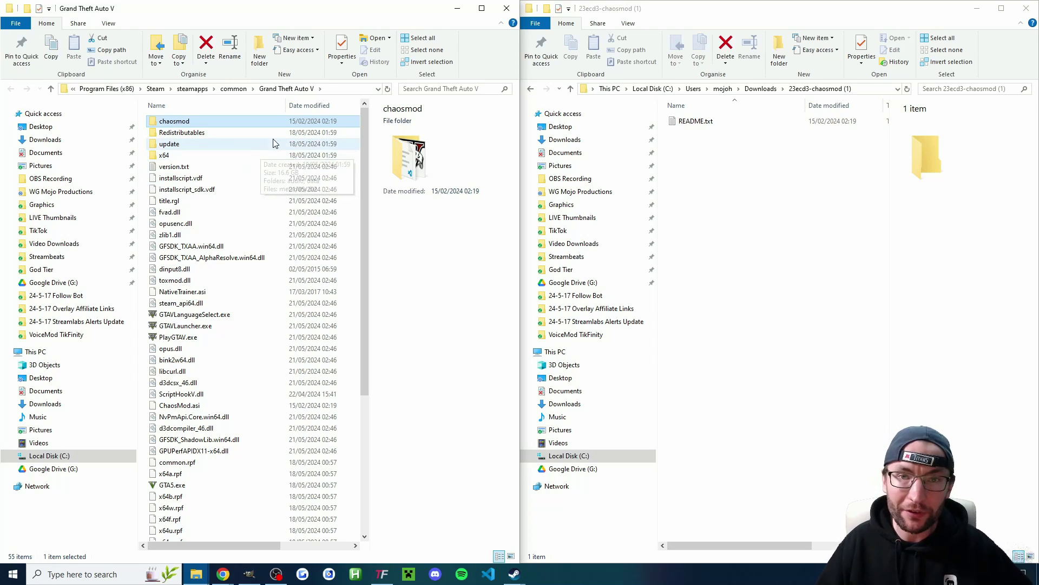
Step: Create a ChaosModVConfig.exe shortcut in the chaosmod folder and drag it onto the desktop
key("super+Up")
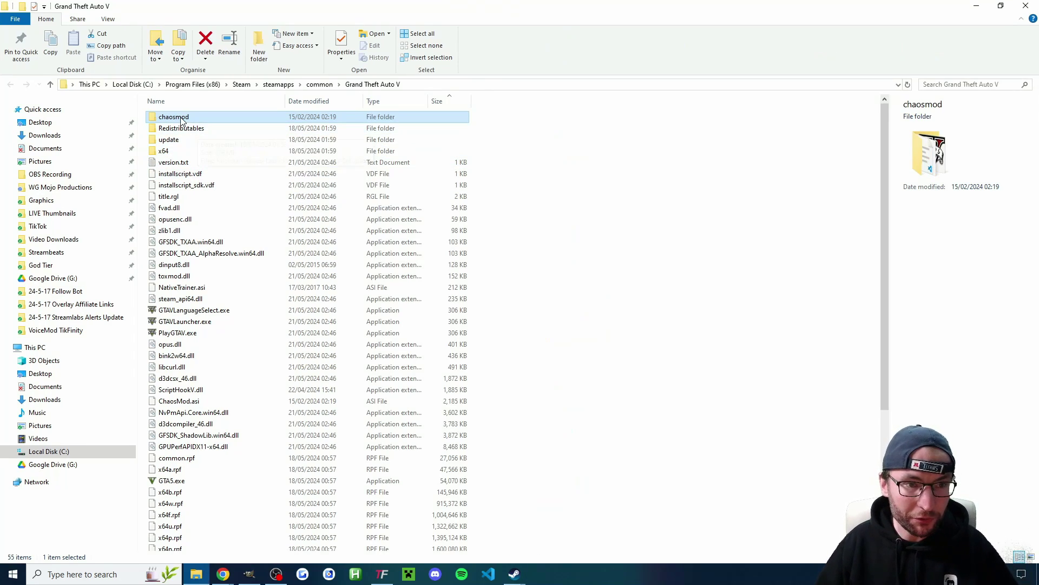
double_click(181, 119)
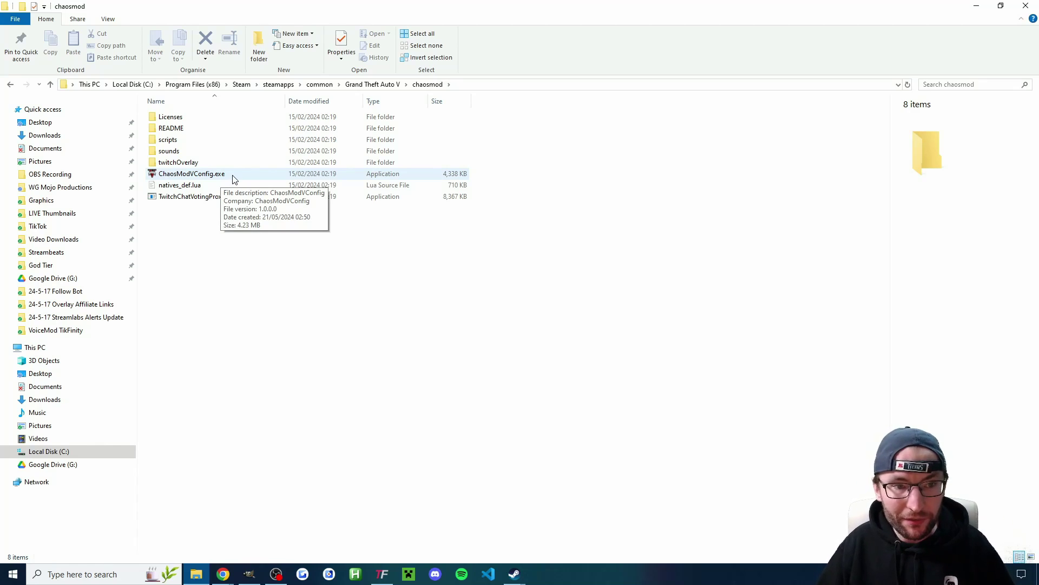
left_click(233, 178)
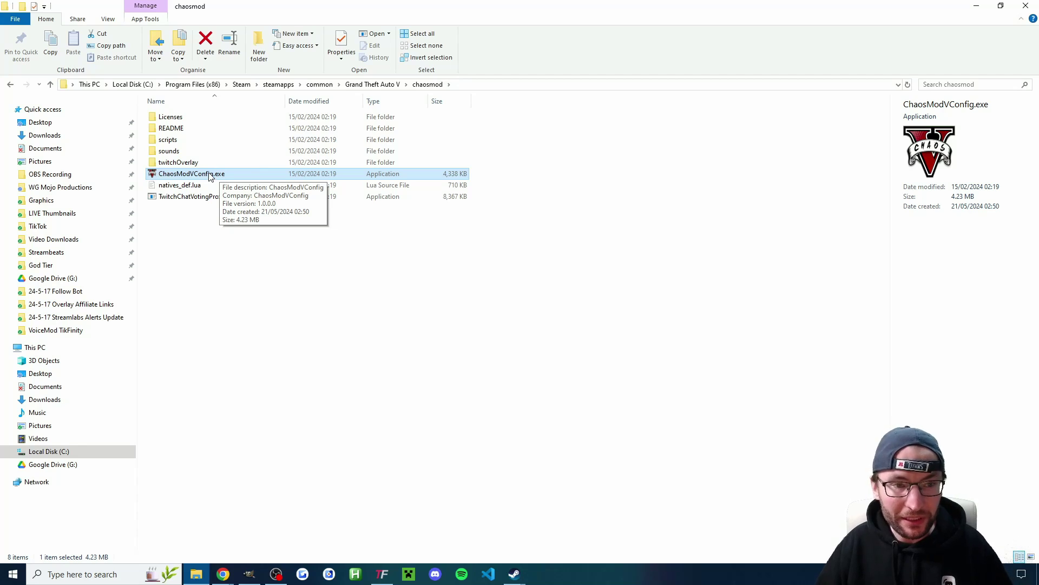
right_click(210, 177)
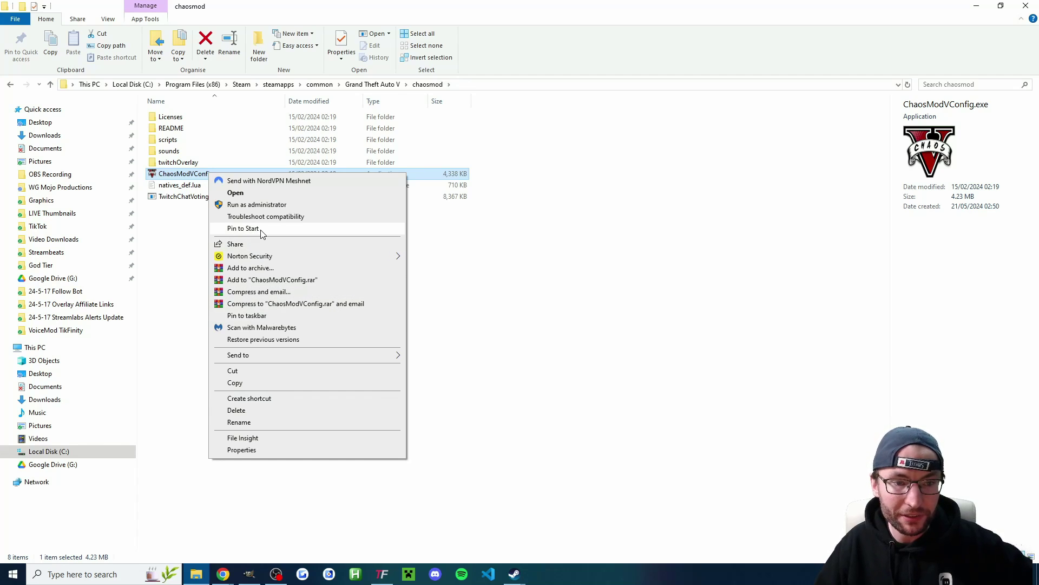
left_click(262, 399)
left_click_drag(562, 14, 616, 115)
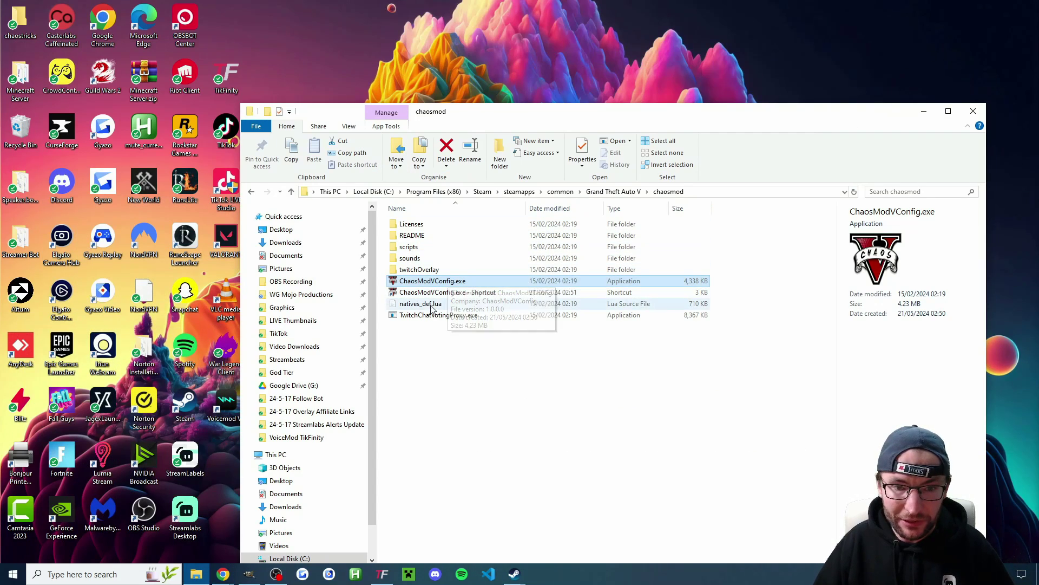
left_click_drag(433, 292, 450, 64)
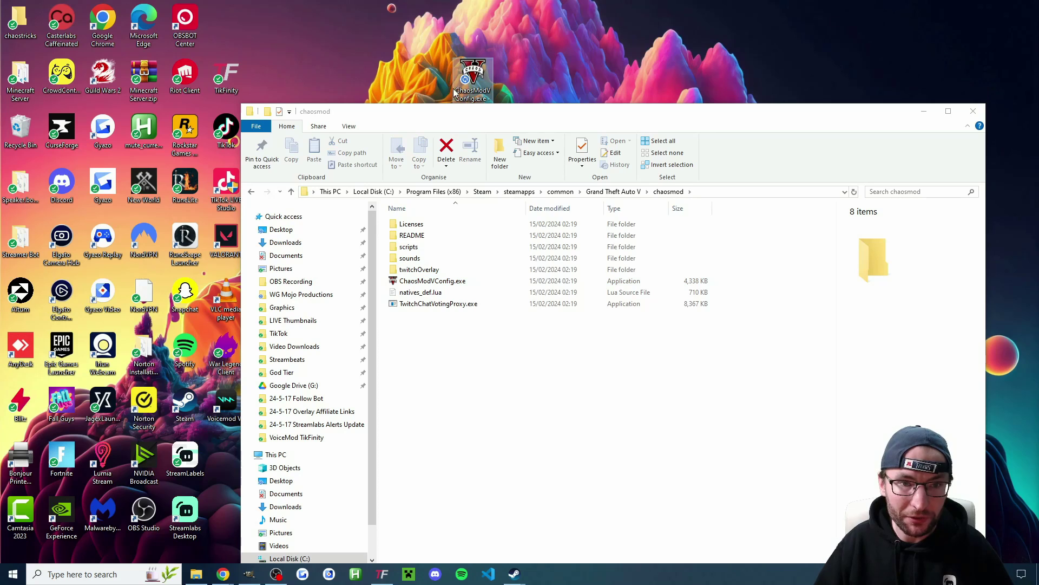
Step: Launch ChaosModV Configuration v2.1.3 from its desktop shortcut and centre the window on screen
key("super+d")
double_click(471, 76)
left_click_drag(288, 42, 516, 97)
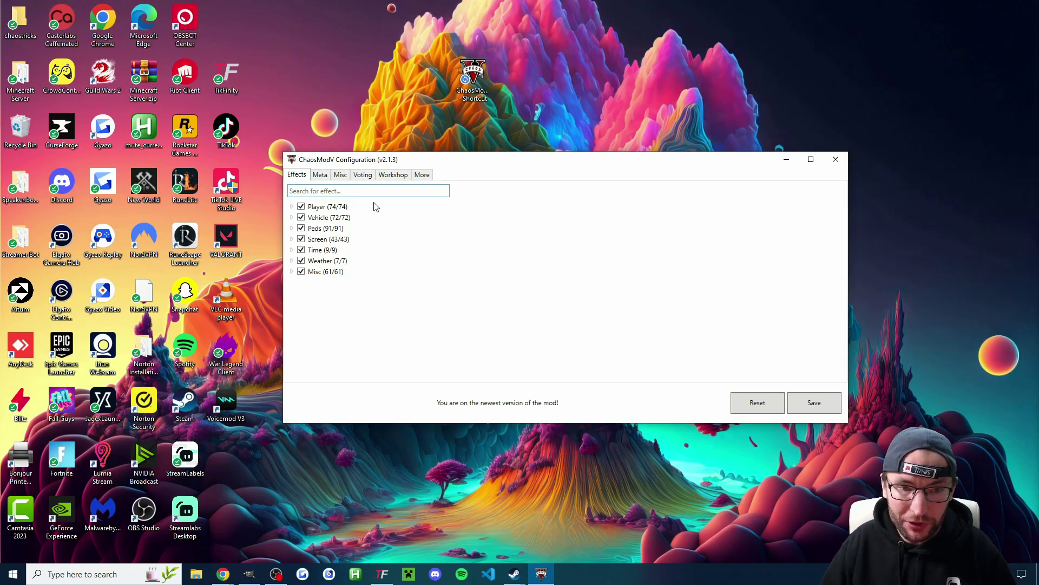
Step: Disable all nine meta effects and save the configuration
left_click(320, 175)
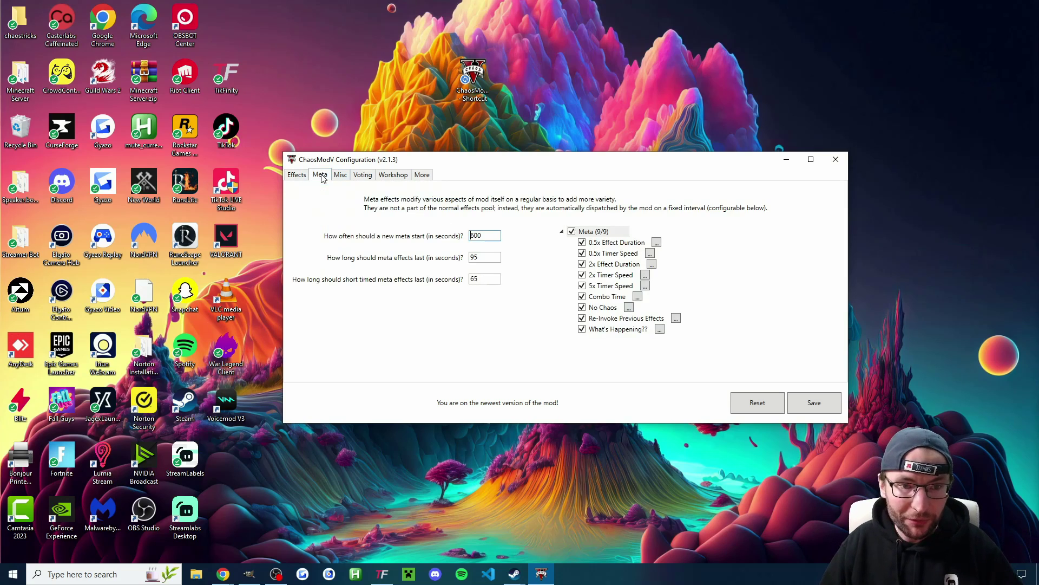
left_click(572, 232)
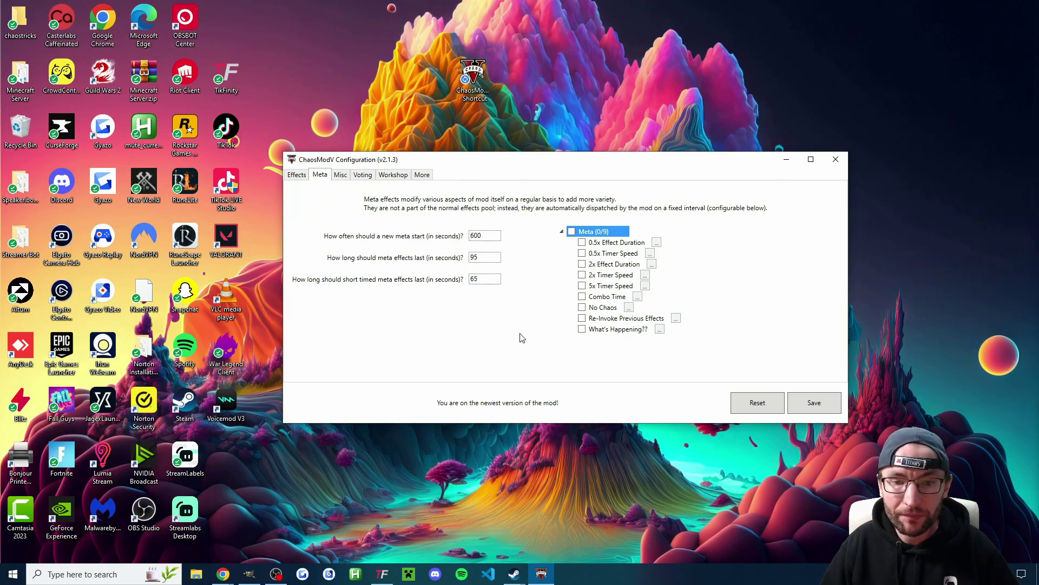
left_click(800, 400)
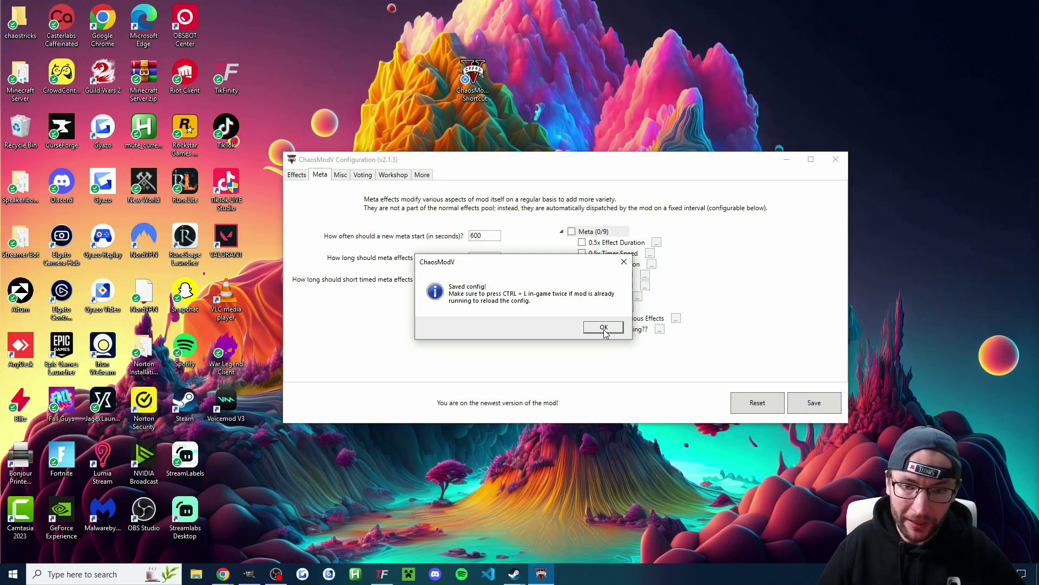
left_click(604, 327)
Step: Change the New effect timer in Misc settings from 30 to 0 seconds
left_click(340, 174)
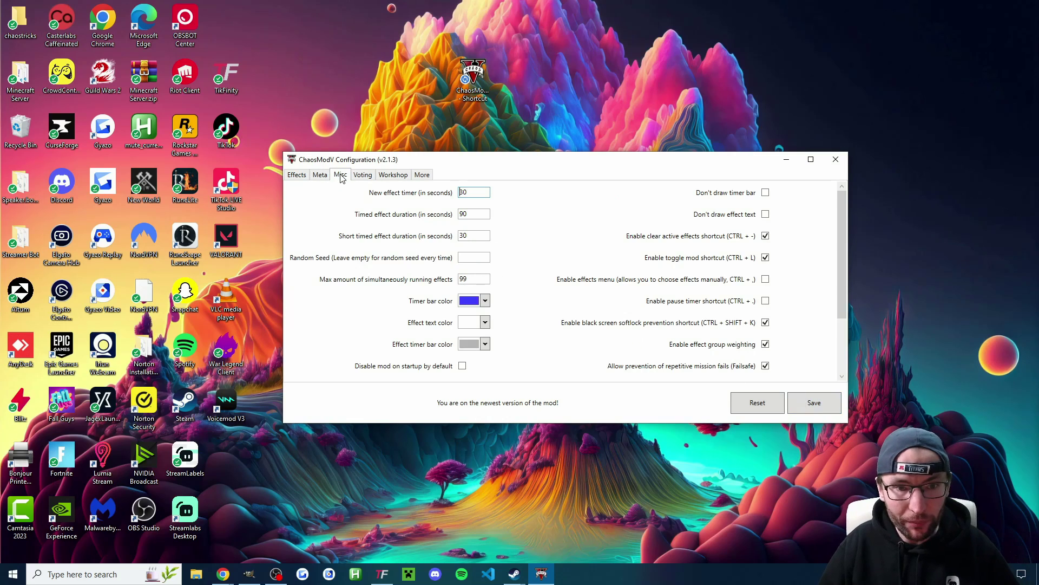
left_click_drag(471, 193, 452, 194)
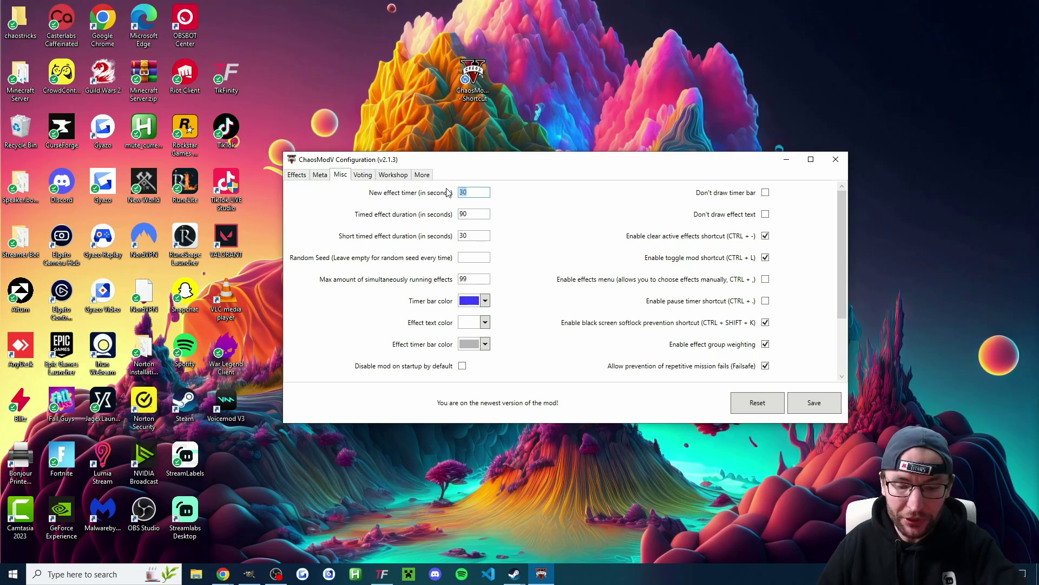
type("0")
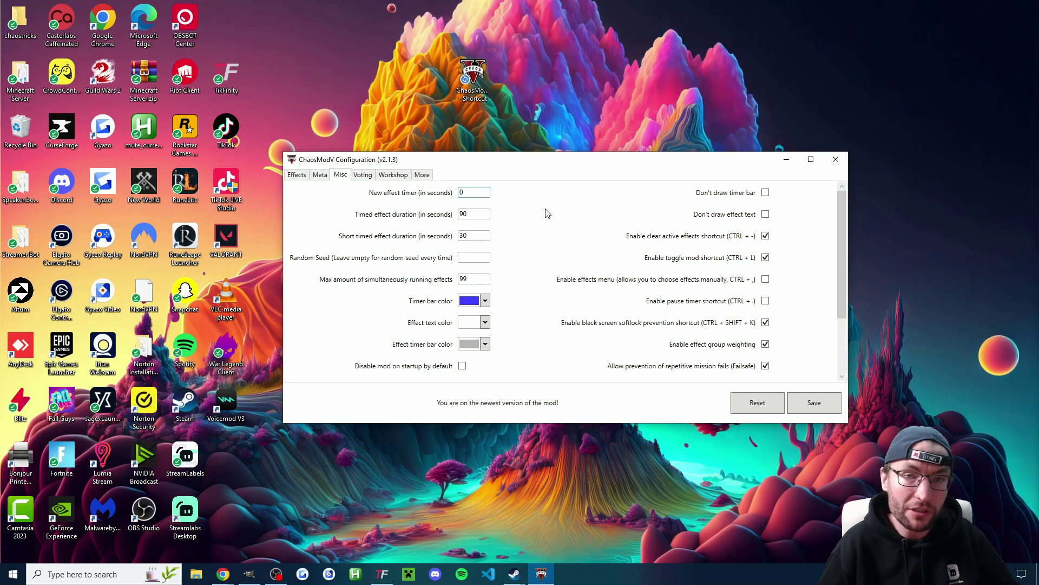
Step: Turn on 'Don't draw timer bar' and save the configuration
left_click(765, 193)
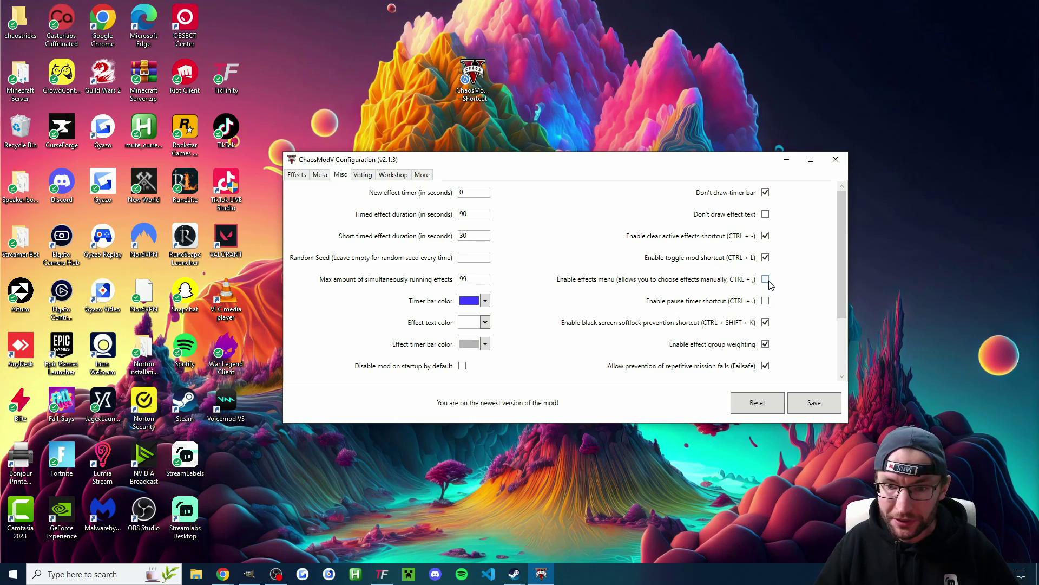
left_click(822, 411)
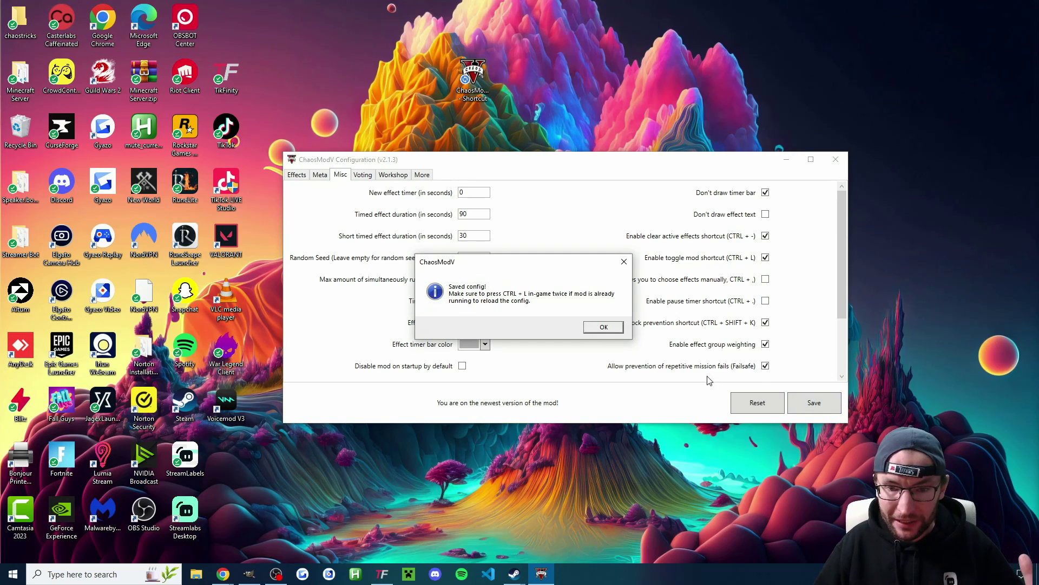
left_click(602, 327)
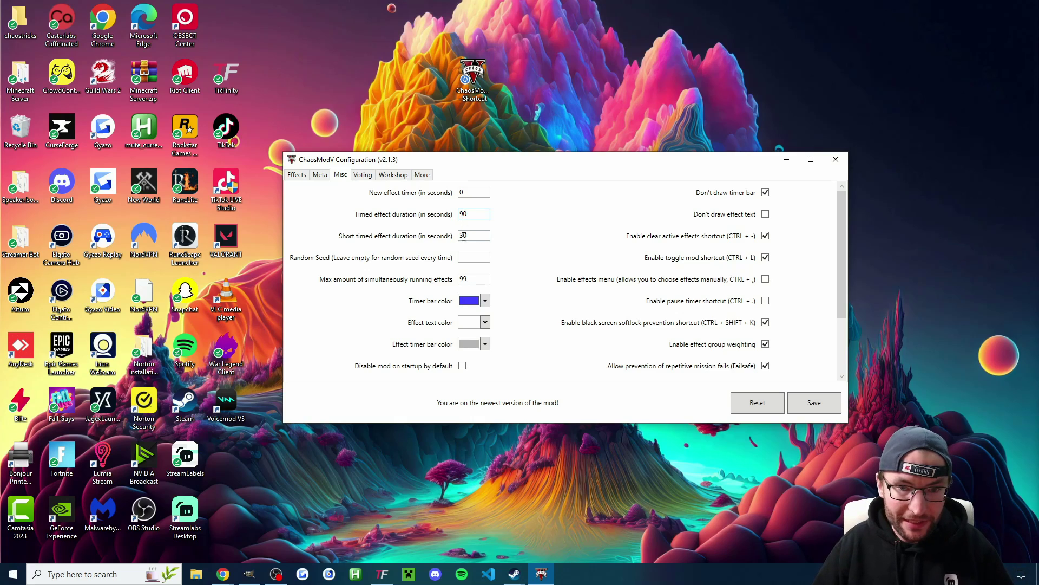
Step: Set timed effect duration to 30 and short timed effect duration to 15 seconds, then save
left_click(465, 237)
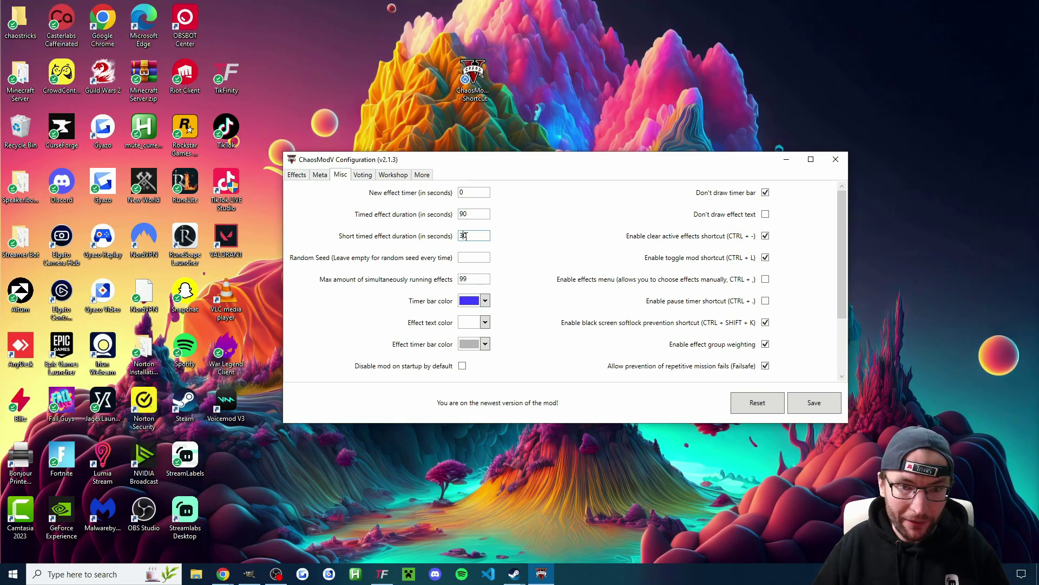
left_click(546, 225)
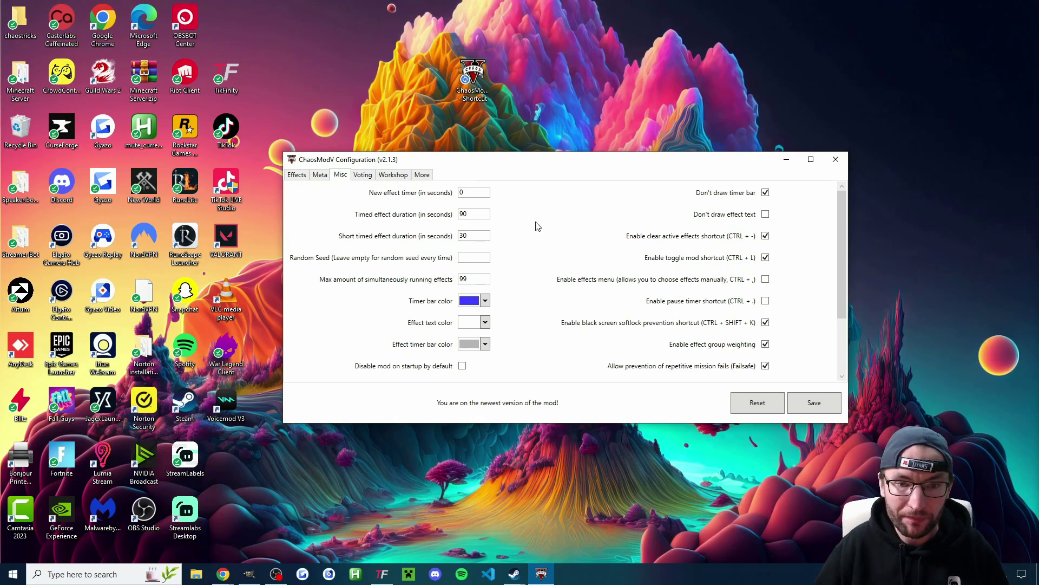
left_click_drag(473, 214, 443, 240)
type("30")
type("15")
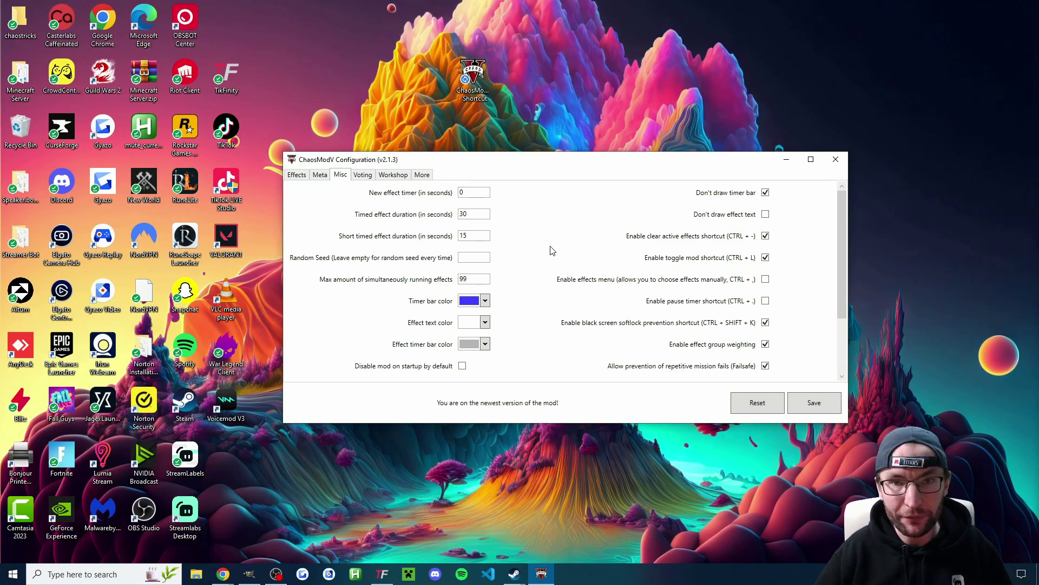
left_click(829, 402)
left_click(598, 327)
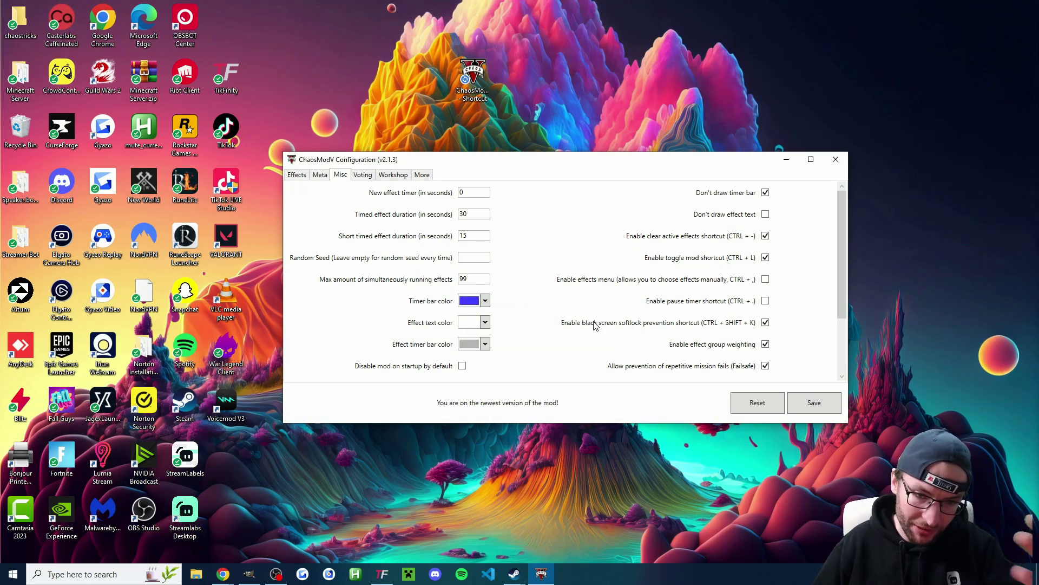
Step: Expand the Player (74/74) and Vehicle (72/72) categories and scroll through their effects
left_click(297, 175)
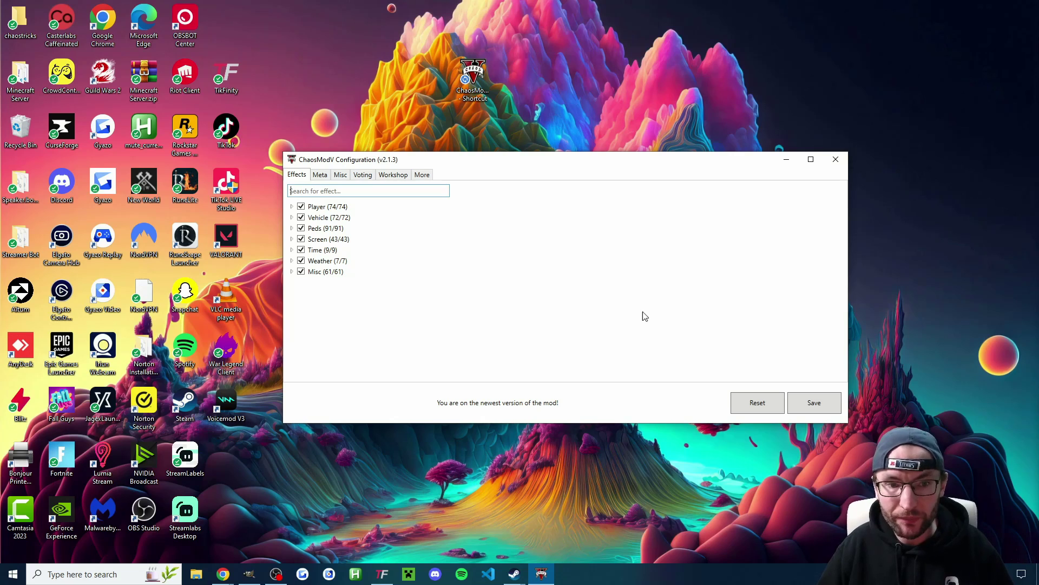
left_click(292, 206)
scroll(319, 263, "down", 20)
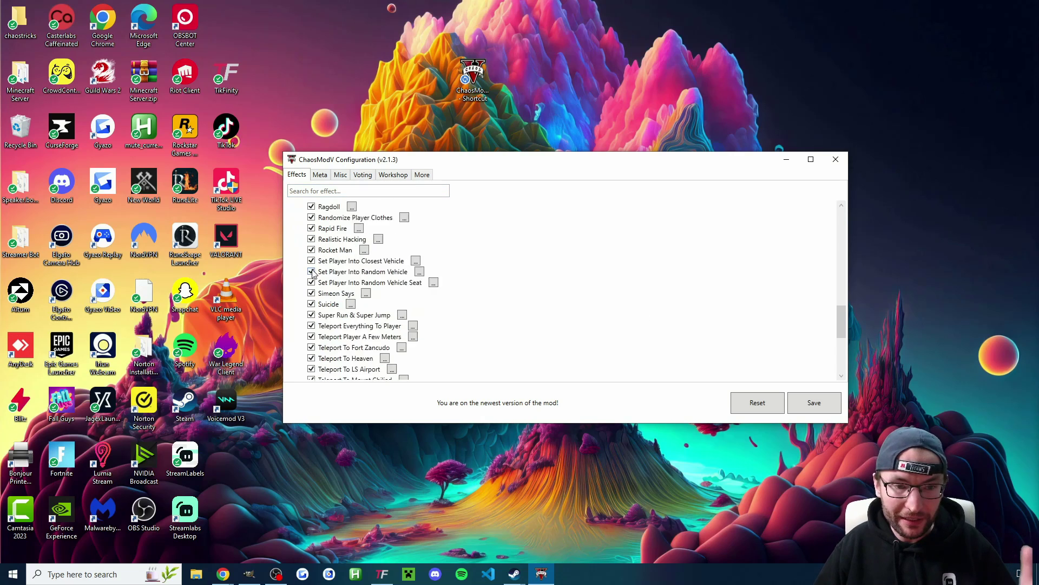
left_click(292, 320)
scroll(401, 307, "down", 5)
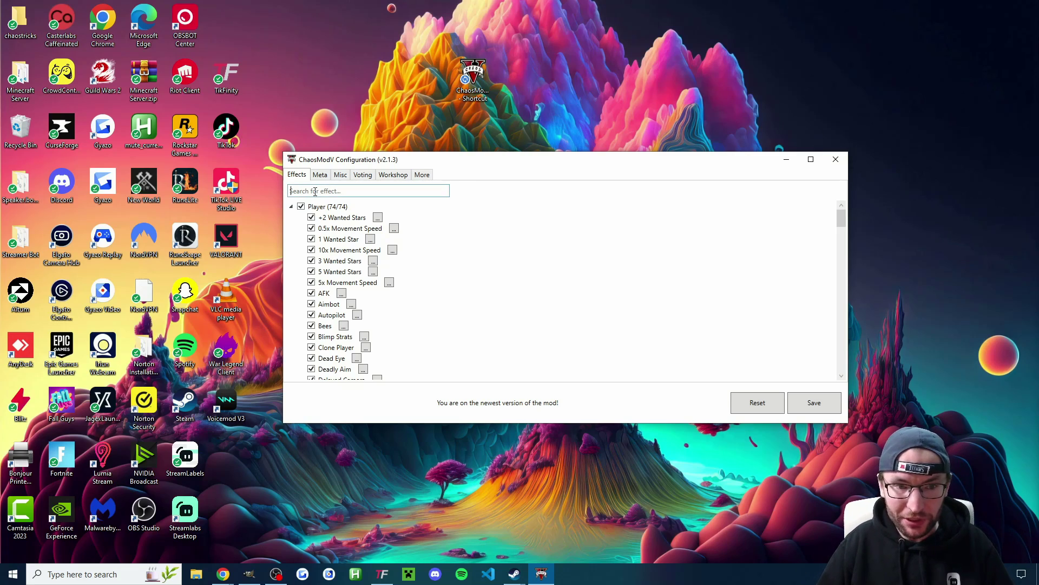
Step: Filter the effects list by 'zomb' and open the Explosive Zombies effect settings
left_click(292, 206)
left_click(292, 207)
left_click(309, 190)
type("zomb")
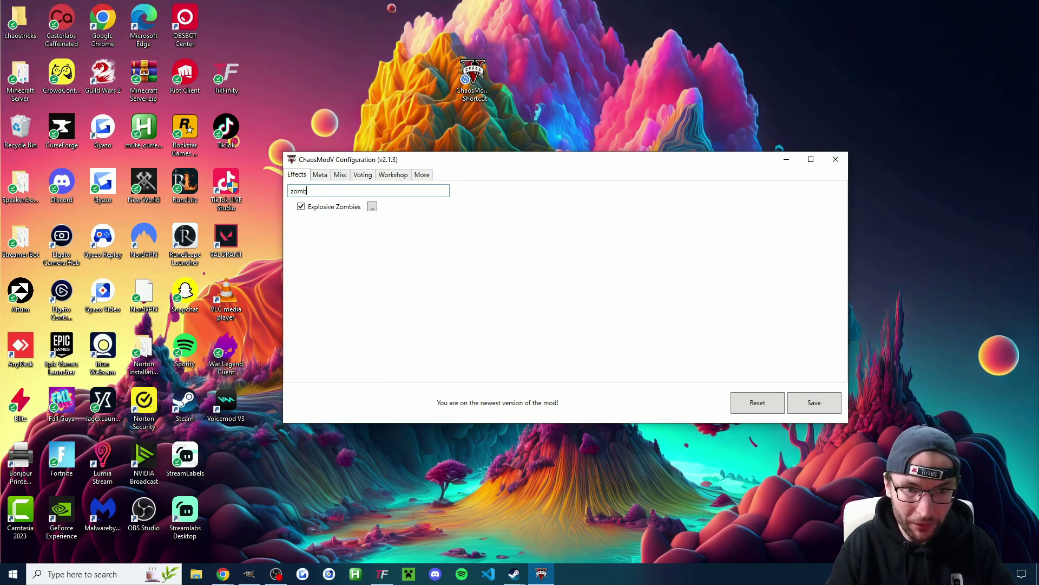
left_click(372, 206)
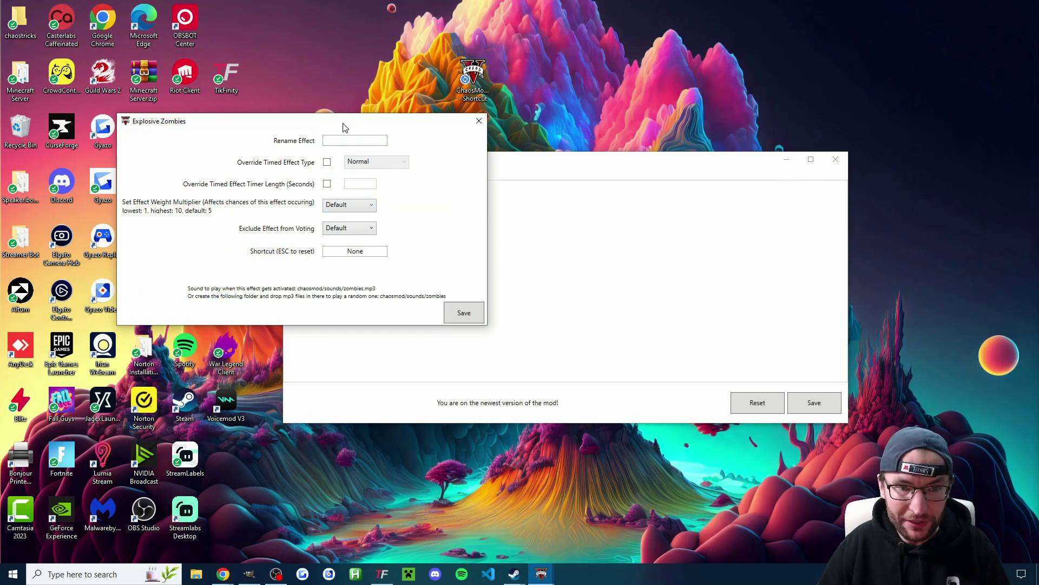
left_click_drag(578, 163, 583, 174)
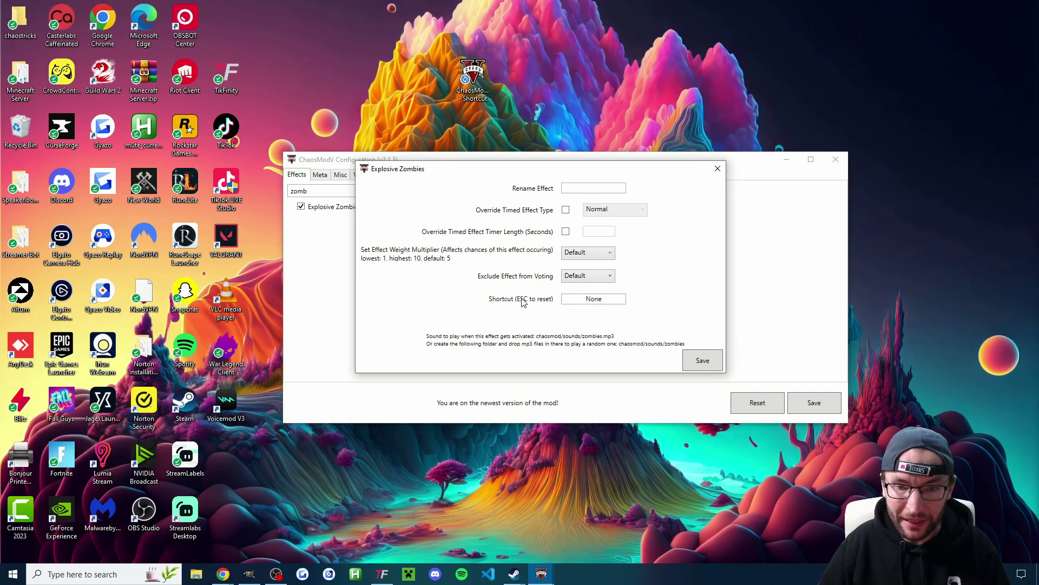
Step: Assign the shortcut Ctrl+Alt+Z to Explosive Zombies and save the whole configuration
left_click(589, 300)
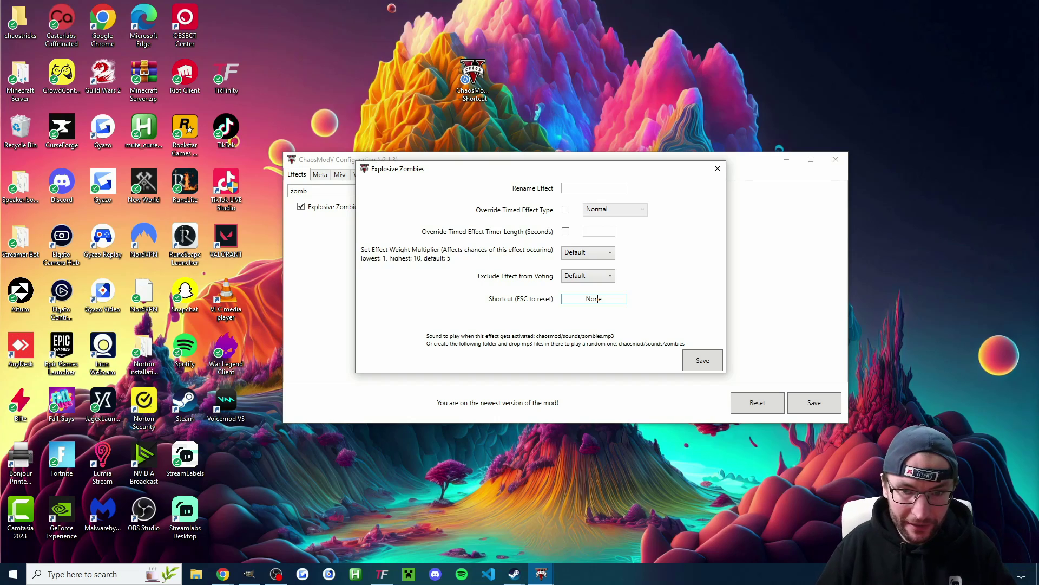
key("ctrl+alt+z")
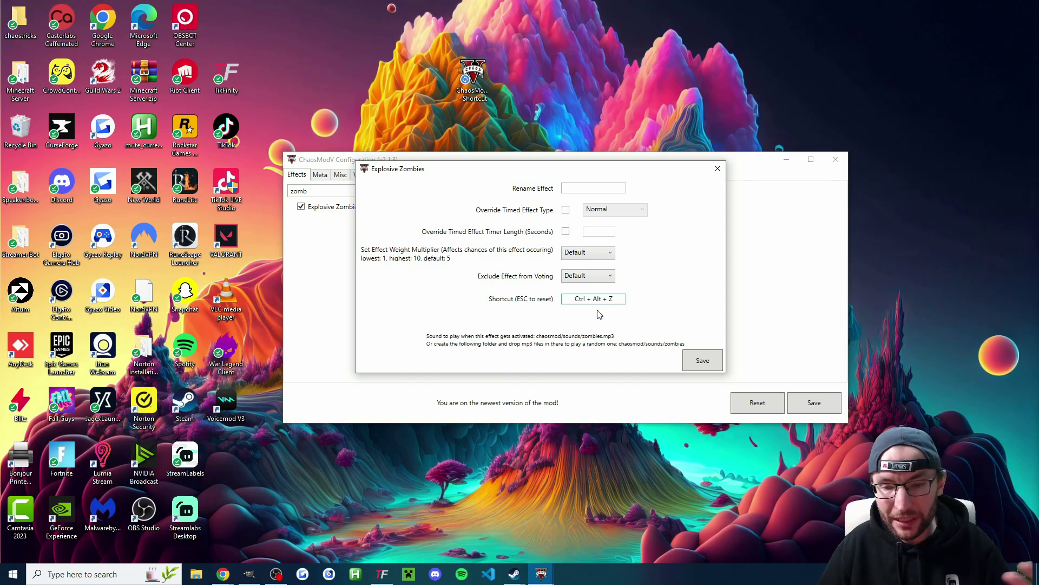
left_click(702, 363)
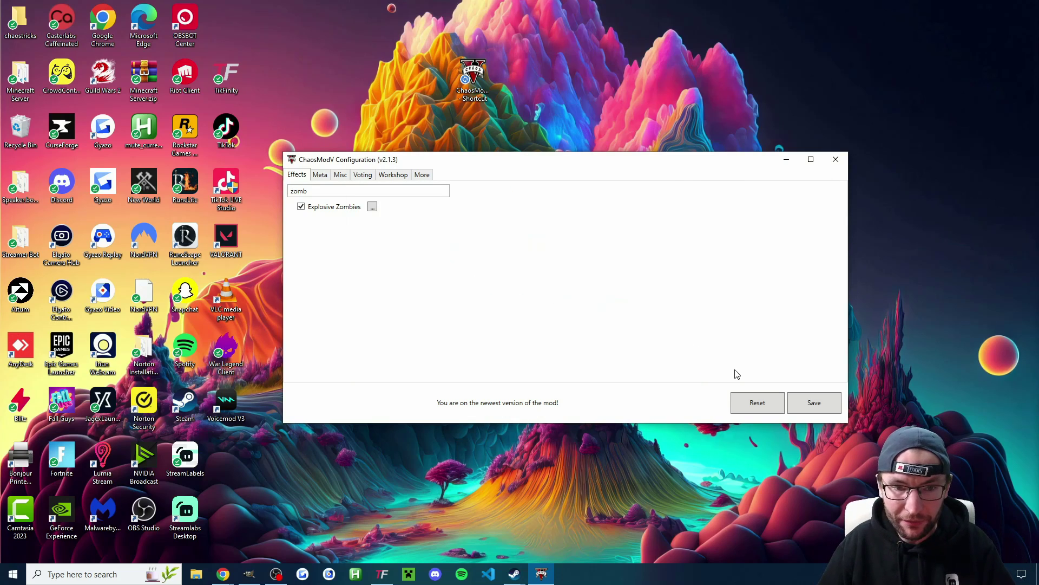
left_click(811, 402)
left_click(614, 327)
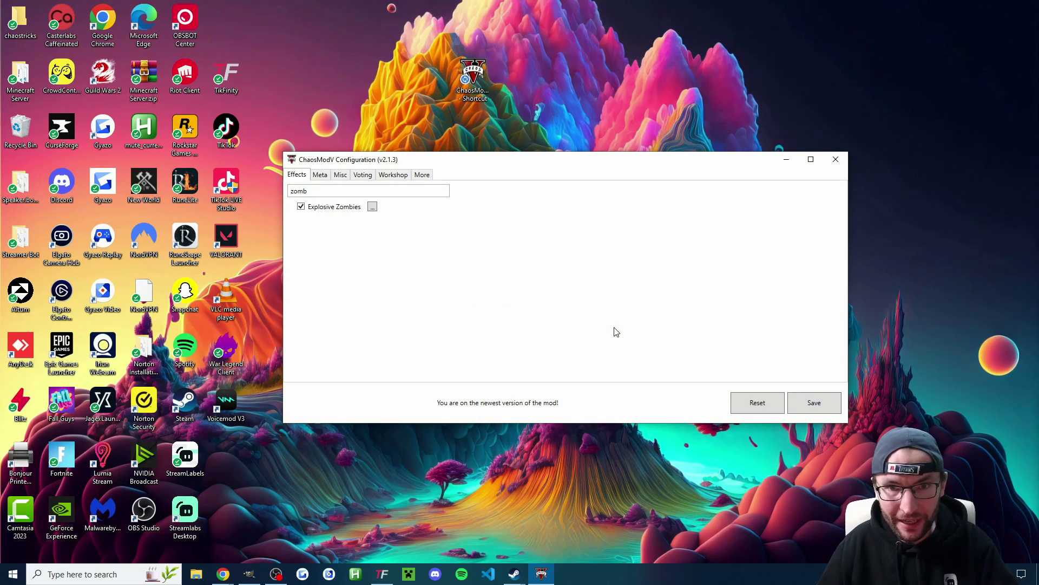
Step: In TikFinity, check Setup and TikTok Login, then open the Actions & Events page
left_click(381, 574)
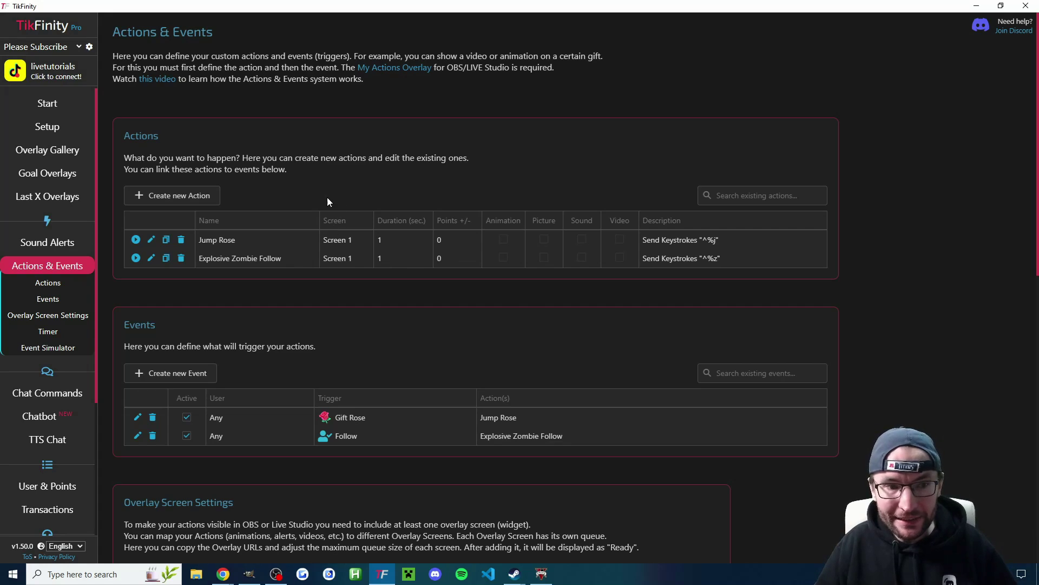
left_click(49, 127)
double_click(287, 119)
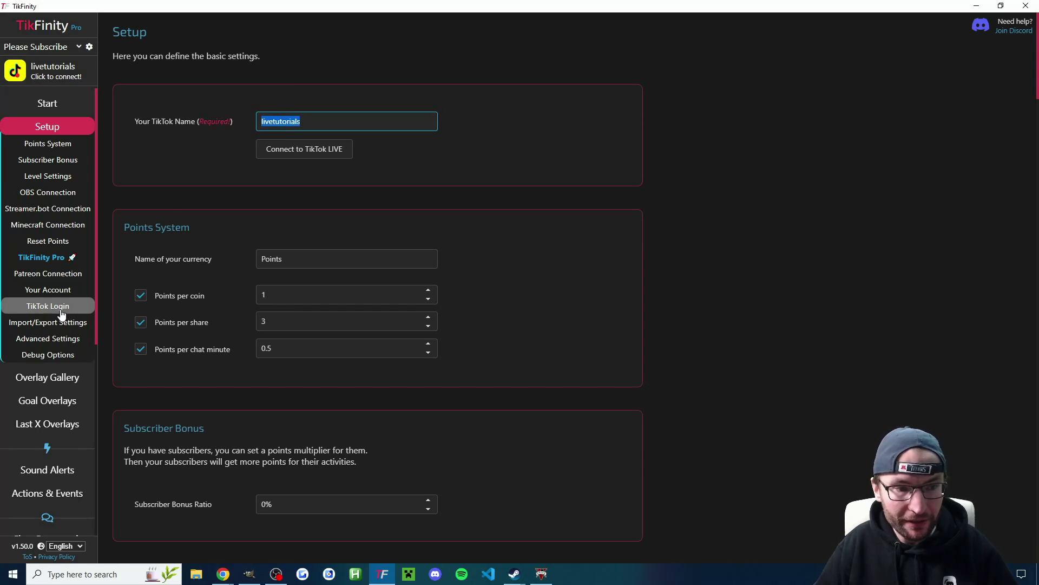
left_click(90, 316)
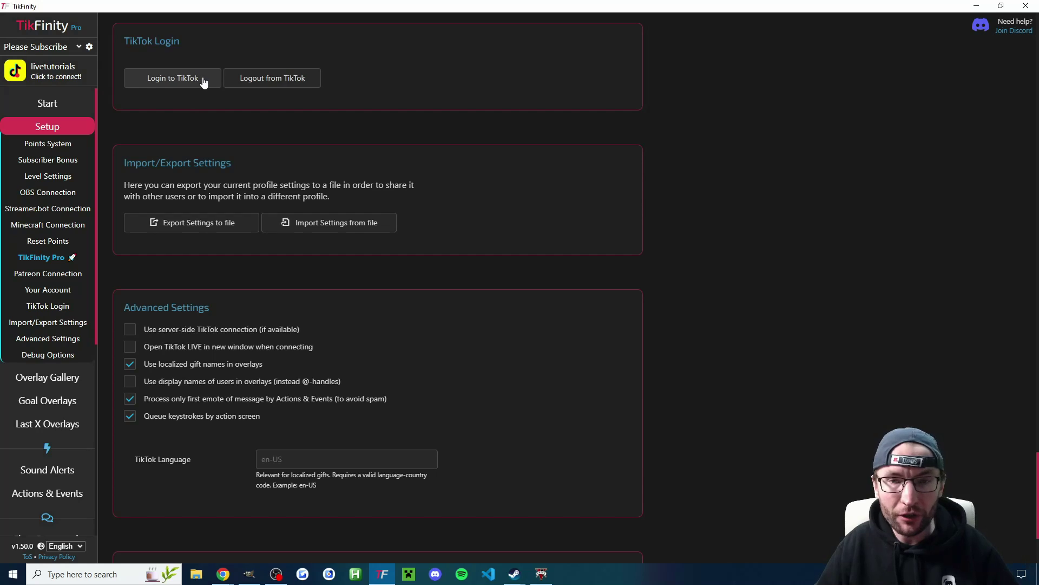
left_click(47, 492)
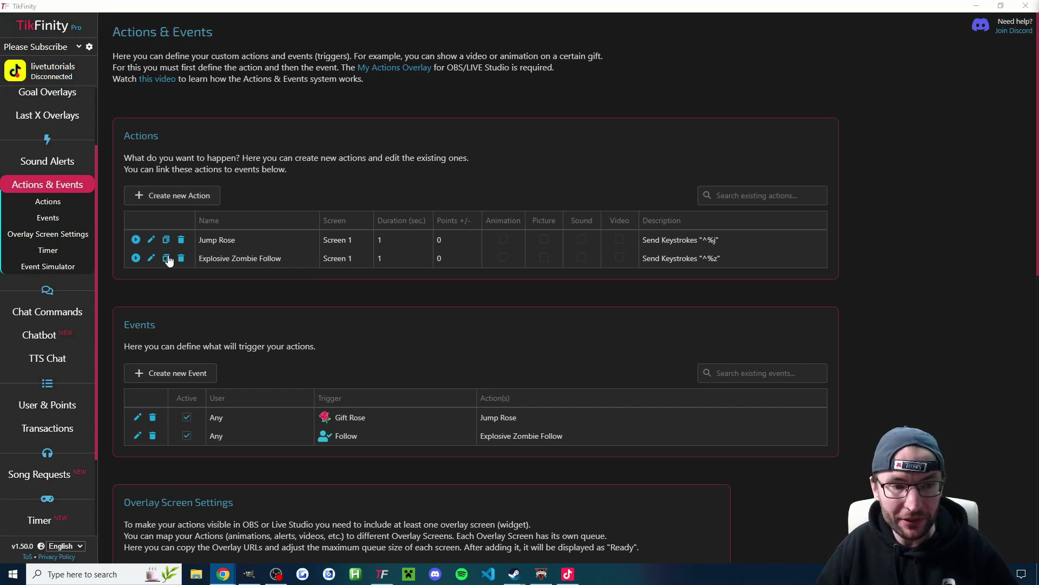
Step: Edit the Explosive Zombie Follow action and open its Simulate Keystrokes configurator
left_click(151, 258)
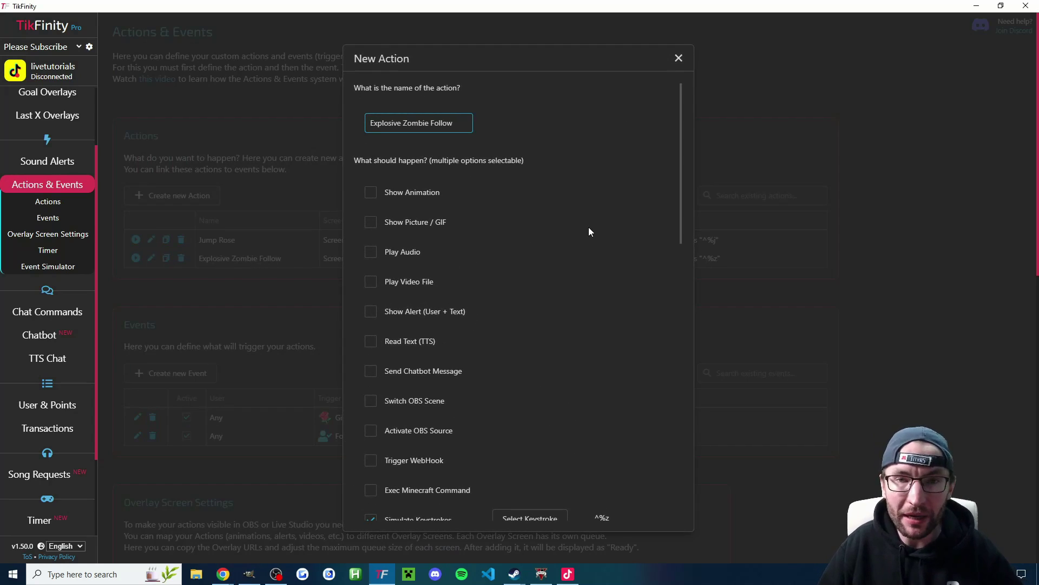
scroll(639, 222, "down", 1)
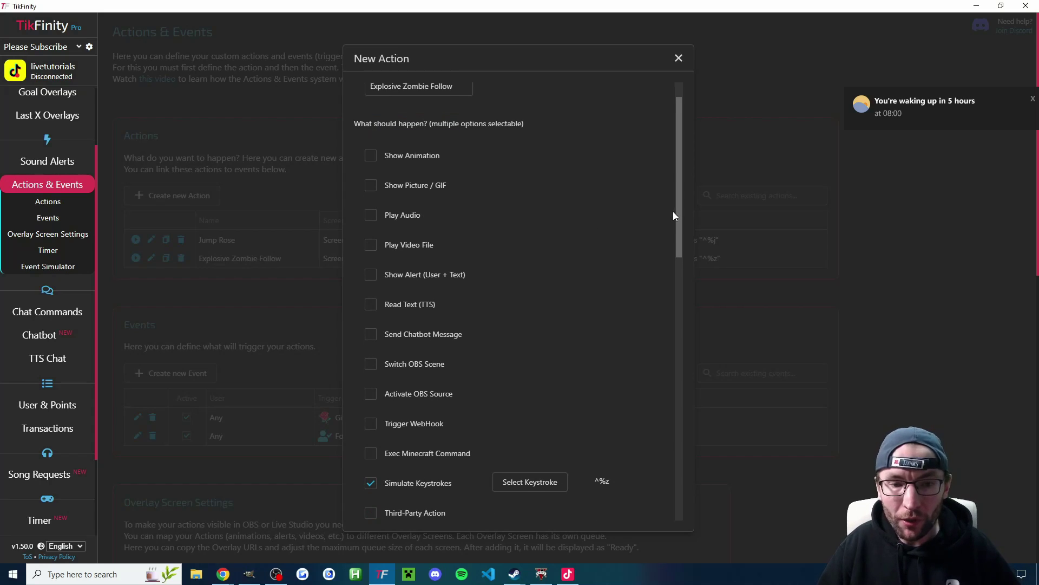
scroll(472, 421, "up", 1)
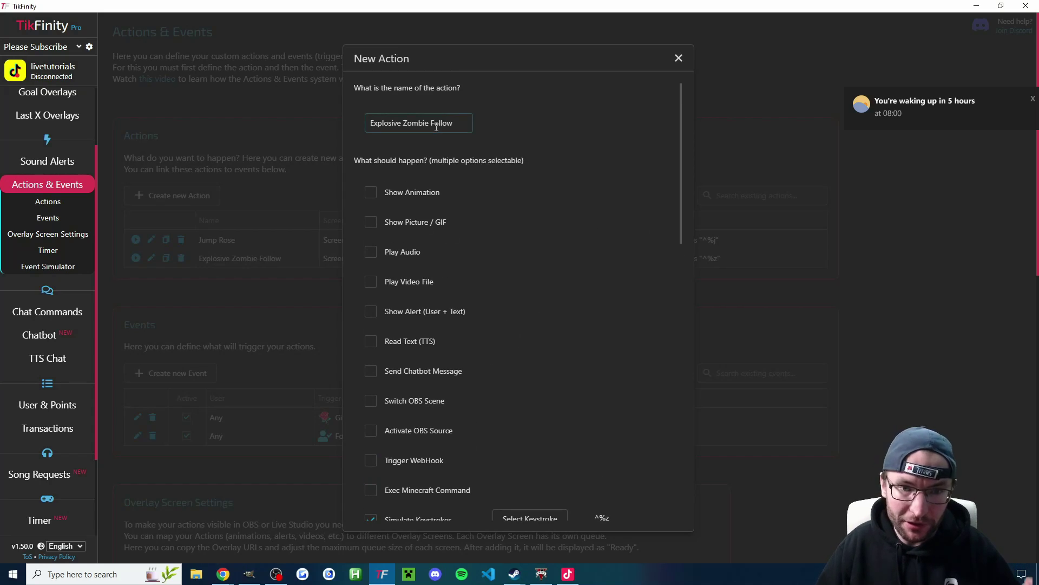
triple_click(412, 123)
left_click(547, 133)
scroll(601, 271, "down", 3)
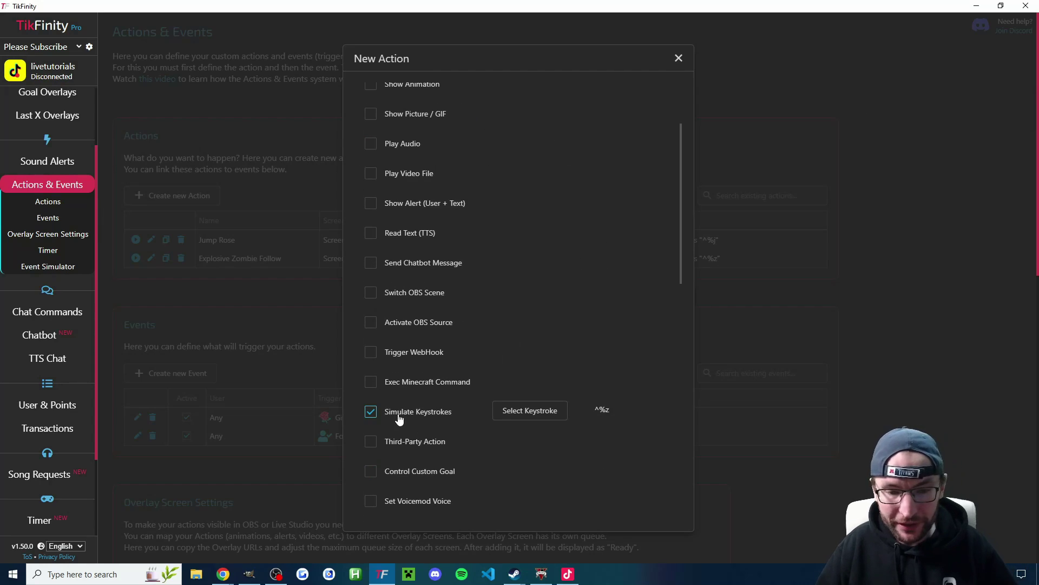
left_click(541, 415)
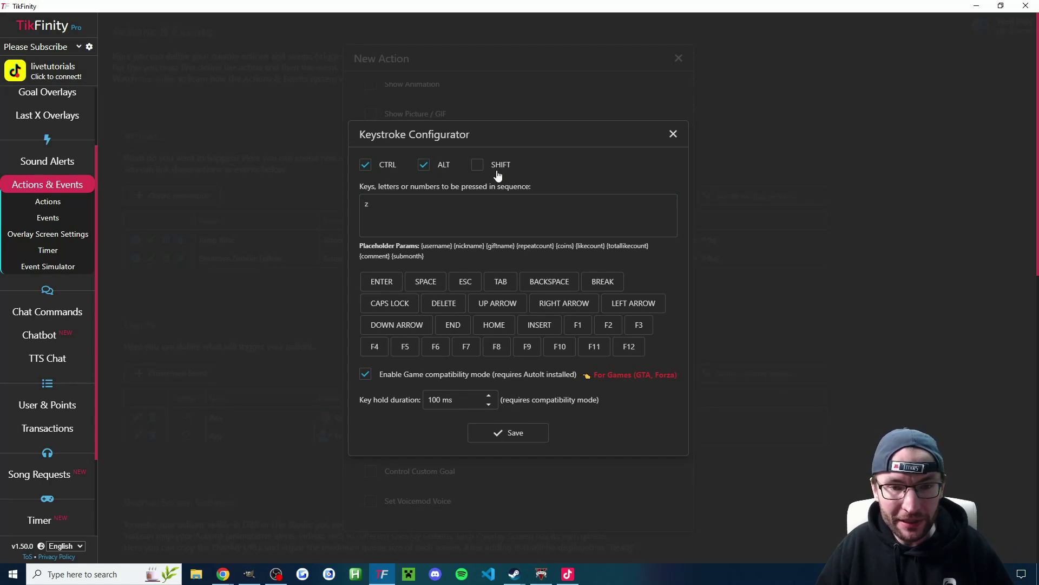
left_click(367, 204)
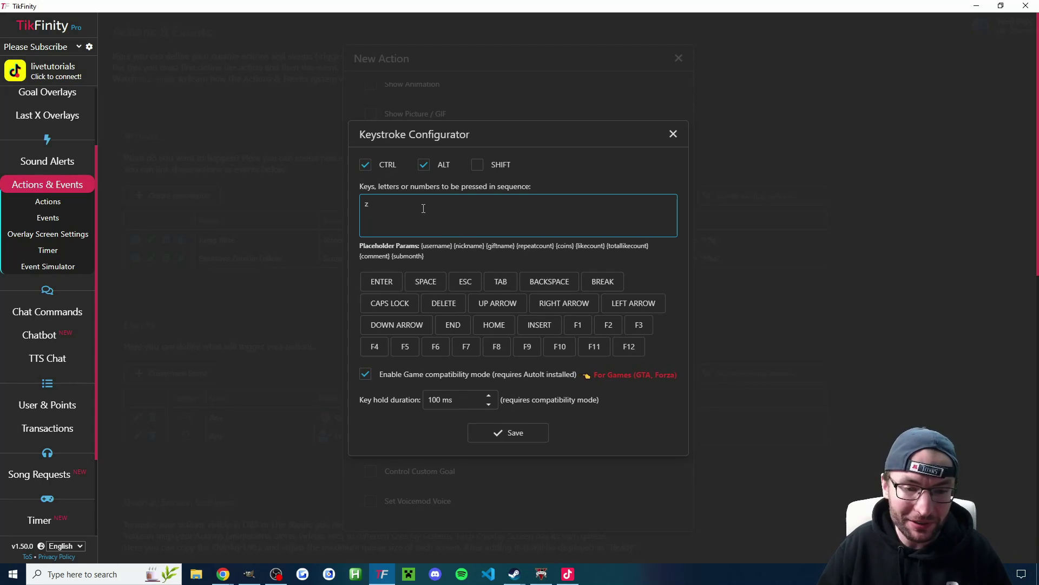
left_click(437, 399)
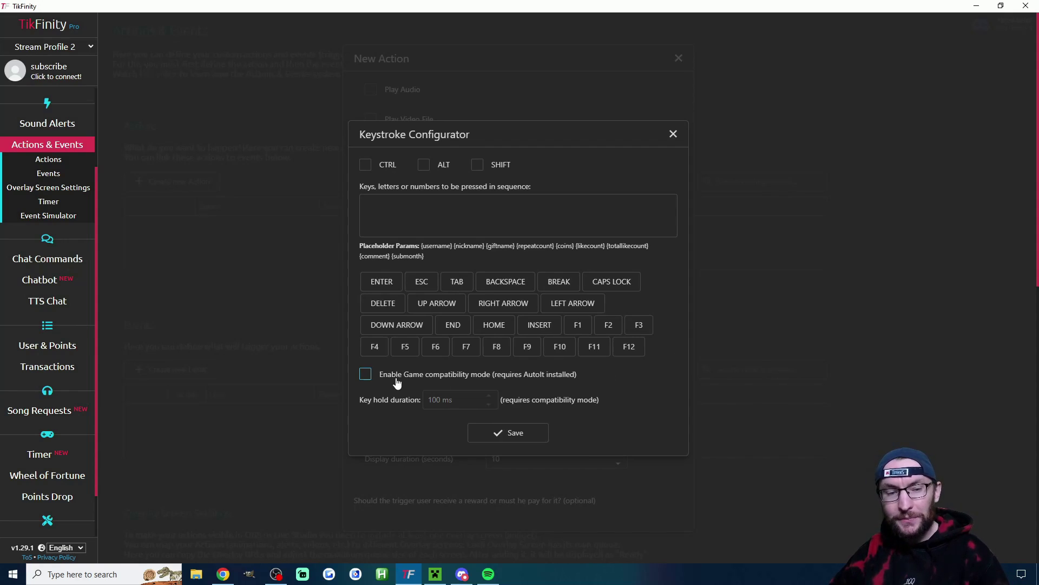
Step: Enable game compatibility mode and agree to download the AutoIt installer
left_click(366, 374)
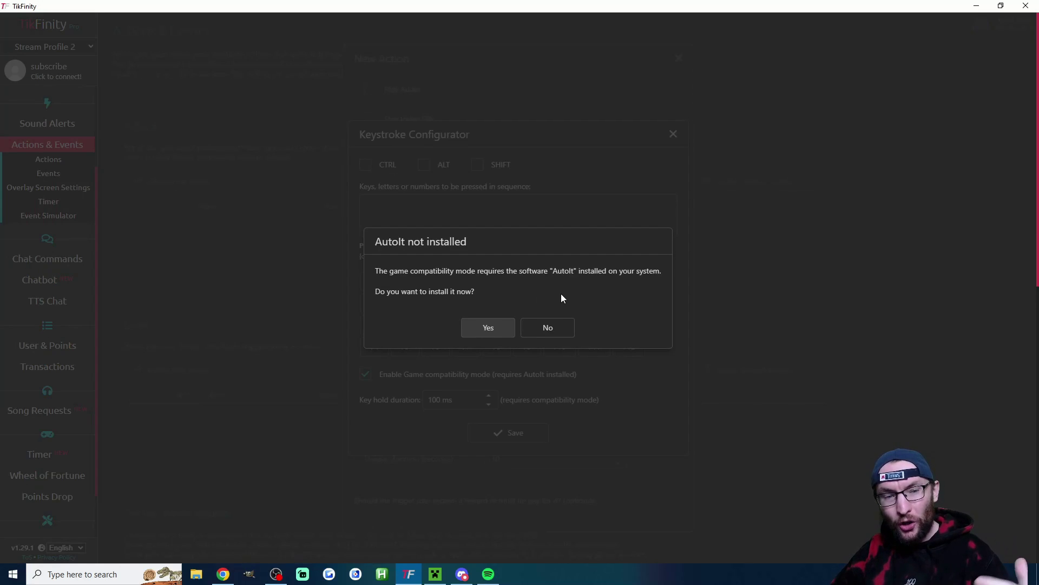
left_click(488, 327)
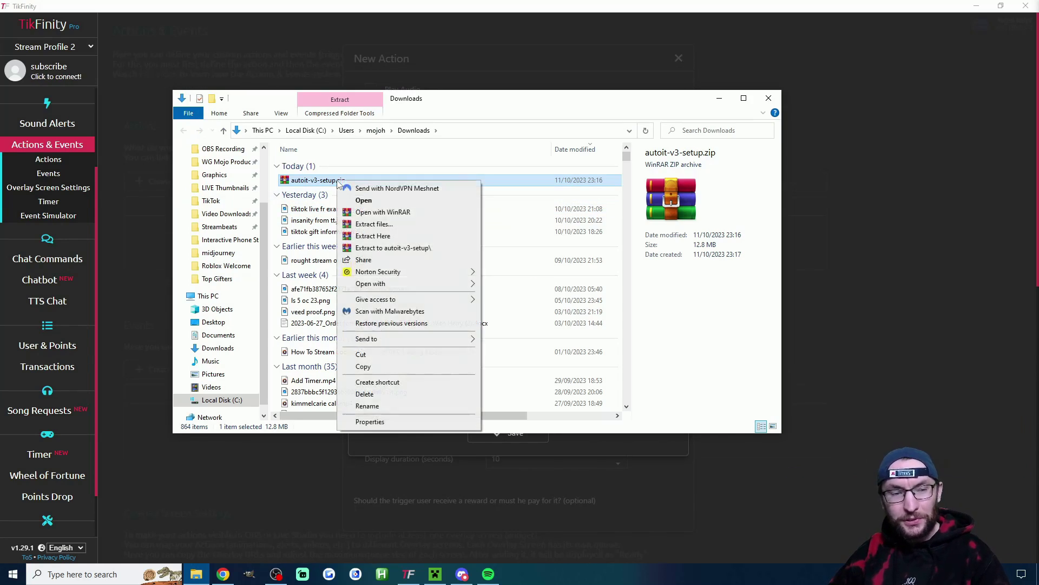
Step: Extract autoit-v3-setup.zip and run autoit-v3-setup.exe to install AutoIt v3.3.16.1
left_click(405, 248)
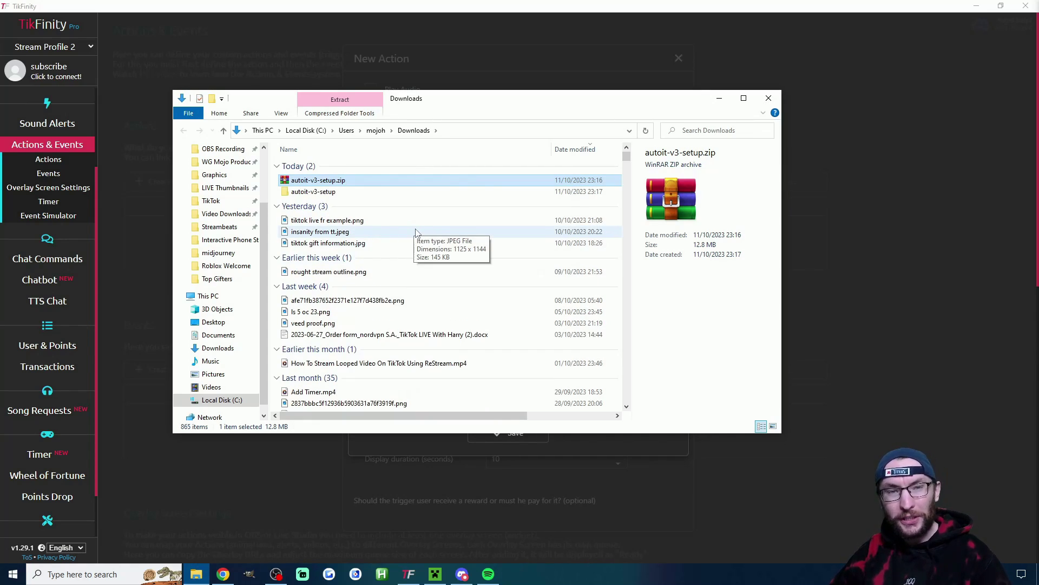
double_click(315, 192)
left_click(339, 168)
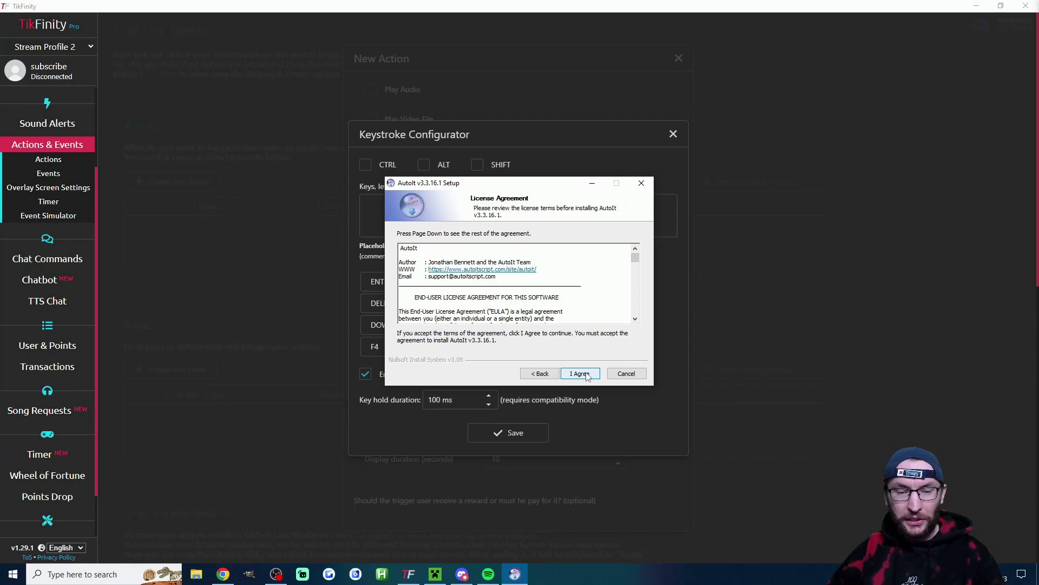
left_click(578, 374)
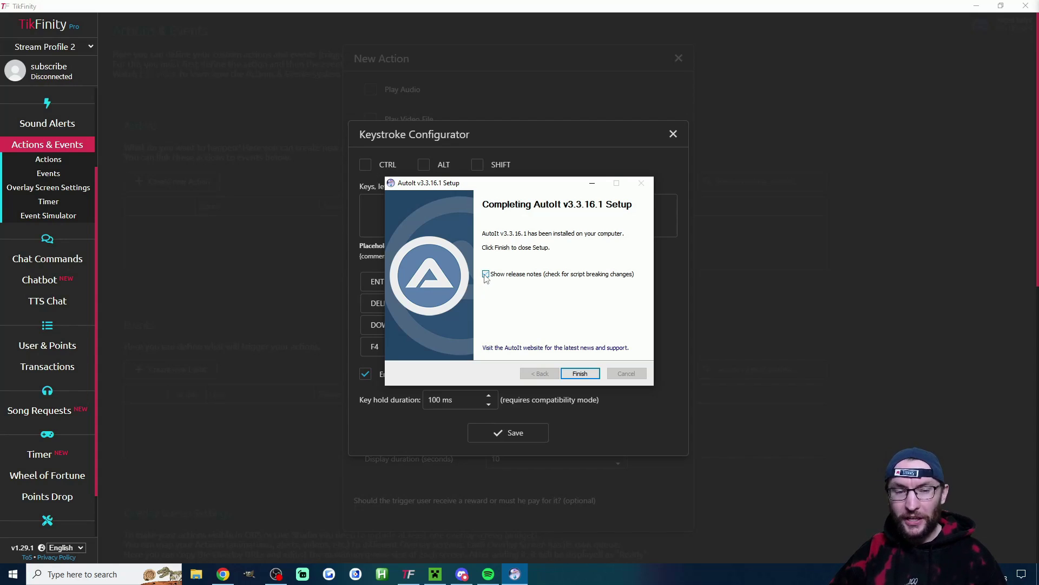
left_click(580, 374)
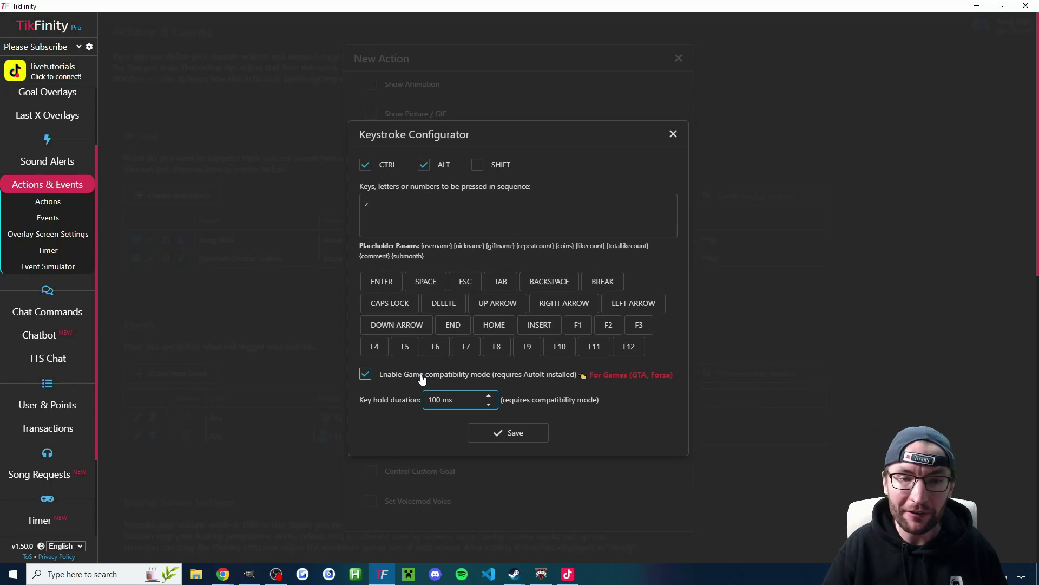
Step: Save the Ctrl+Alt+z keystroke and add an on-screen alert with the pasted follow message
left_click(517, 438)
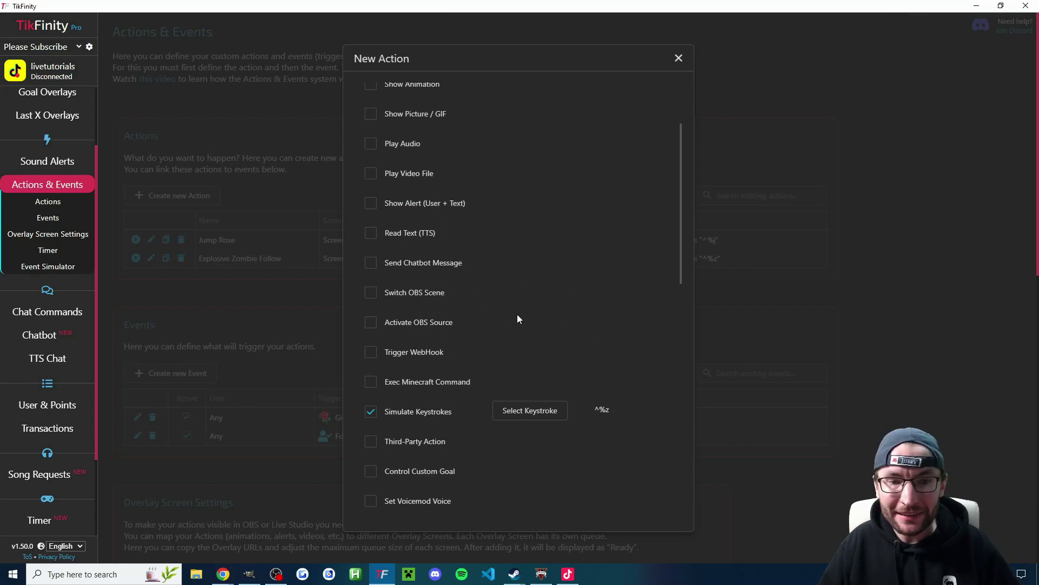
scroll(544, 330, "up", 3)
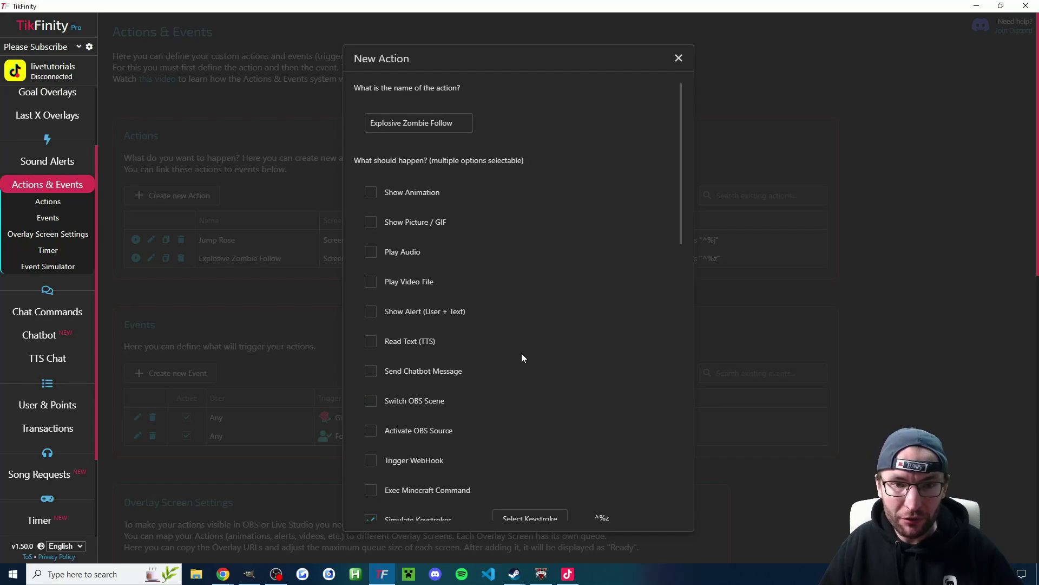
left_click(372, 313)
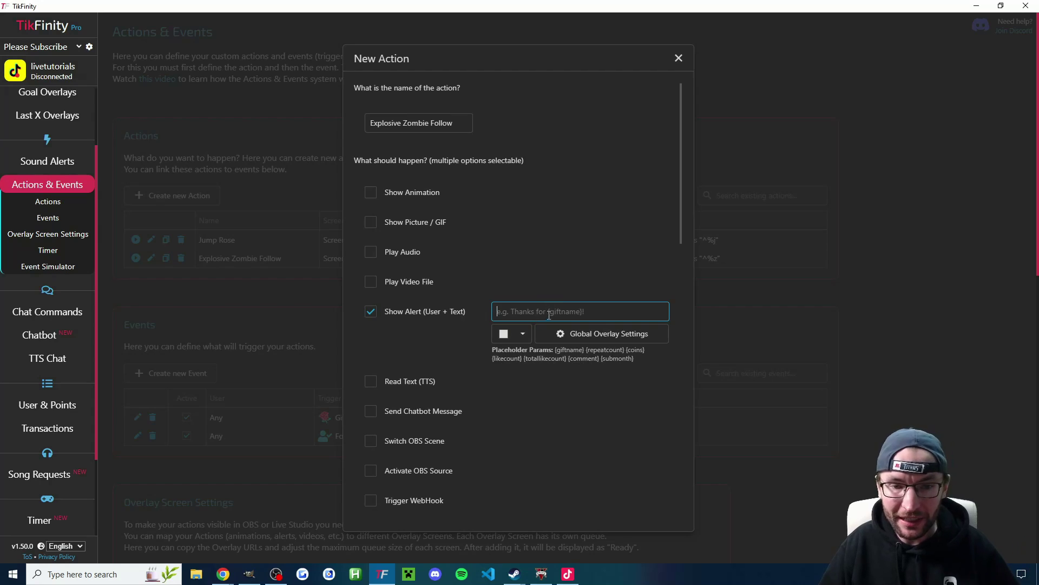
type("Followed and spawned explosive zombies!")
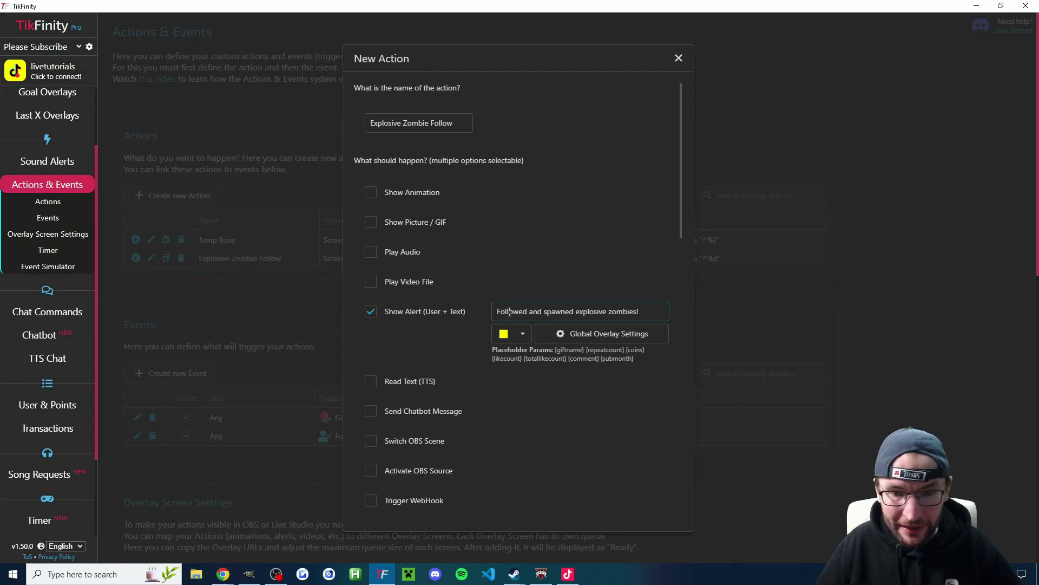
left_click_drag(496, 311, 674, 307)
left_click(631, 281)
left_click(566, 311)
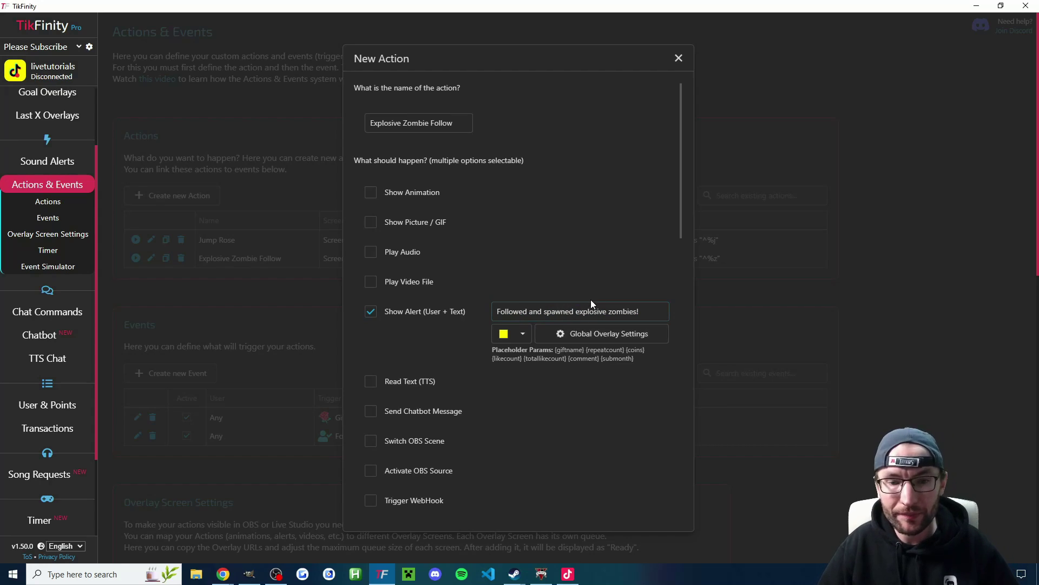
Step: Set the alert display duration to 3 seconds, copy the Screen 1 overlay link, and save
scroll(593, 294, "down", 1)
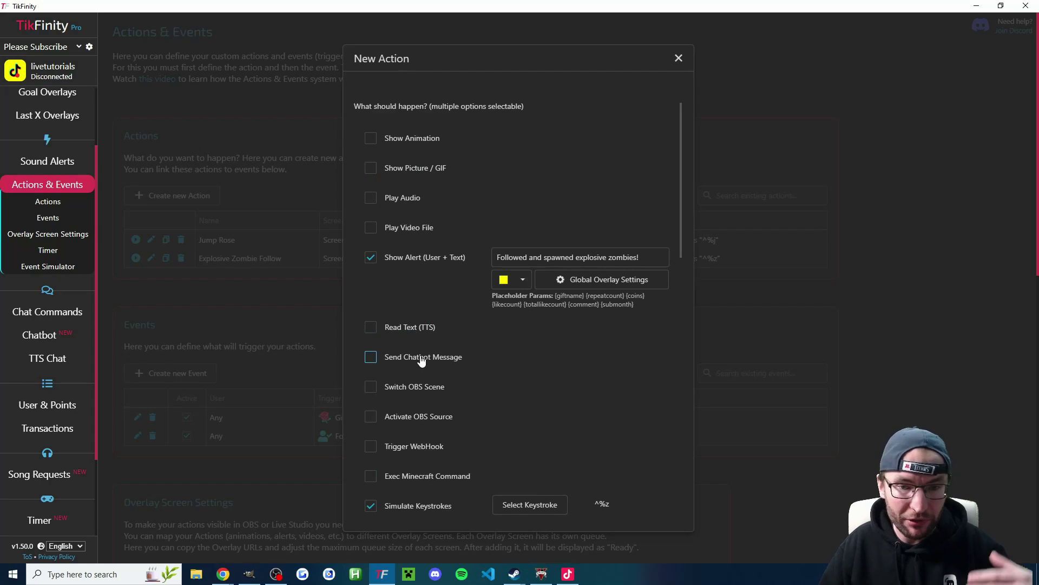
scroll(529, 328, "down", 6)
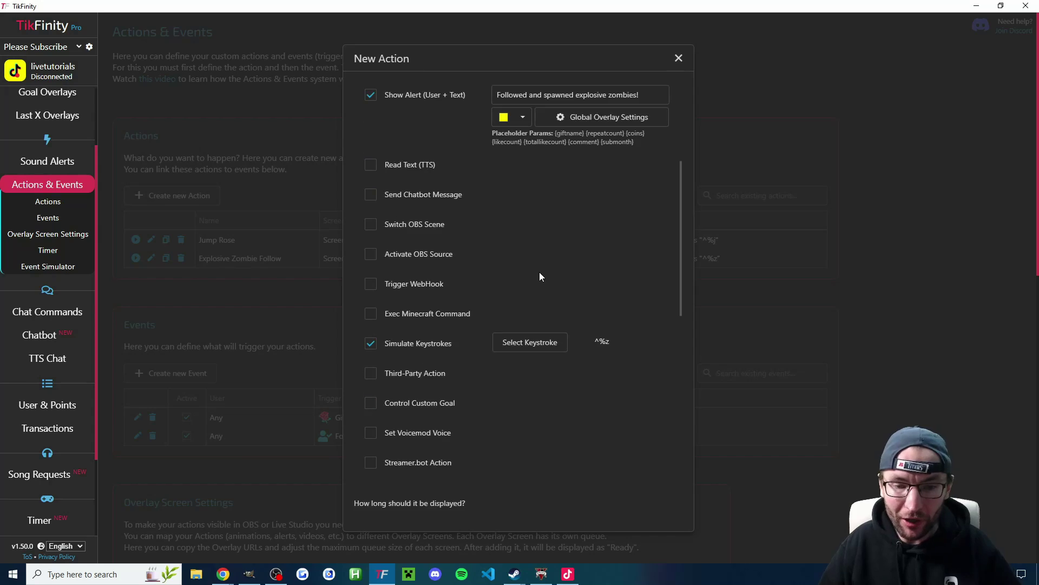
scroll(536, 251, "down", 2)
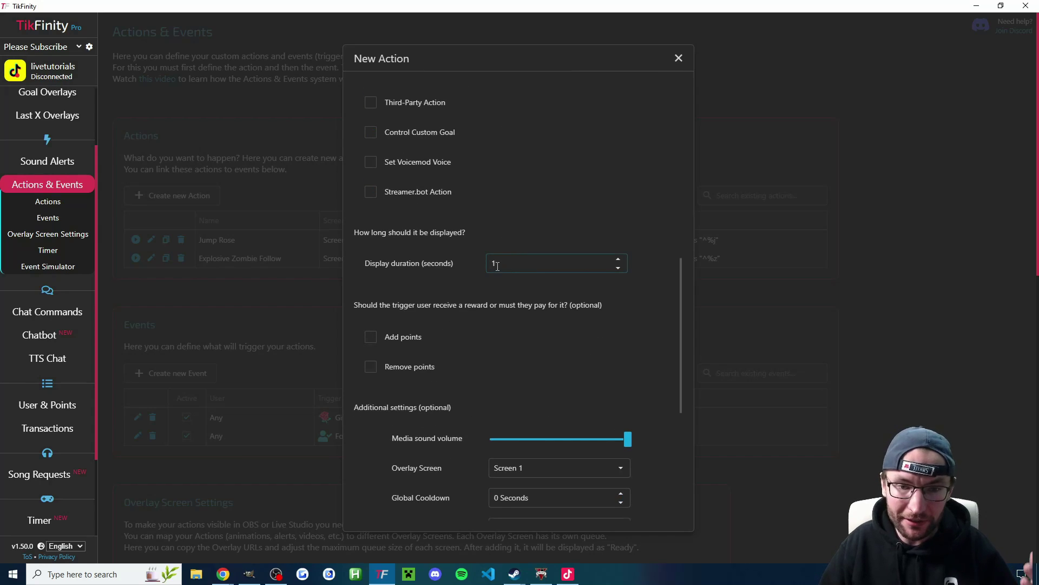
left_click(502, 263)
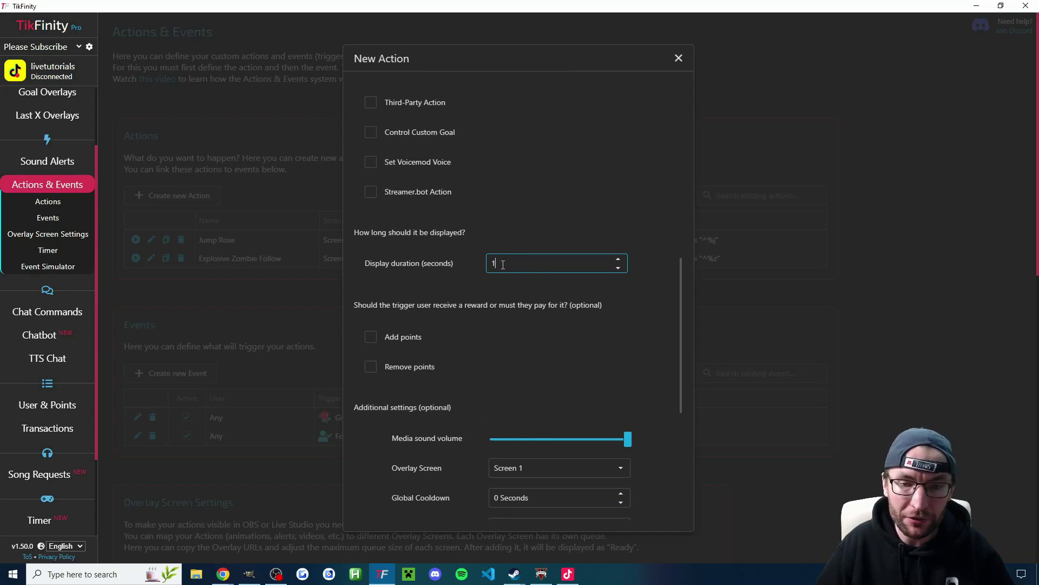
left_click_drag(502, 264, 490, 263)
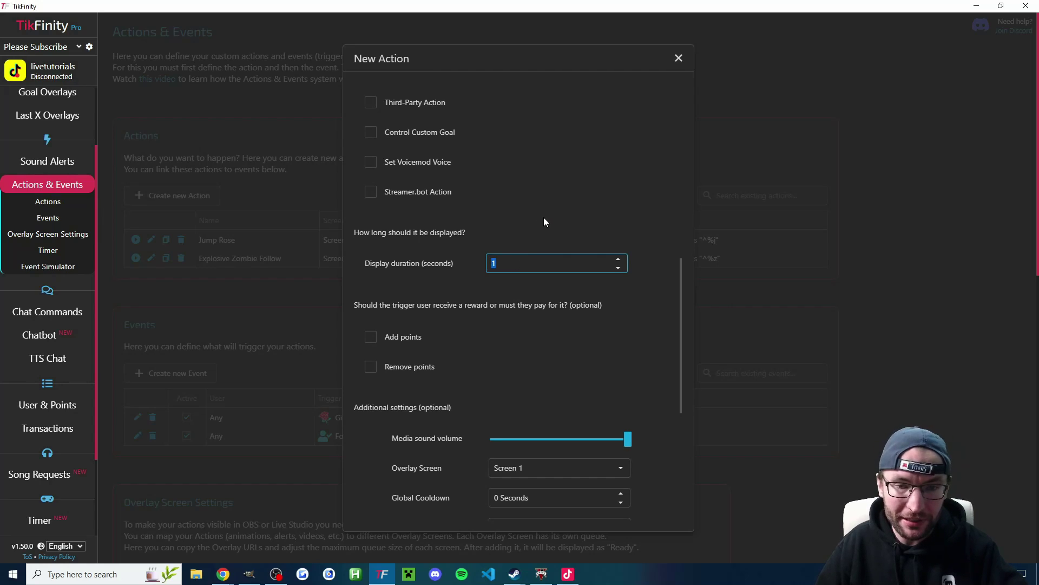
type("3")
scroll(473, 282, "down", 5)
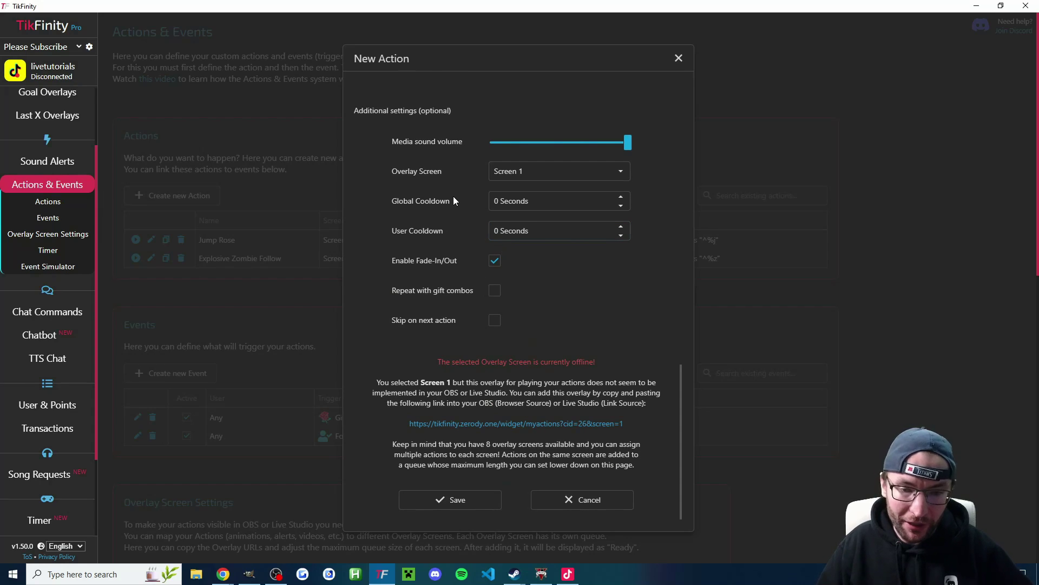
left_click(489, 424)
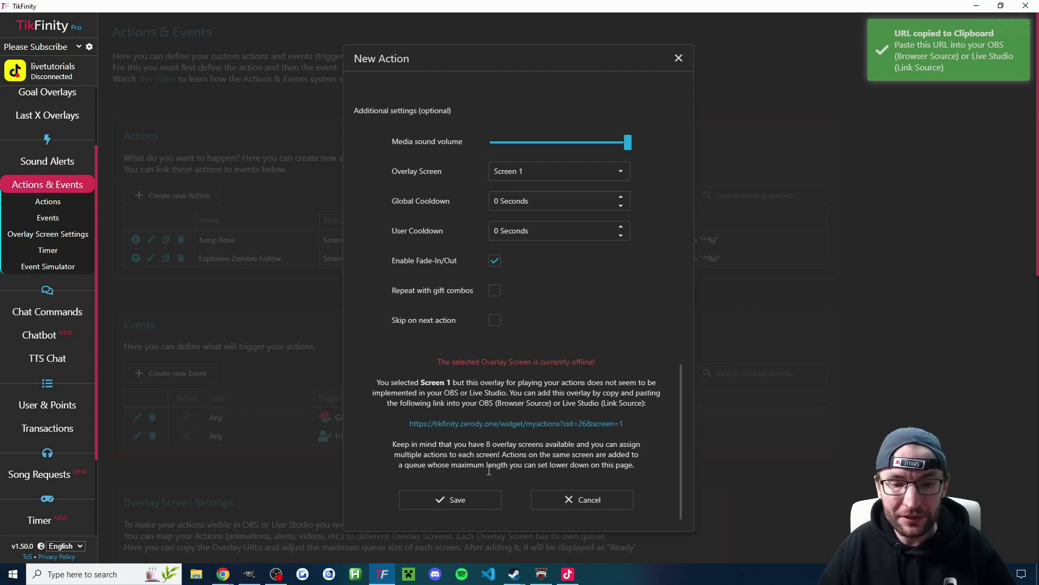
left_click(448, 499)
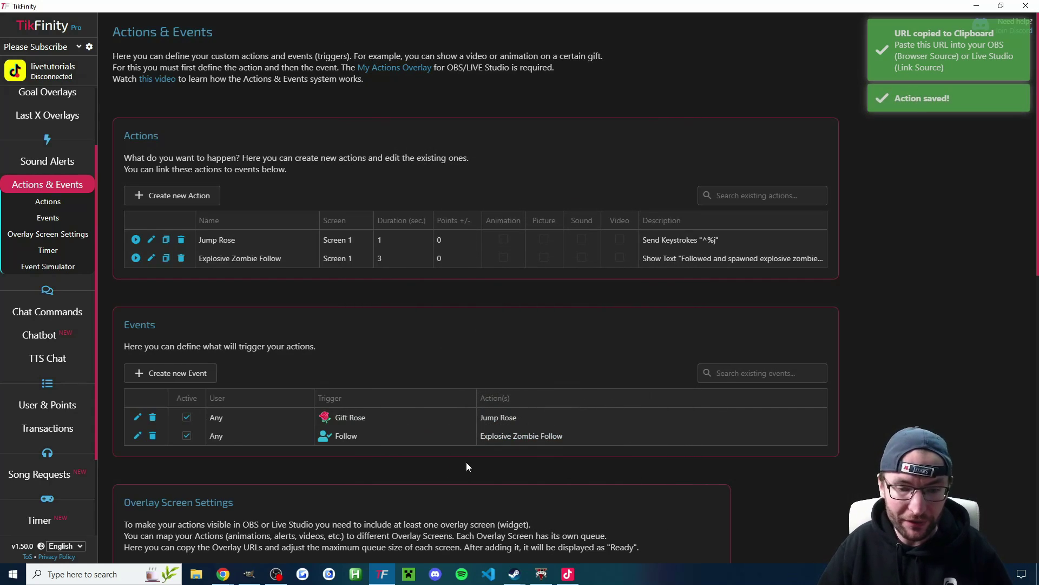
Step: In TikTok LIVE Studio, add the pasted overlay URL as an 800x600 Link source
left_click(567, 573)
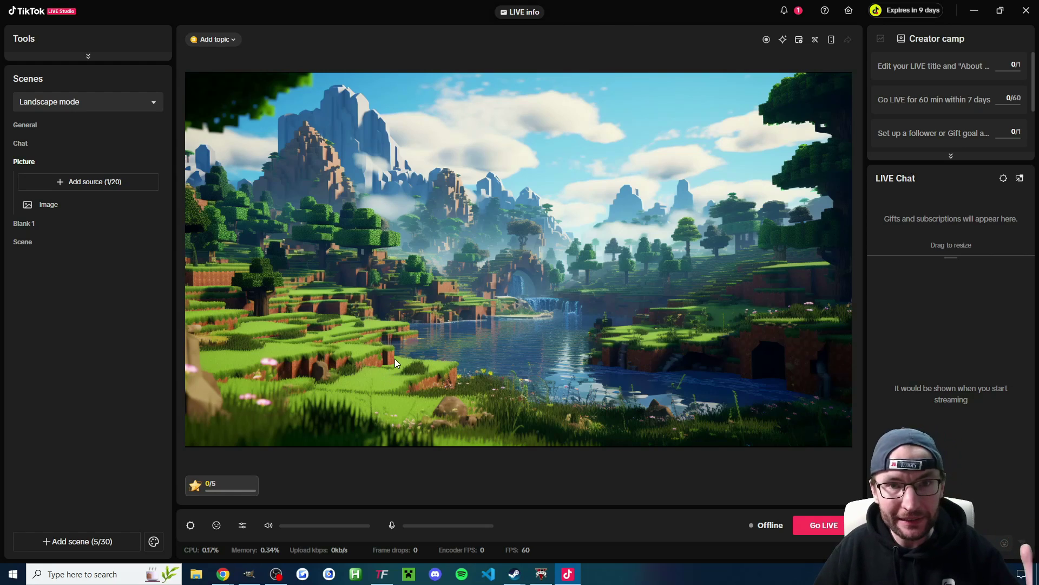
left_click(85, 184)
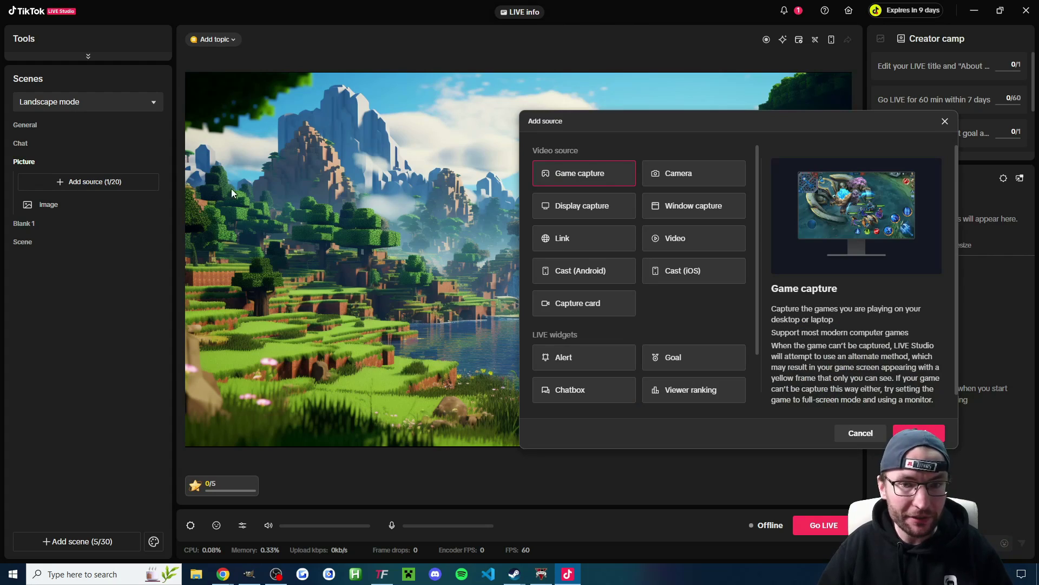
left_click(563, 246)
left_click(918, 433)
left_click(406, 216)
key("ctrl+v")
left_click(492, 286)
left_click(693, 399)
Step: Move the Link source to the centre of the preview
left_click(49, 204)
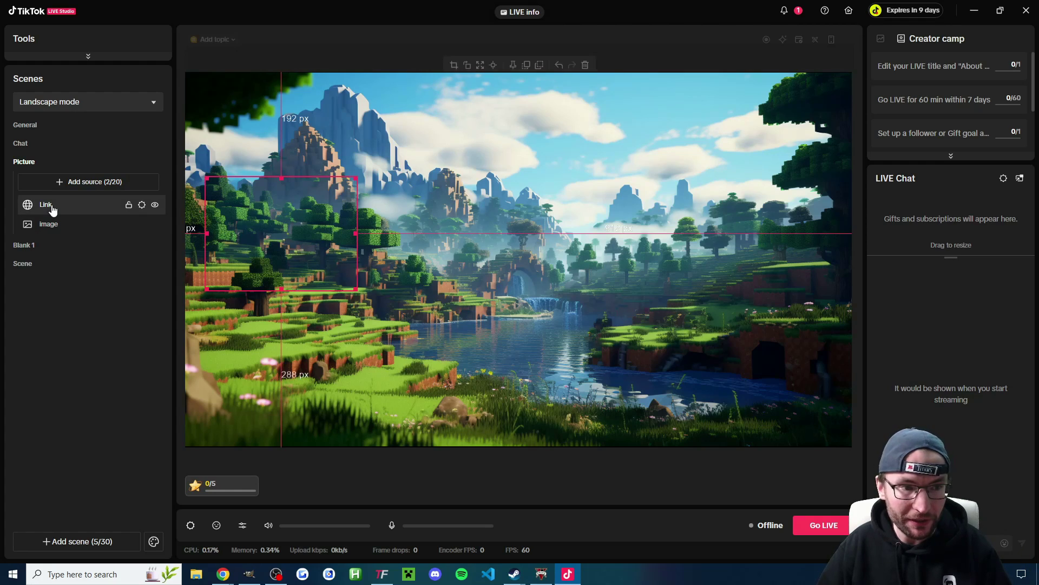
left_click_drag(276, 234, 521, 256)
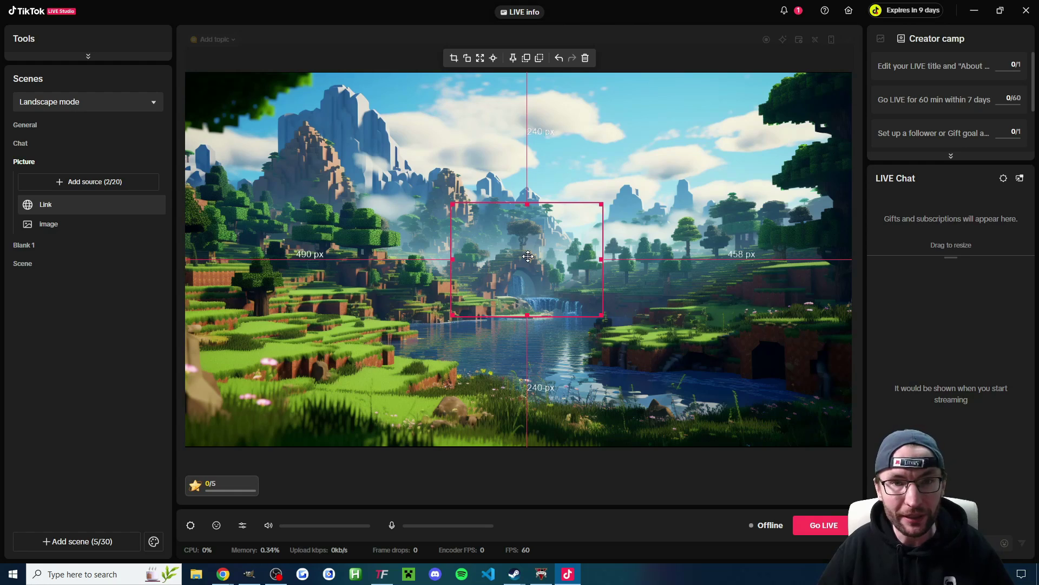
key("alt+Tab")
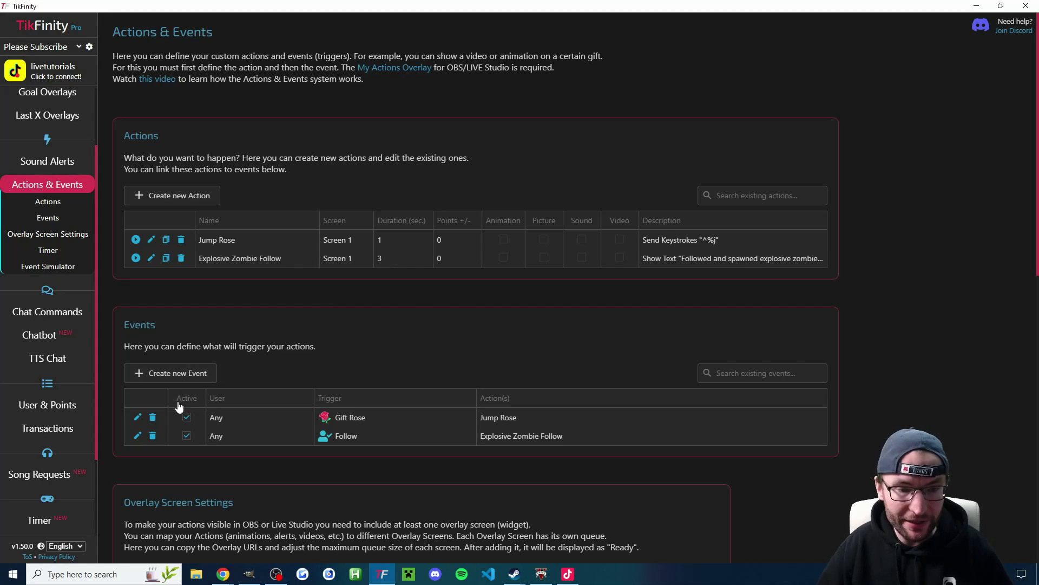
left_click(137, 437)
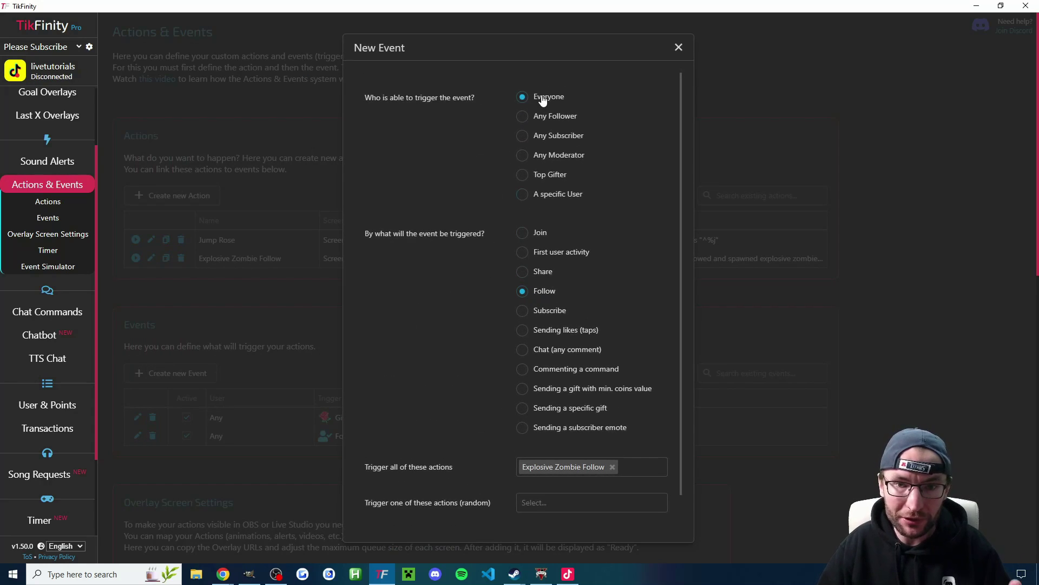
scroll(447, 430, "down", 1)
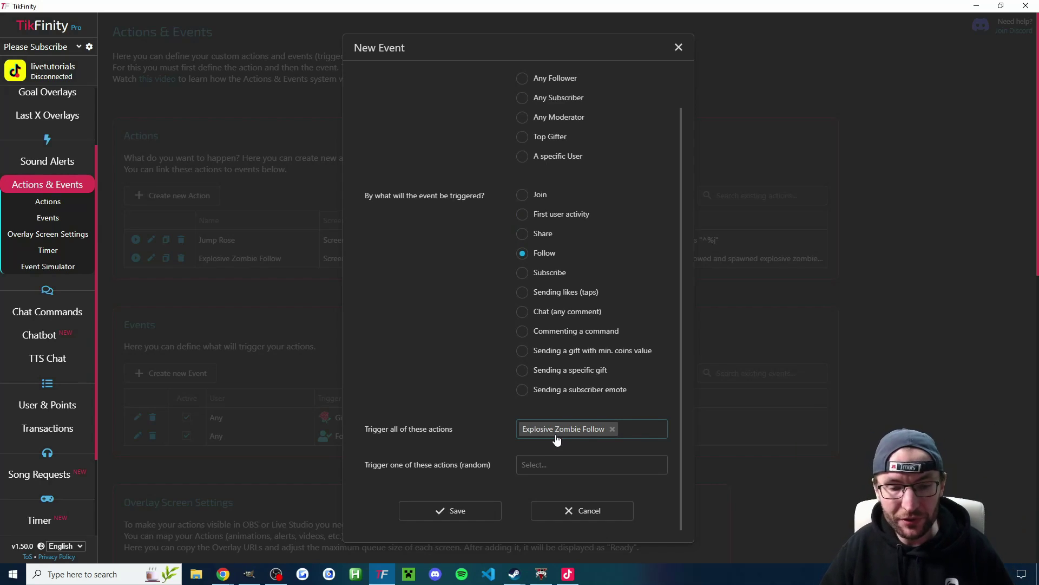
left_click_drag(490, 465, 455, 467)
left_click(460, 468)
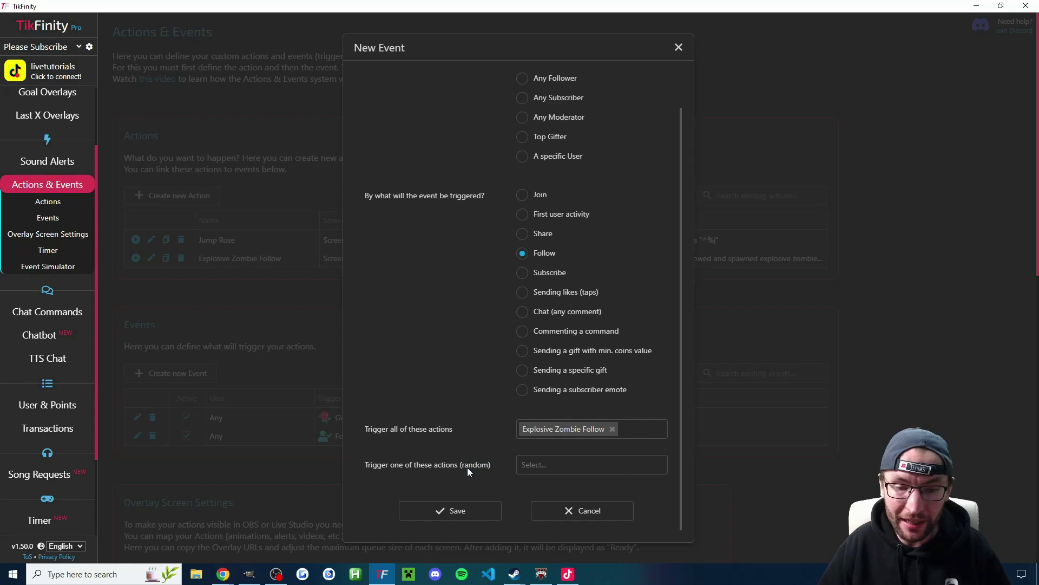
left_click(542, 573)
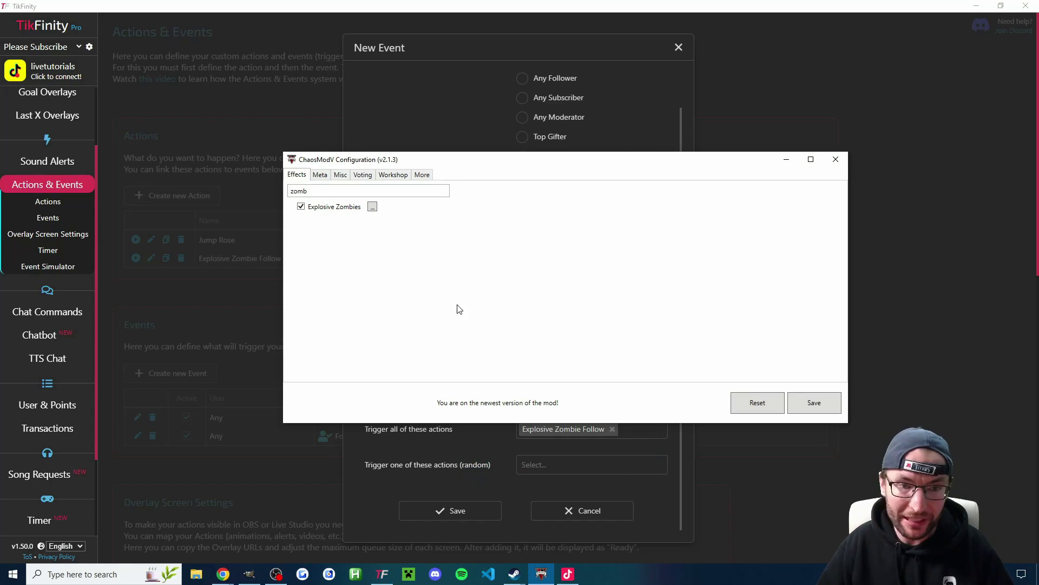
left_click_drag(317, 191, 254, 192)
key("BackSpace")
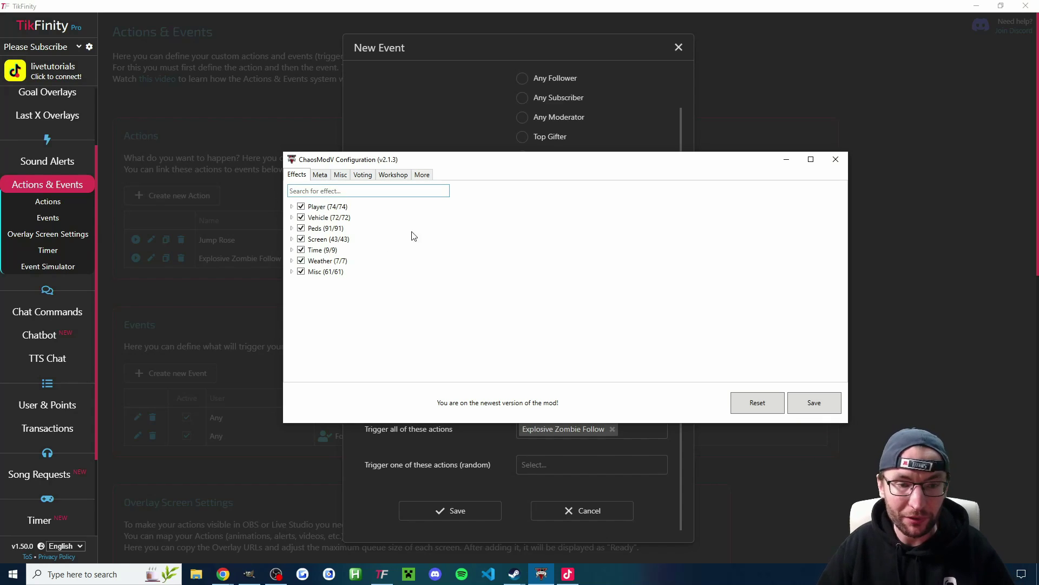
left_click(793, 403)
left_click(601, 325)
left_click(796, 162)
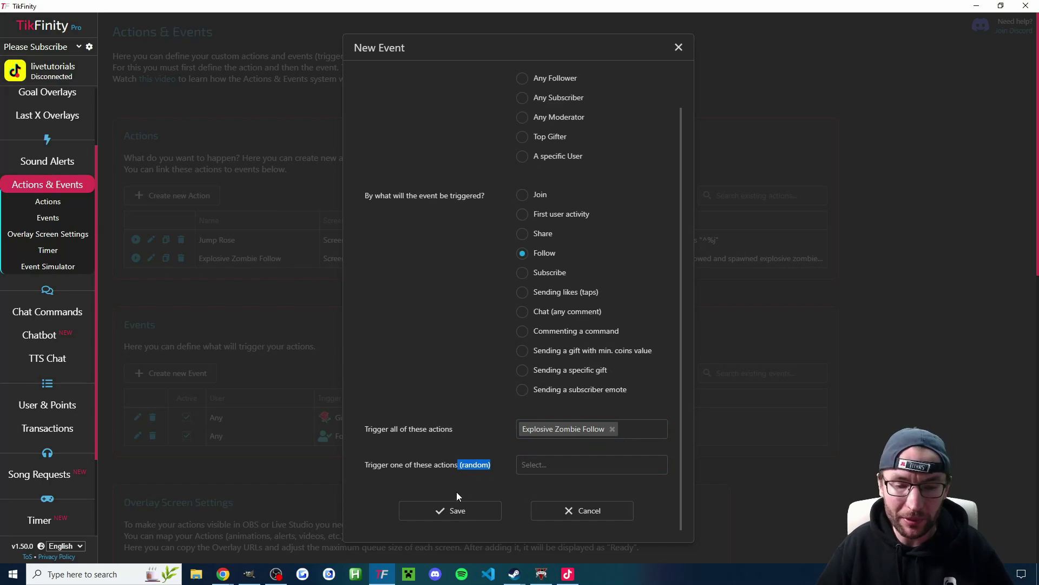
left_click(446, 512)
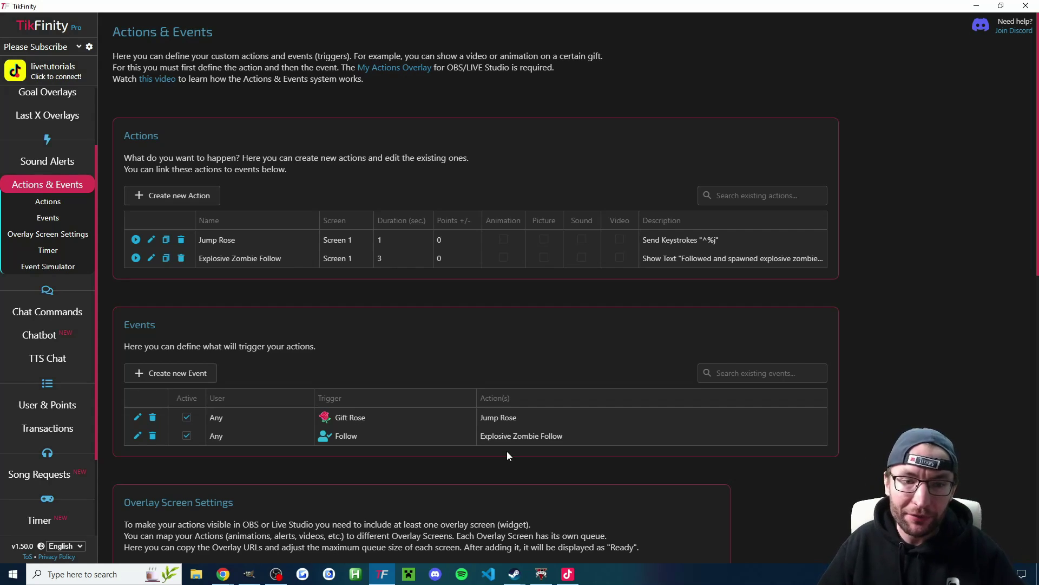
Step: Bring up ChaosModV Configuration and filter the effects list for 'jump'
mouse_move(536, 581)
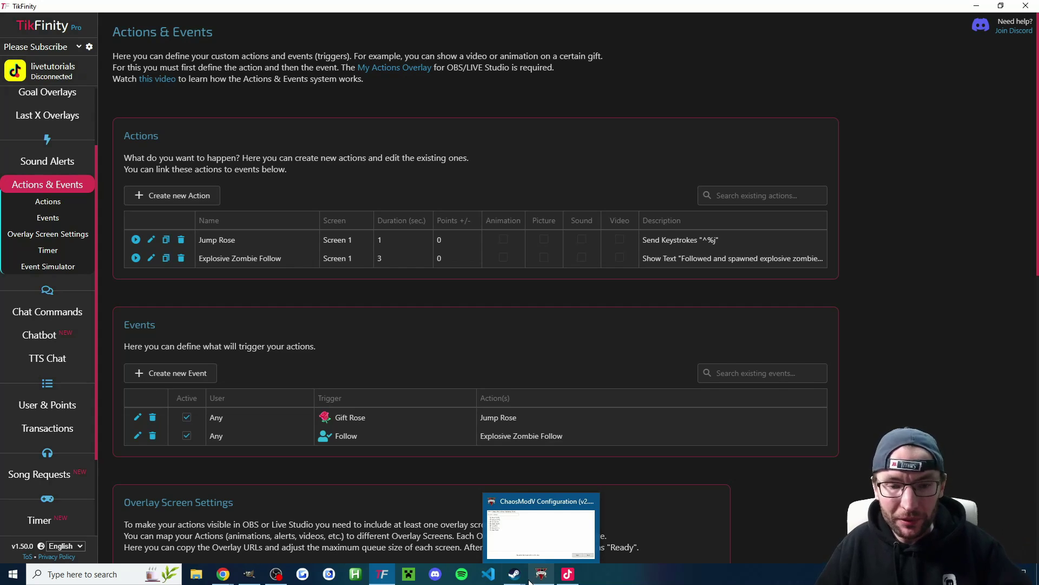
left_click(541, 574)
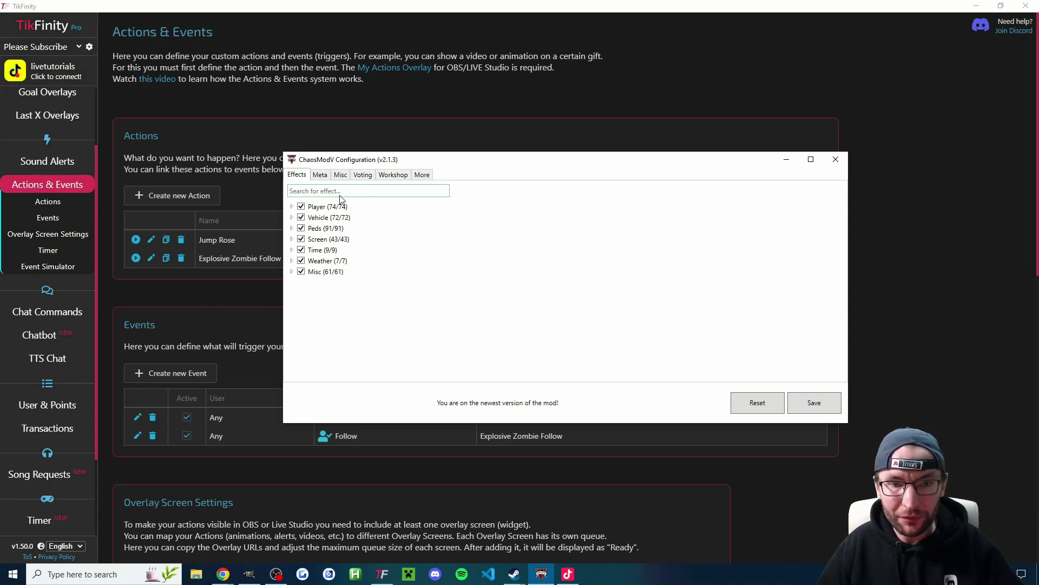
left_click_drag(326, 164, 364, 97)
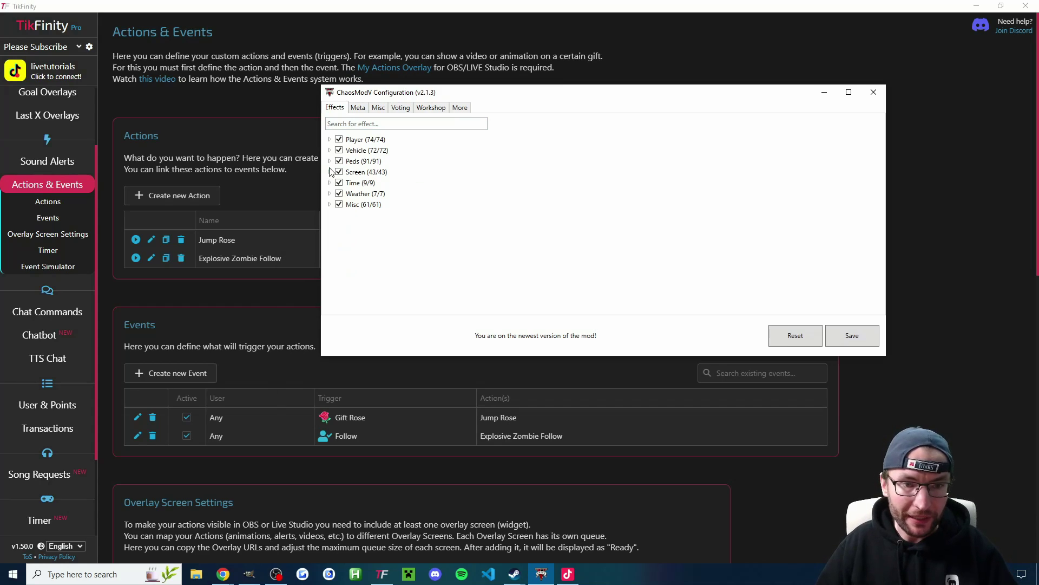
left_click(329, 172)
left_click(329, 161)
left_click(330, 150)
left_click(379, 124)
type("jump")
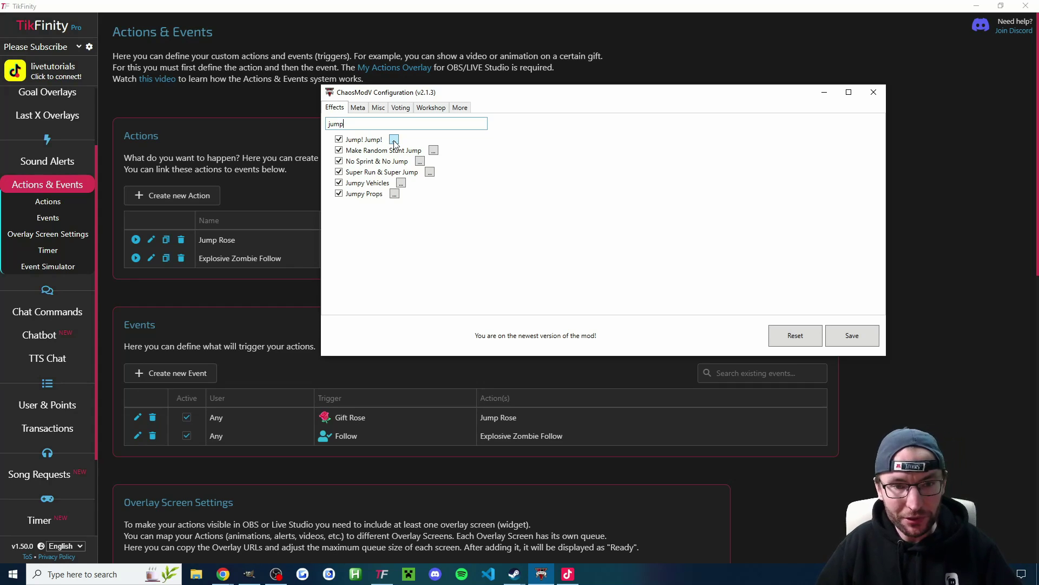
Step: Assign Ctrl+Alt+J to the Jump! Jump! effect, save the configuration, and return to TikFinity
left_click(394, 140)
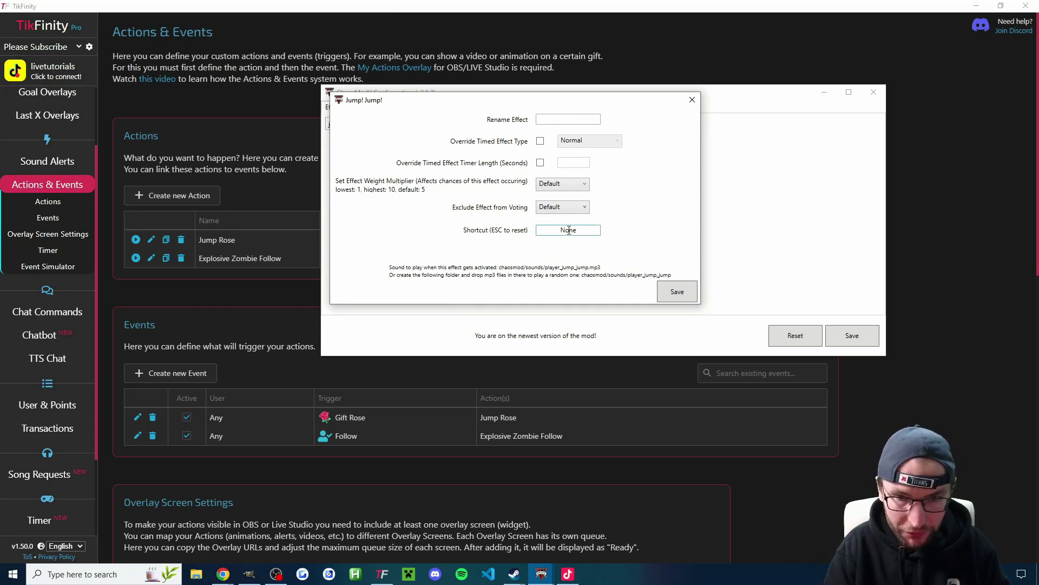
key("ctrl+alt+j")
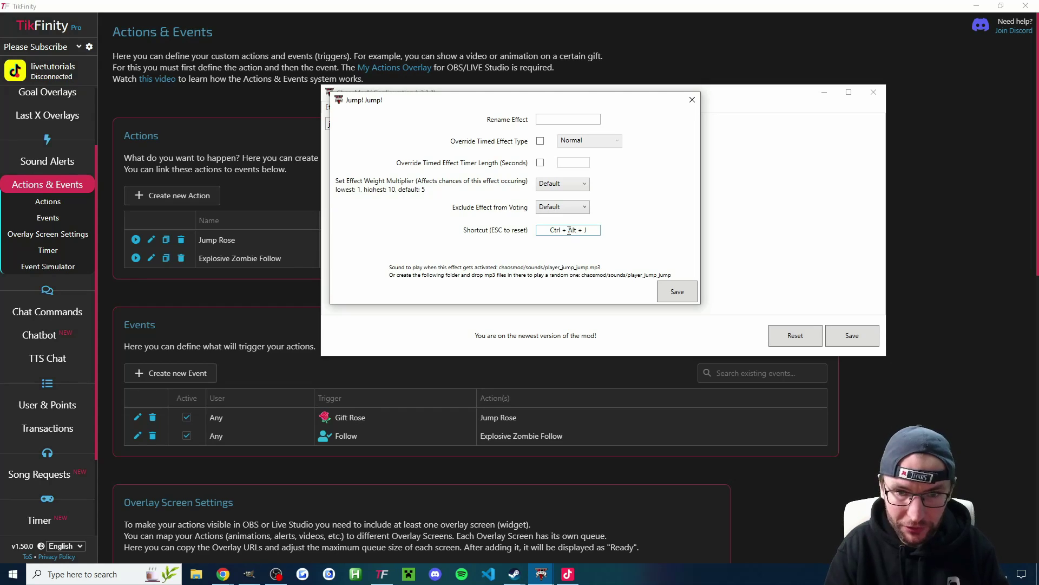
left_click(684, 298)
left_click(853, 335)
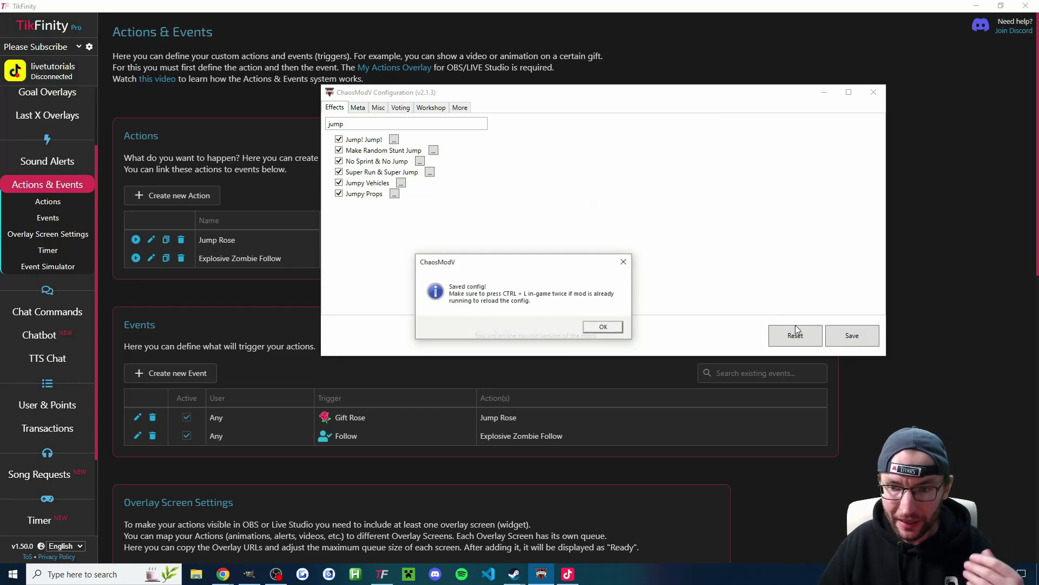
left_click(605, 328)
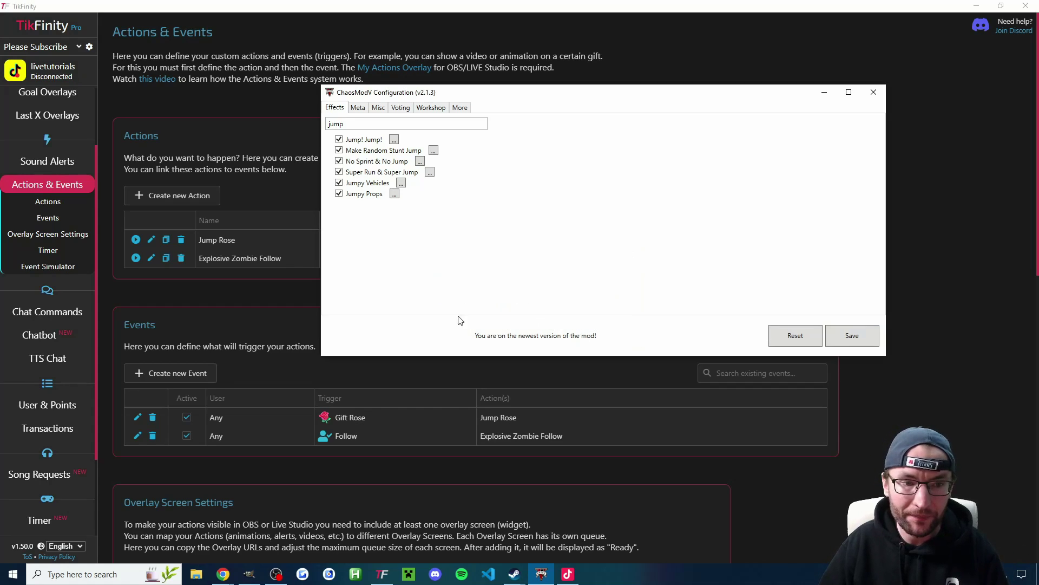
left_click(186, 267)
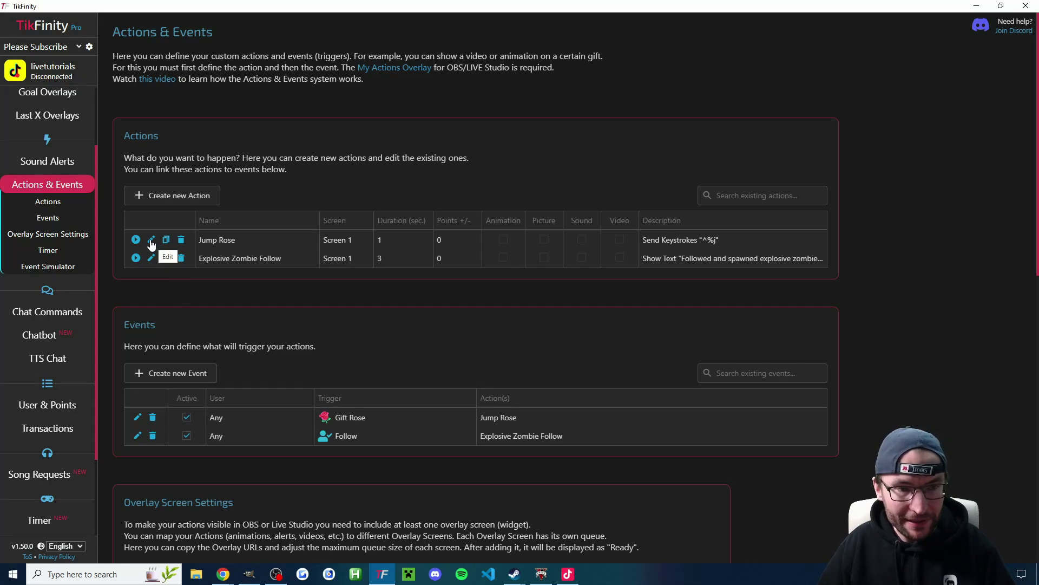
Step: Set the Jump Rose action's simulated keystroke to Ctrl+Alt+J
left_click(151, 240)
scroll(564, 242, "down", 2)
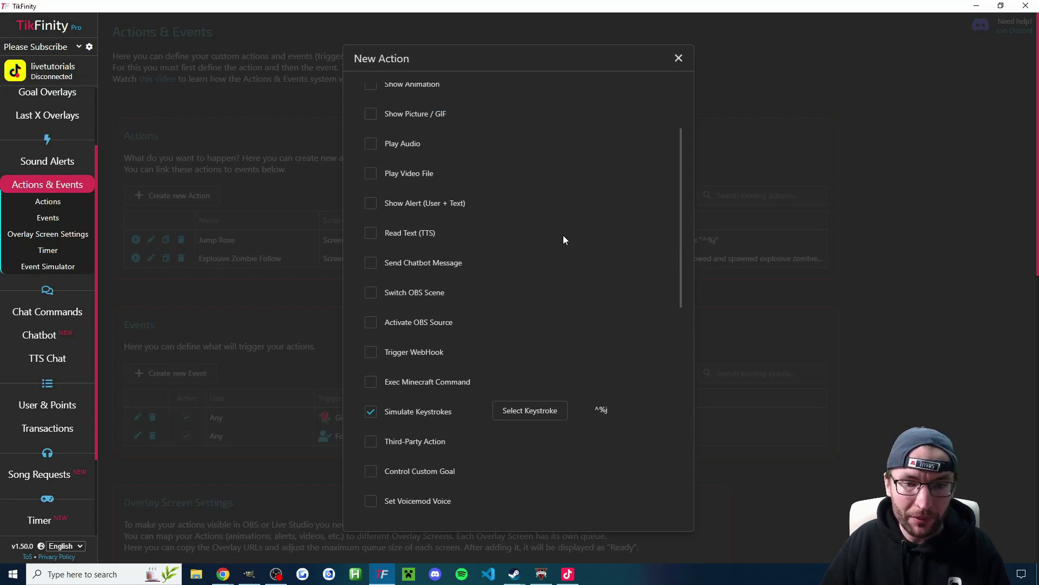
left_click(529, 410)
left_click(366, 164)
left_click(424, 164)
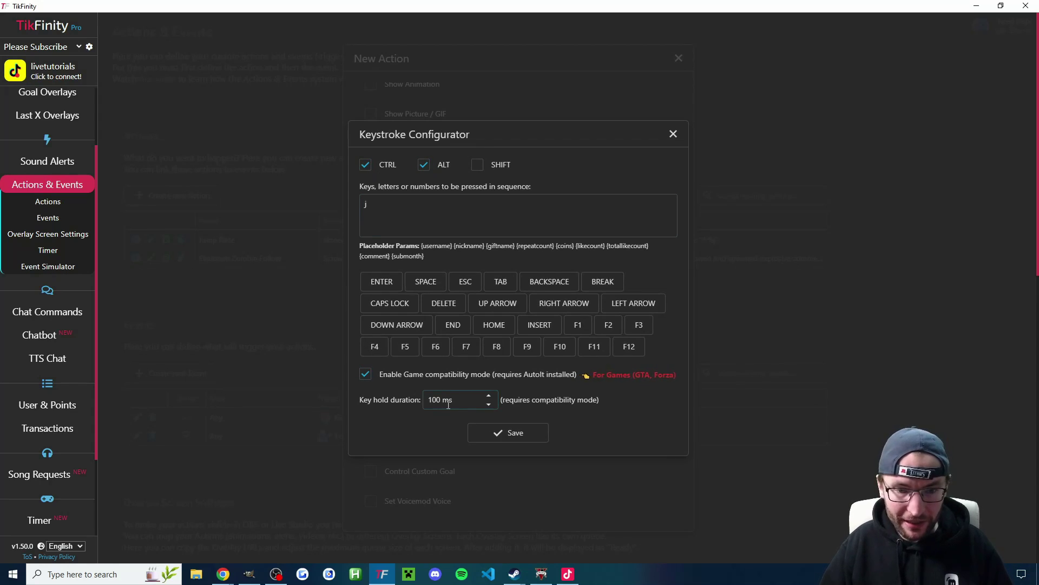
left_click(509, 433)
Step: Enable the alert 'Sent {giftname} and forced Harry to jump!' and toggle text-to-speech
left_click(395, 203)
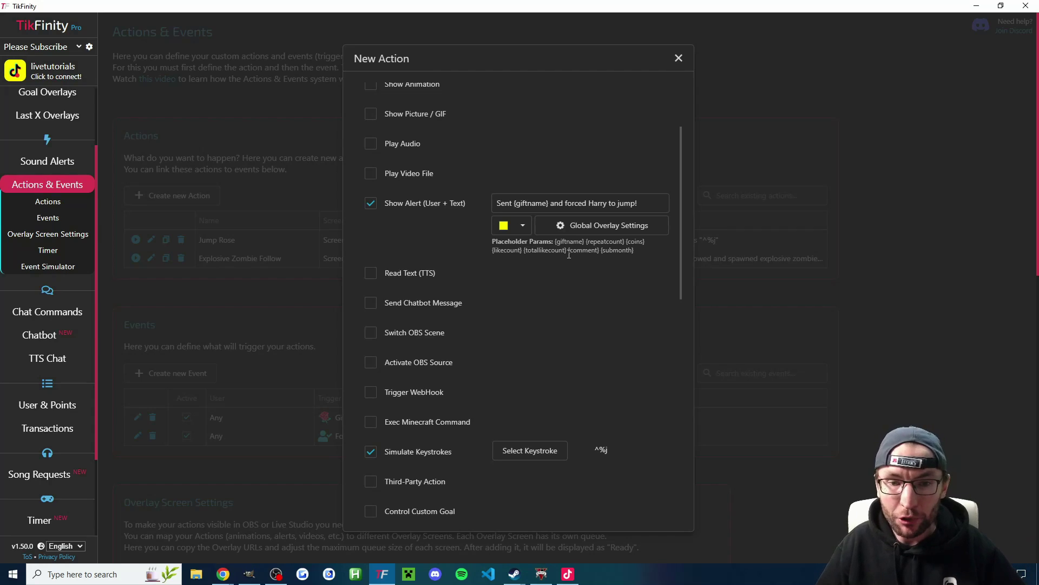
left_click_drag(495, 203, 651, 203)
left_click(536, 205)
double_click(537, 204)
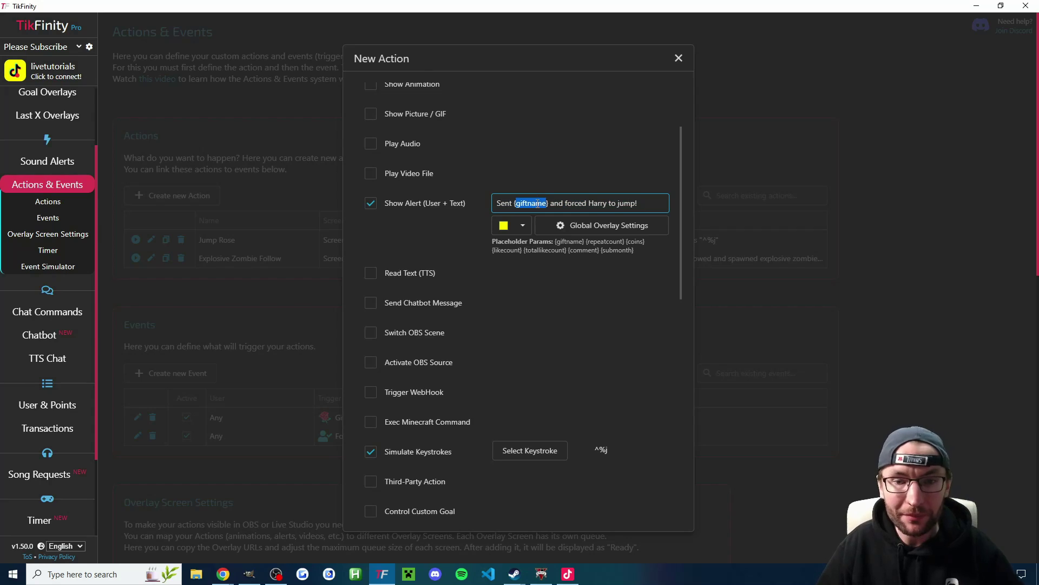
left_click(558, 203)
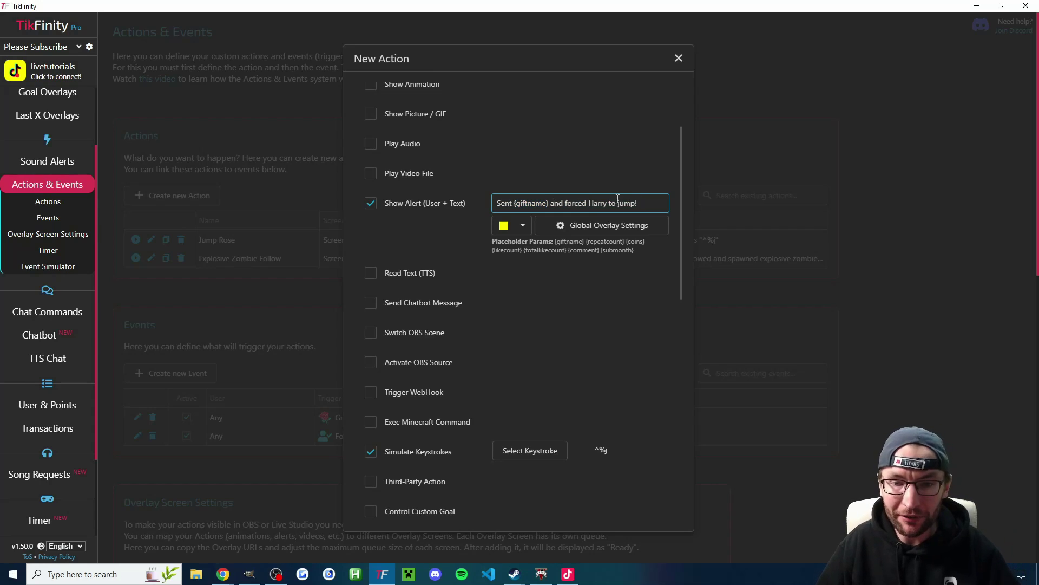
left_click_drag(555, 242, 586, 243)
left_click(606, 272)
scroll(401, 254, "up", 2)
scroll(410, 179, "down", 2)
scroll(409, 206, "down", 2)
scroll(440, 296, "up", 1)
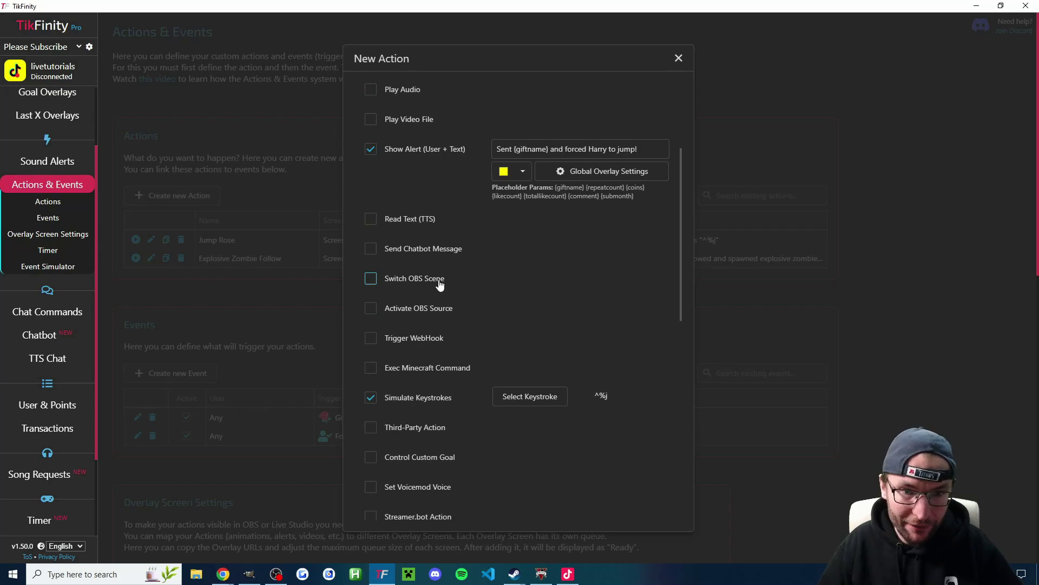
left_click(407, 220)
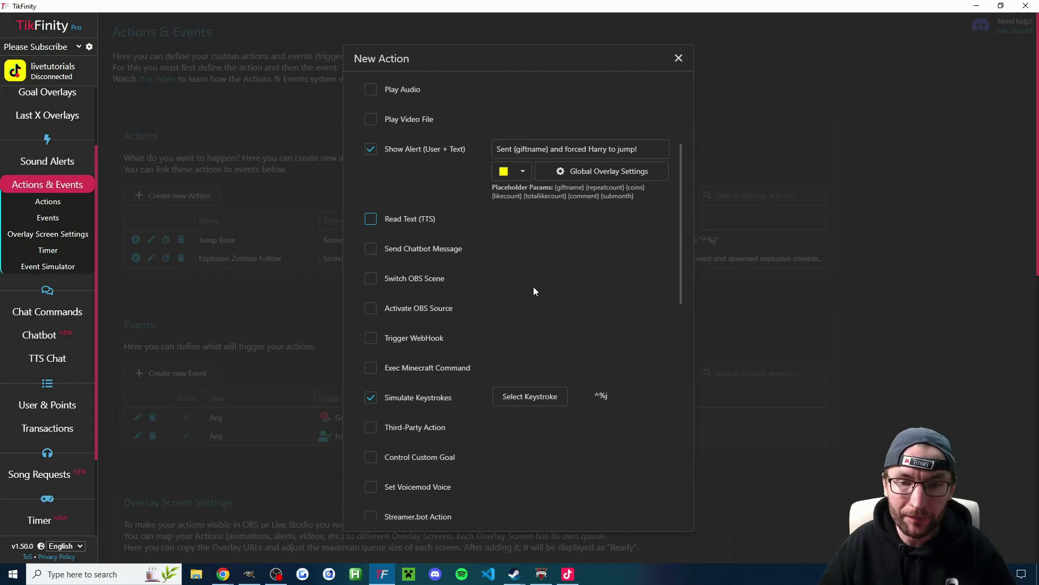
Step: Set the alert's display duration to 4 seconds
scroll(466, 363, "down", 3)
left_click(505, 373)
scroll(545, 325, "up", 3)
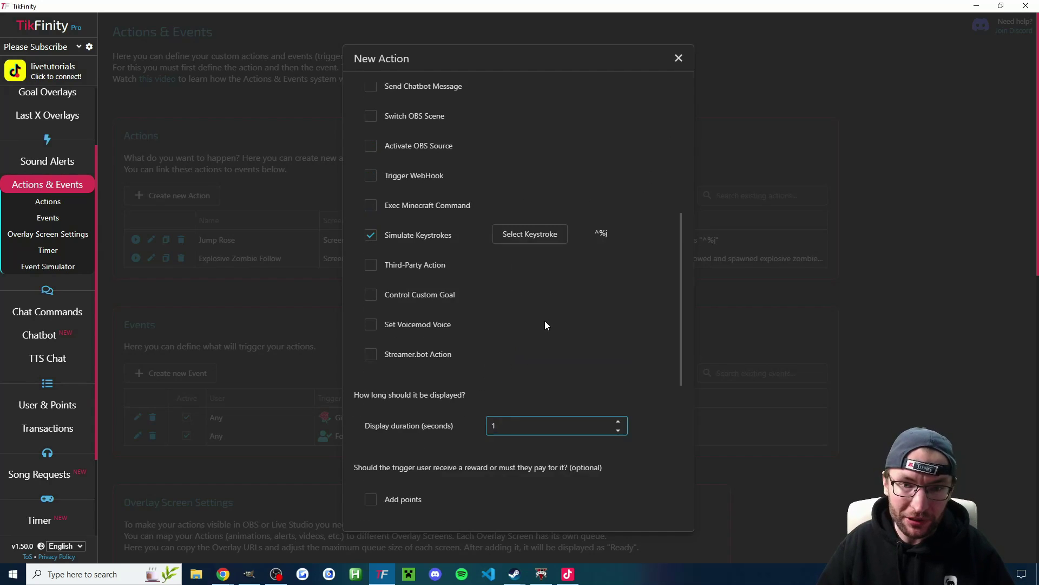
scroll(545, 324, "down", 2)
left_click_drag(505, 426, 488, 423)
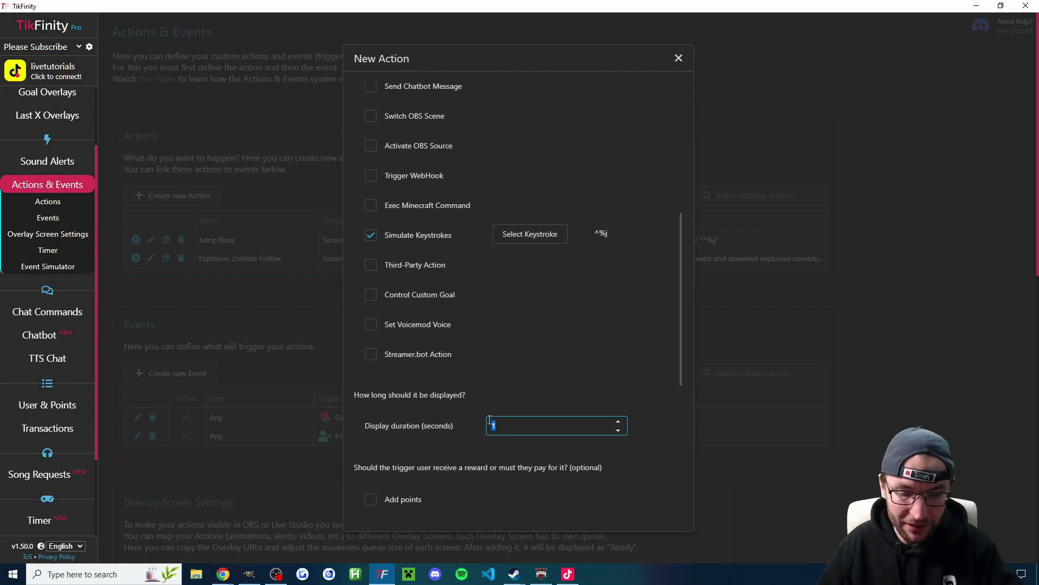
type("6")
scroll(483, 340, "down", 2)
scroll(460, 310, "down", 4)
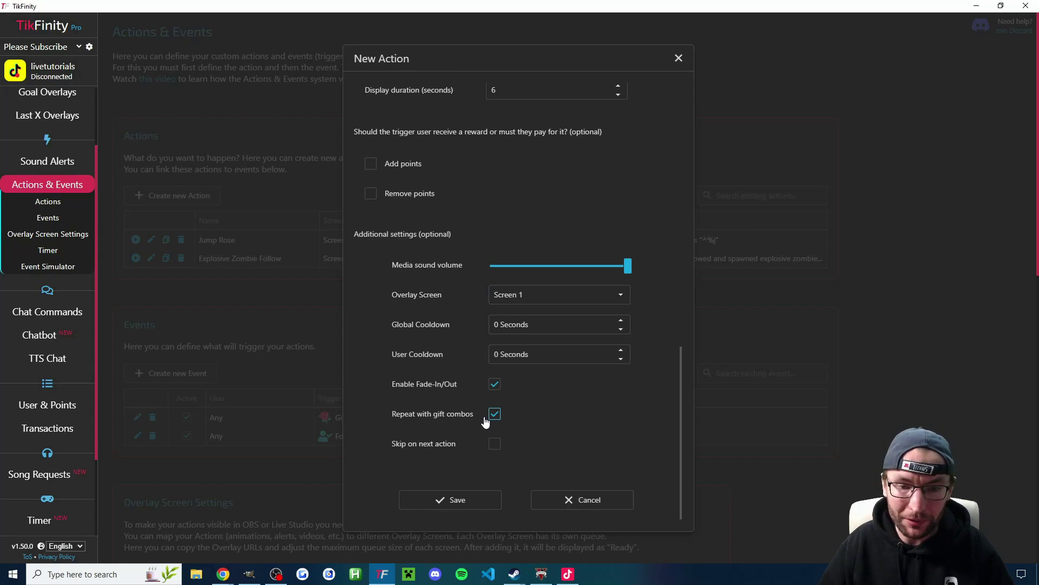
scroll(484, 417, "up", 1)
left_click_drag(500, 143, 484, 142)
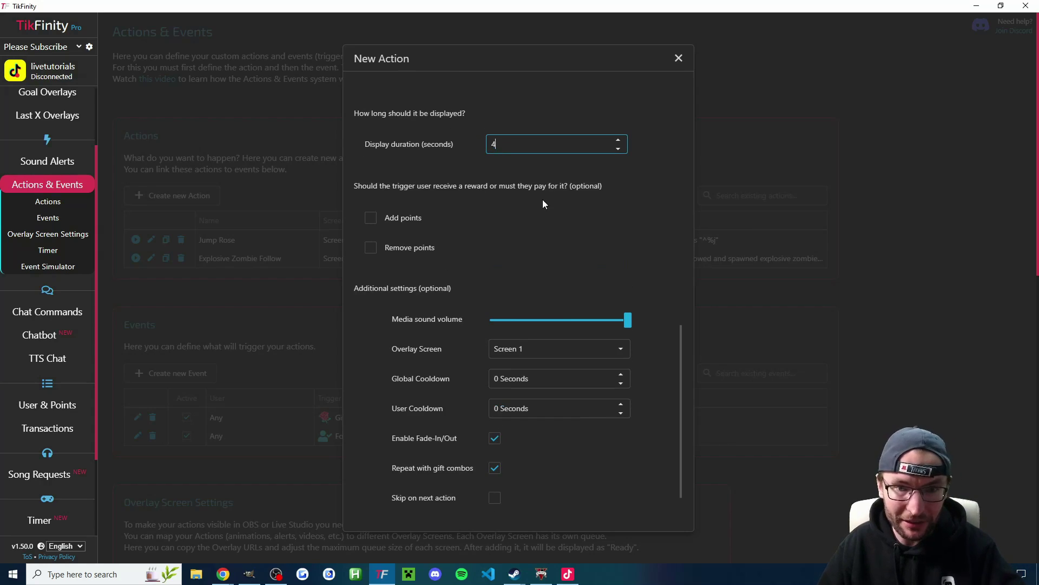
left_click(544, 204)
scroll(543, 204, "down", 1)
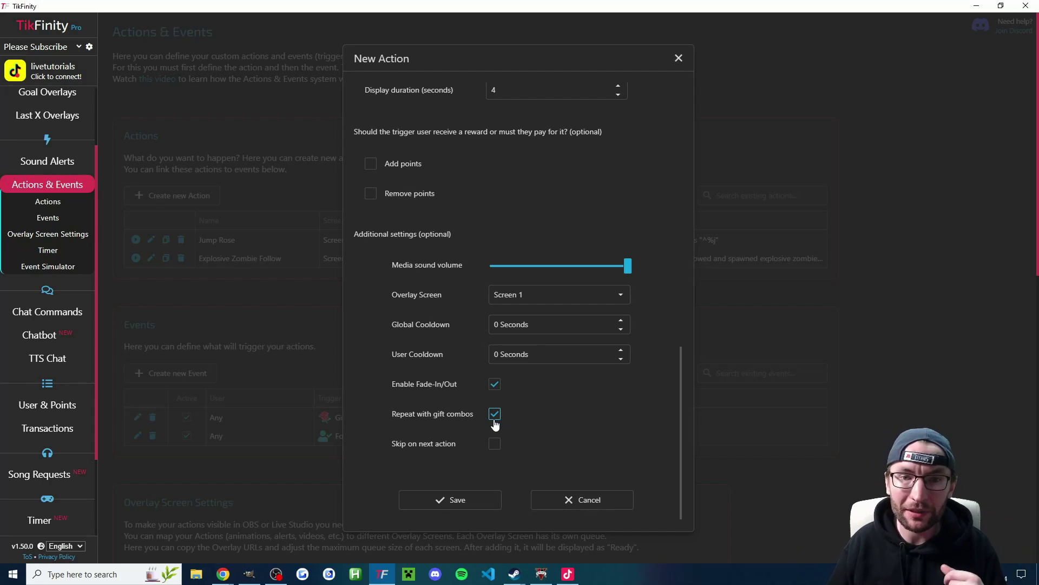
Step: Check ChaosModV's short timed effect duration of 15 in the Misc settings
left_click(541, 574)
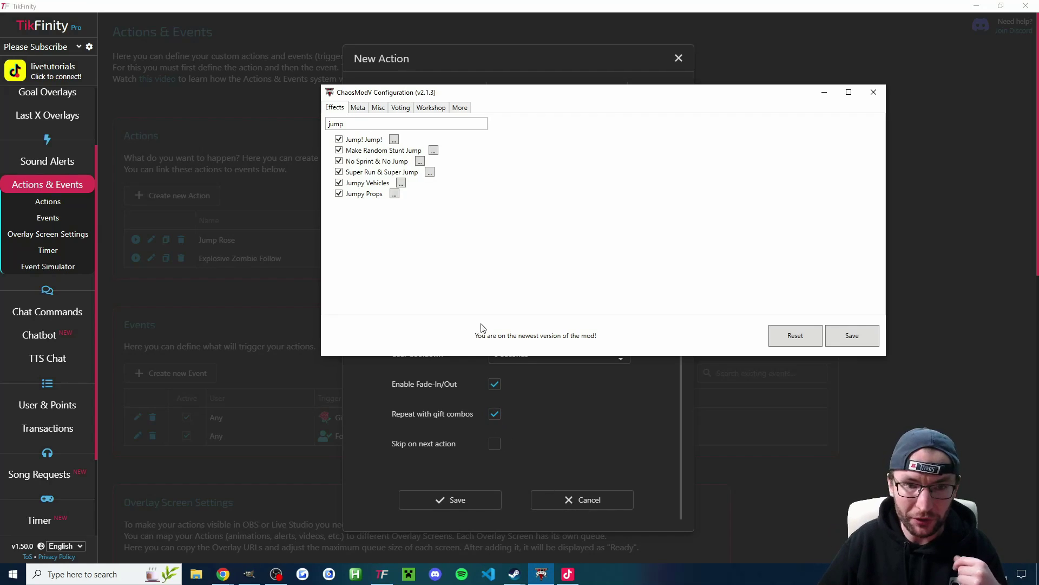
left_click(378, 107)
double_click(508, 168)
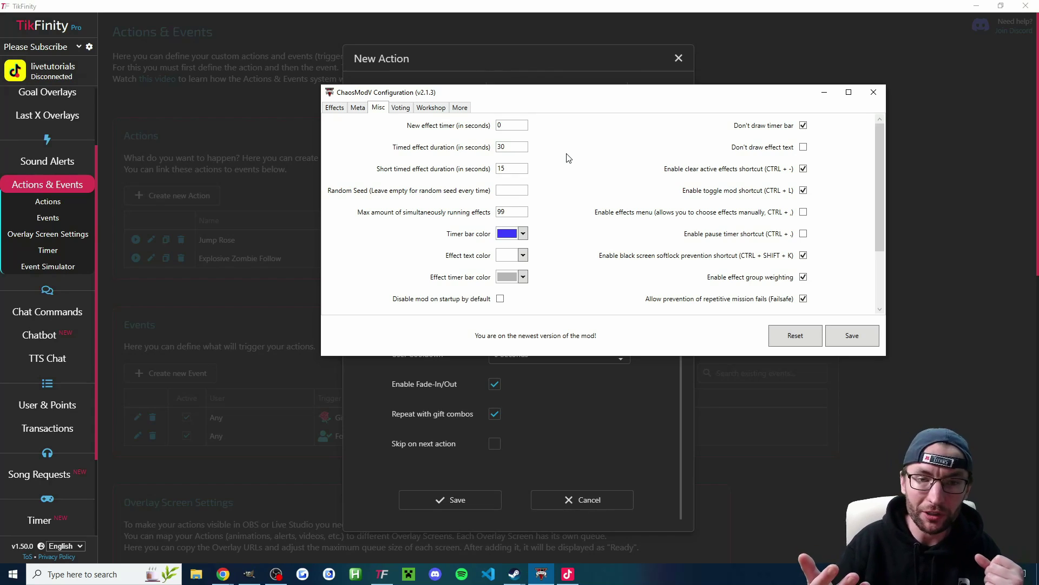
left_click(550, 395)
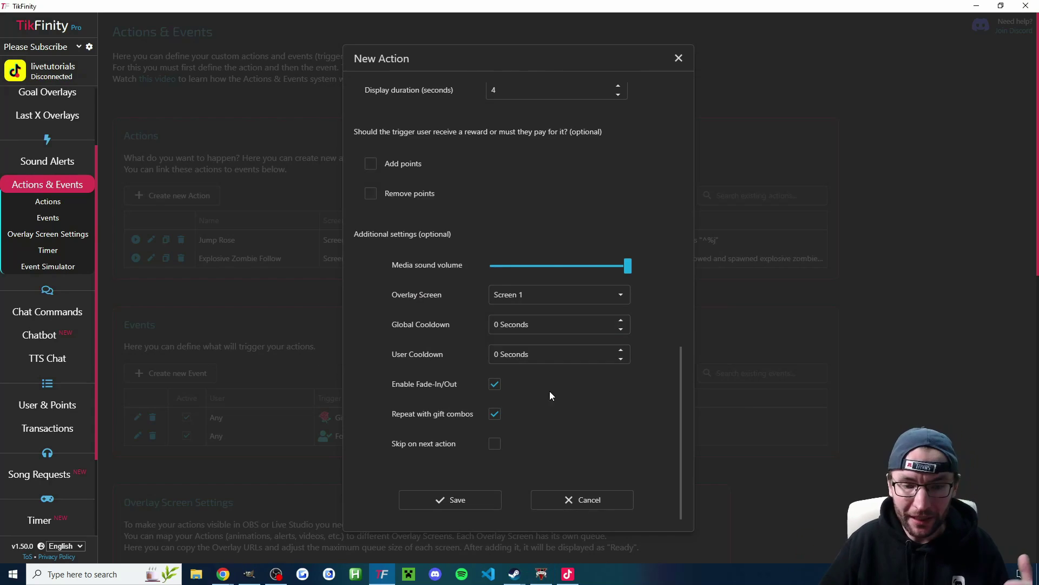
Step: Save the Jump Rose action, then re-save the Gift Rose event
left_click(468, 504)
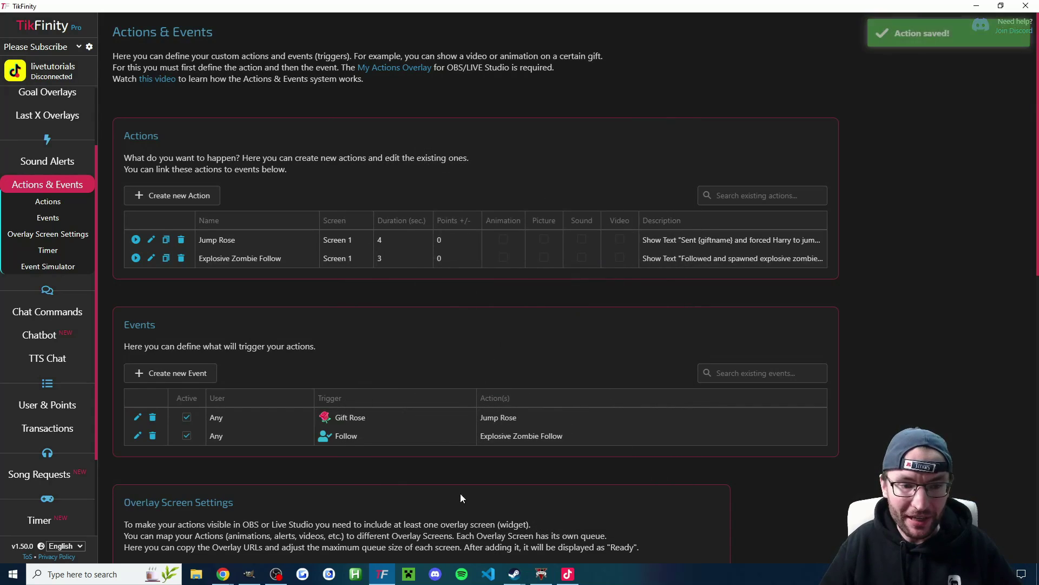
left_click(139, 416)
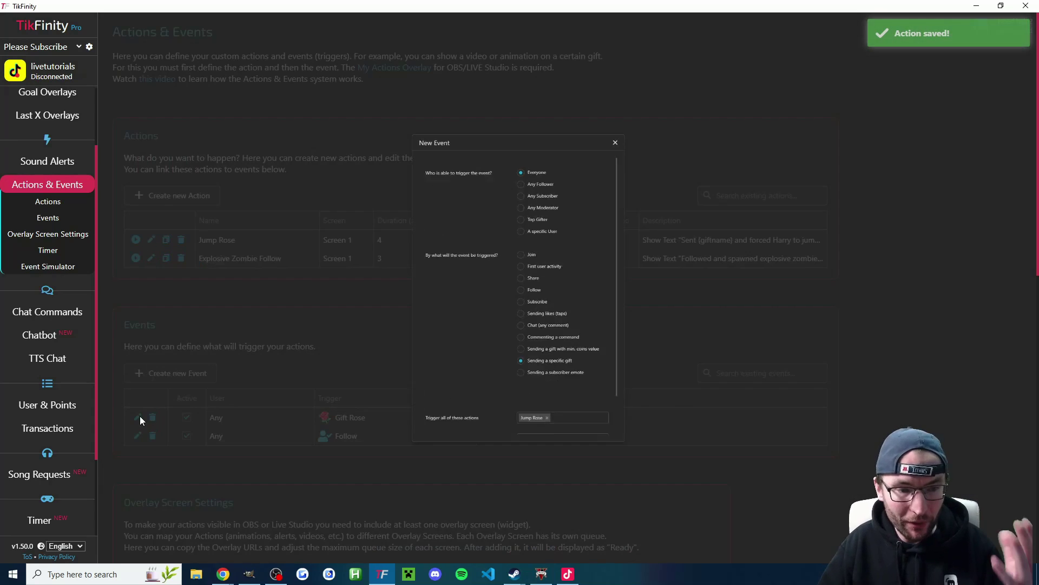
scroll(516, 283, "down", 2)
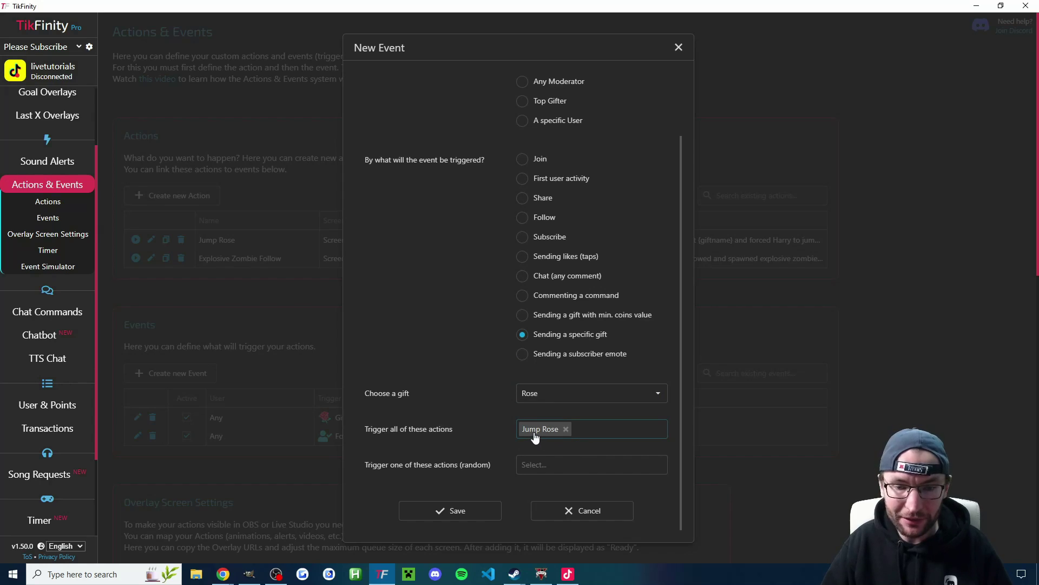
left_click(455, 510)
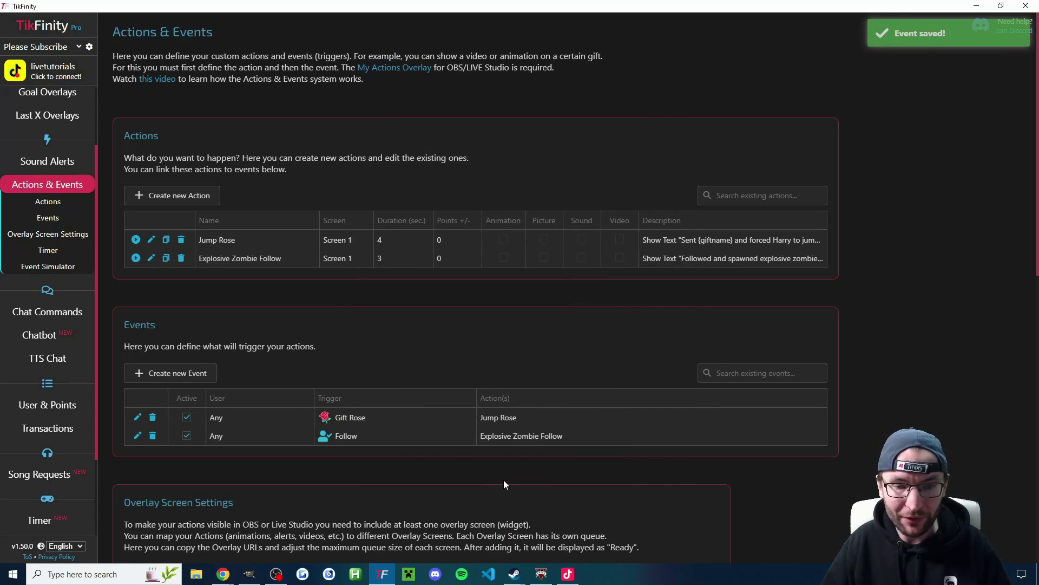
Step: Review the Super Run & Super Jump settings in ChaosModV's jump-filtered effects list
left_click(541, 573)
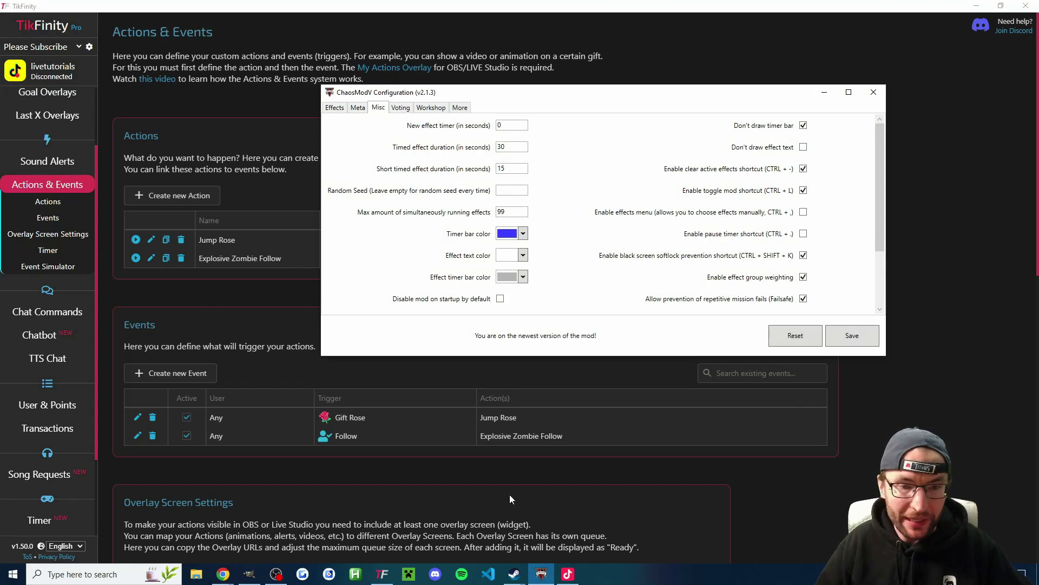
left_click(342, 107)
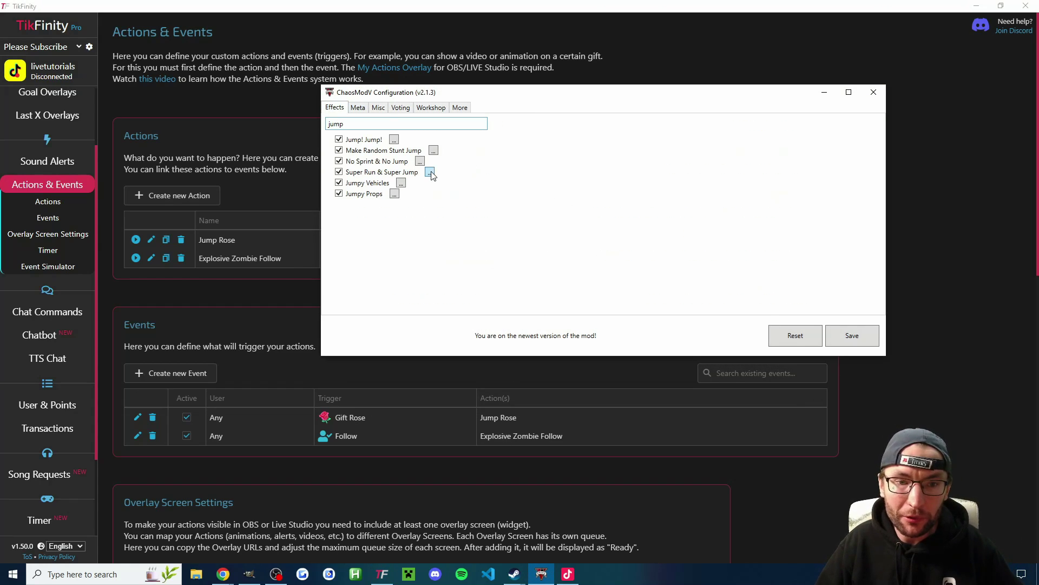
left_click(430, 172)
left_click(409, 50)
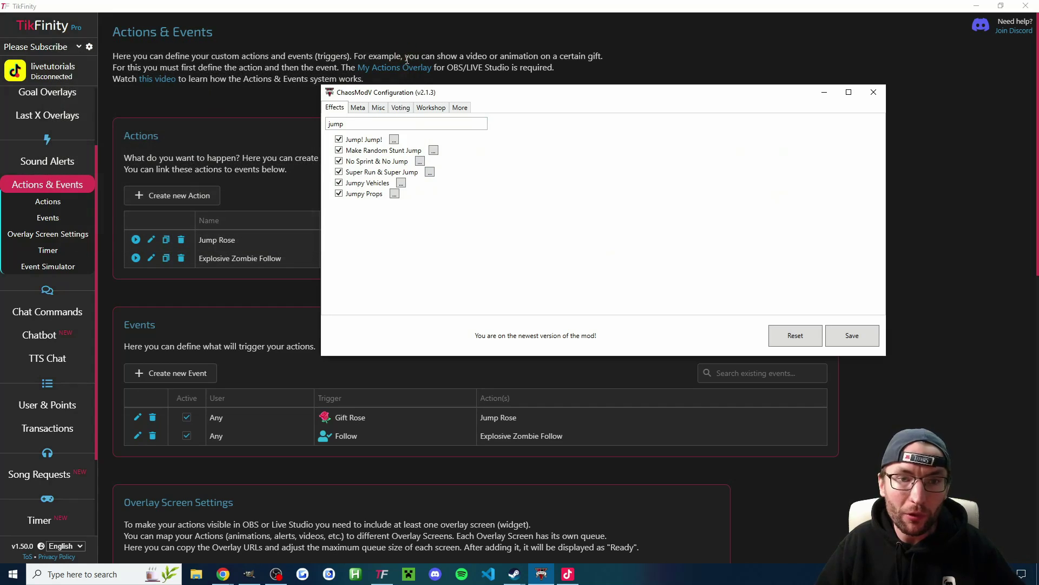
Step: Move the ChaosModV window lower-left and minimize TikFinity to reveal the desktop
left_click(193, 252)
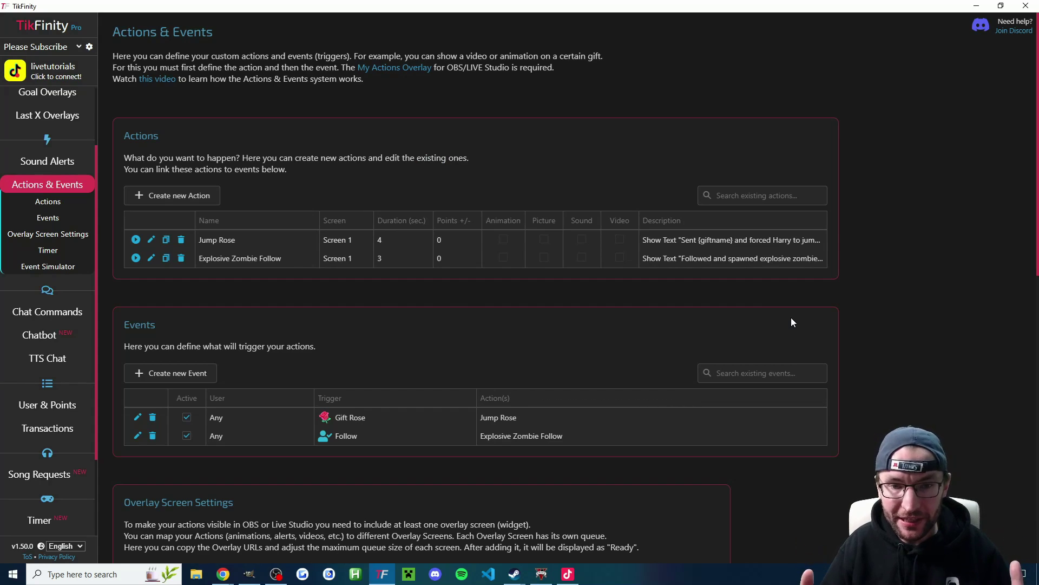
key("alt+Tab")
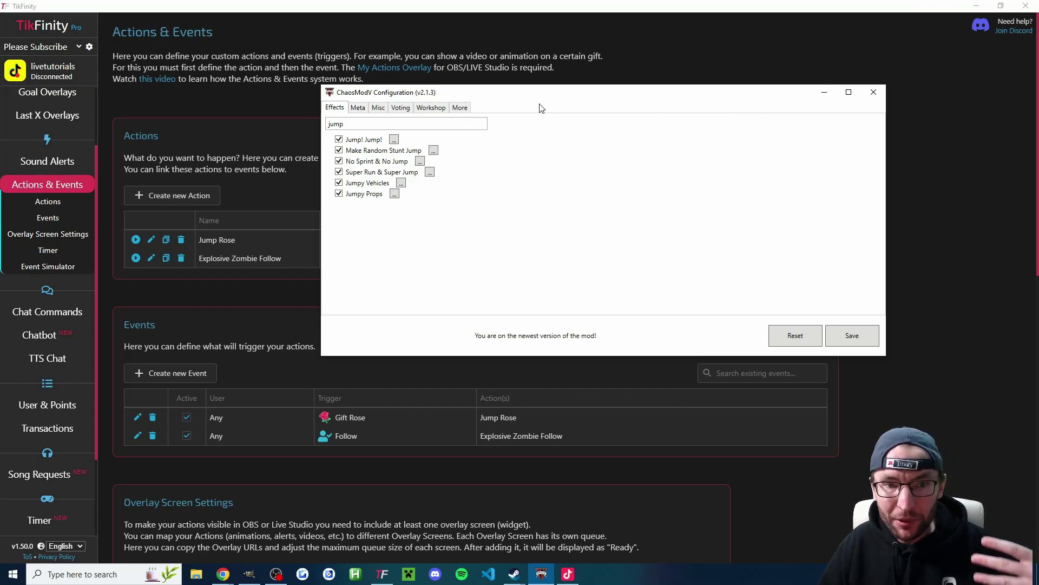
left_click_drag(541, 107, 506, 163)
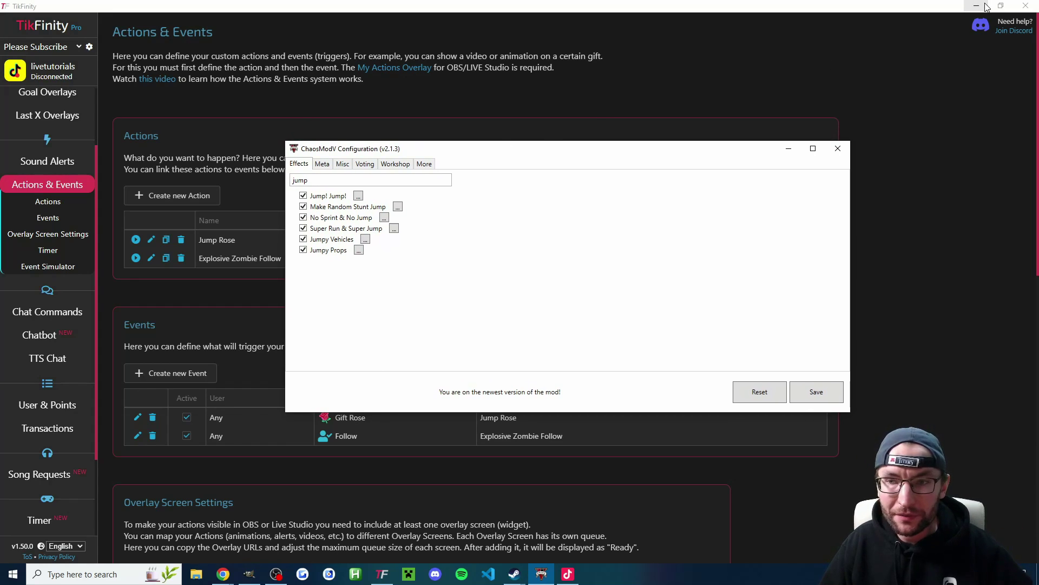
left_click(985, 5)
left_click(480, 91)
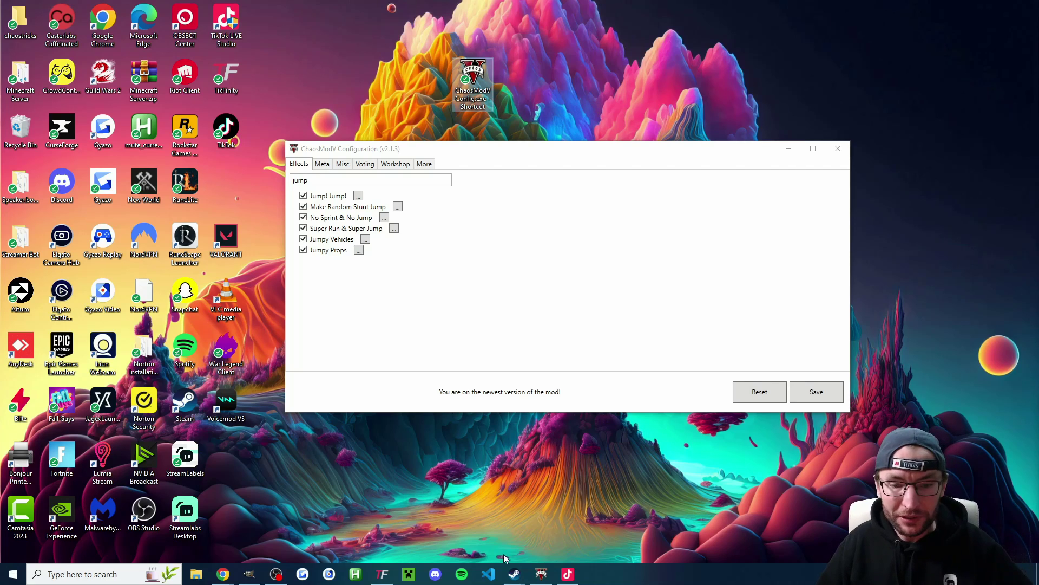
Step: Launch Grand Theft Auto V from Steam, leave the settings, and walk toward the street
mouse_move(514, 573)
left_click(471, 520)
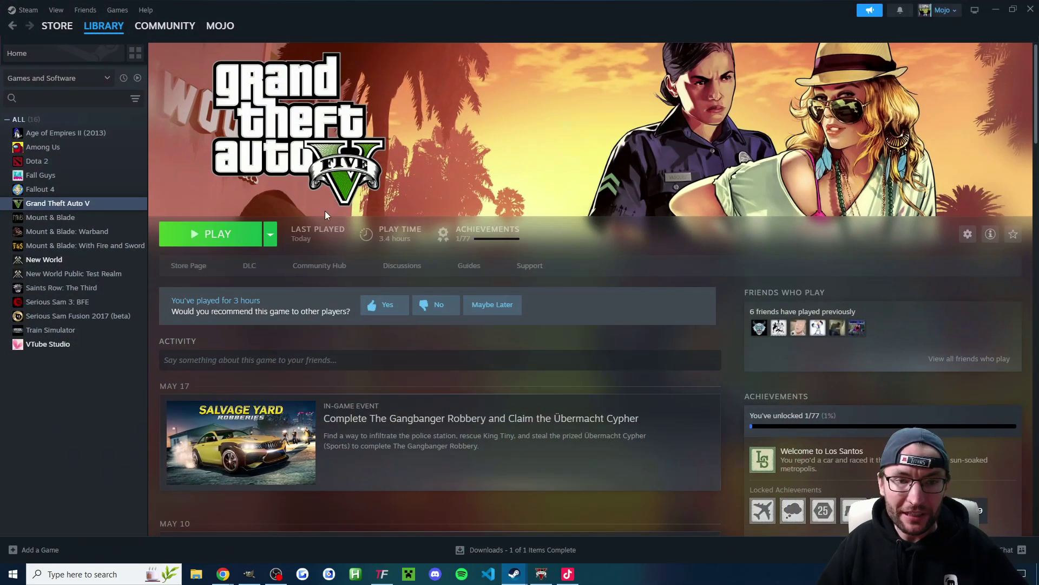
left_click(227, 239)
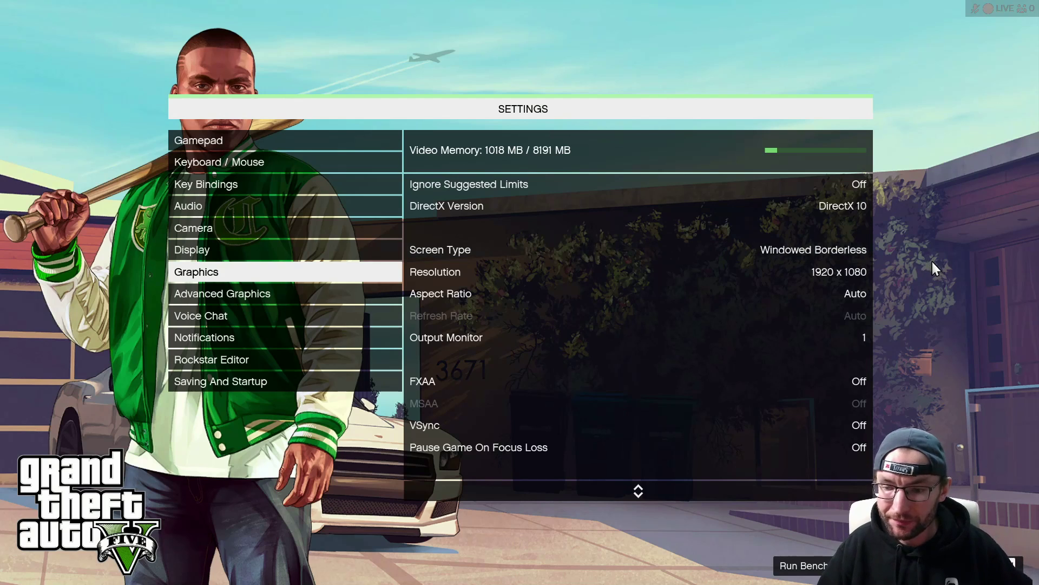
key("Escape")
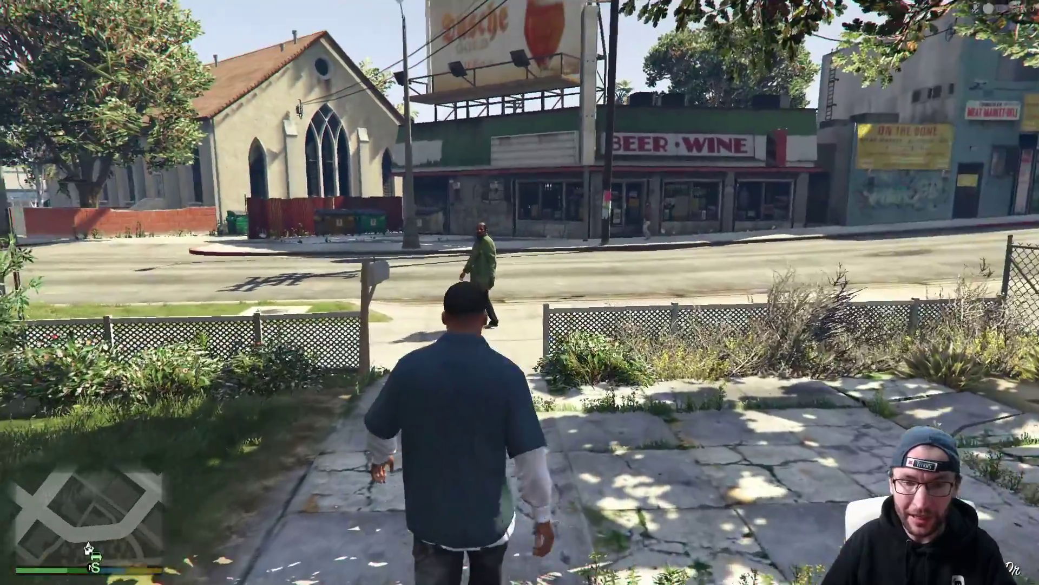
key("w")
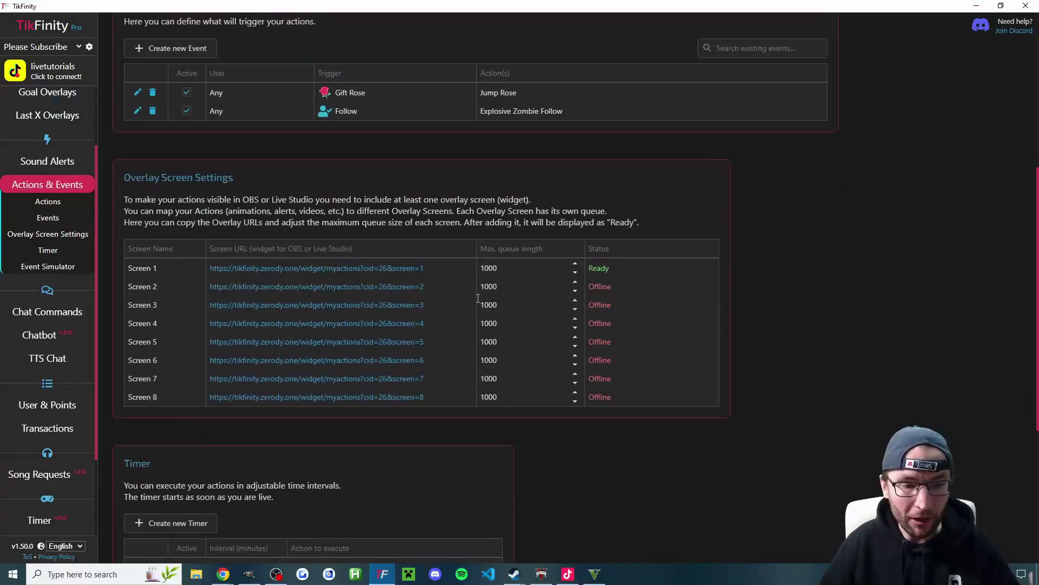
Step: Scroll TikFinity's Actions & Events list back to the top
scroll(448, 310, "down", 5)
left_click_drag(131, 396, 225, 394)
left_click(226, 394)
scroll(433, 349, "up", 5)
scroll(451, 355, "up", 5)
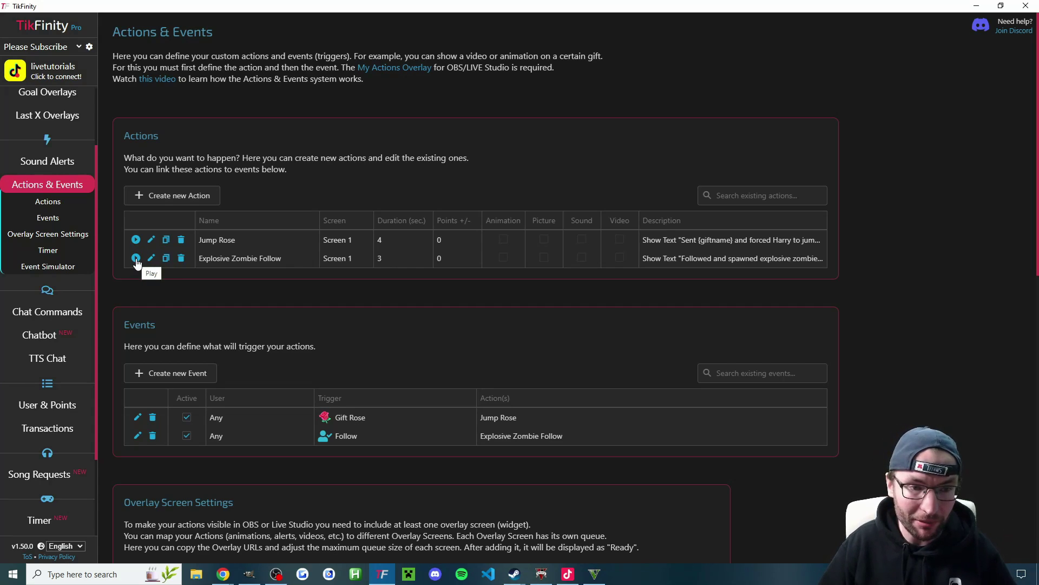
Step: Test-run Explosive Zombie Follow and walk down the street as zombies approach
left_click(136, 259)
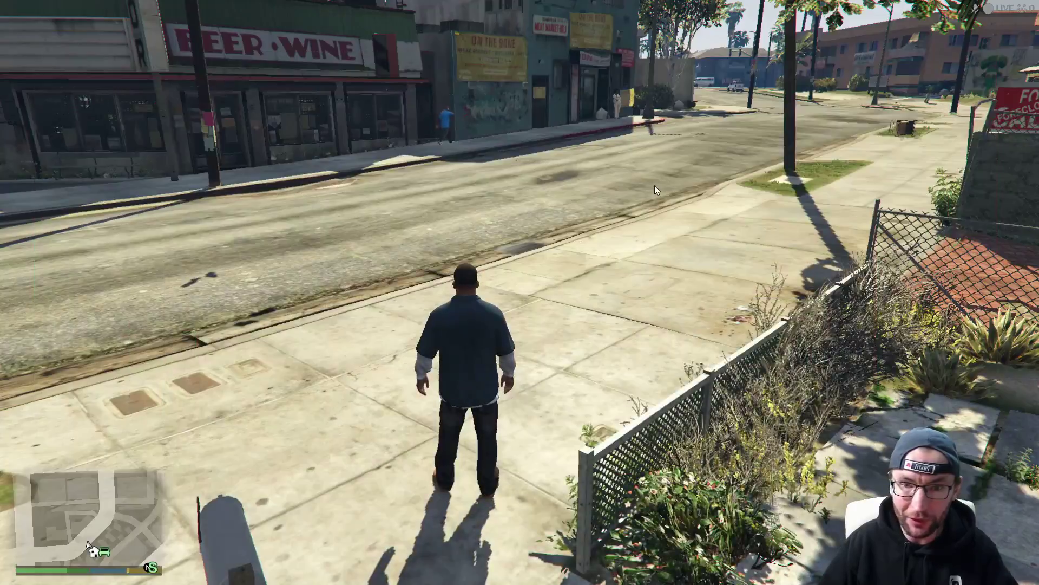
key("w")
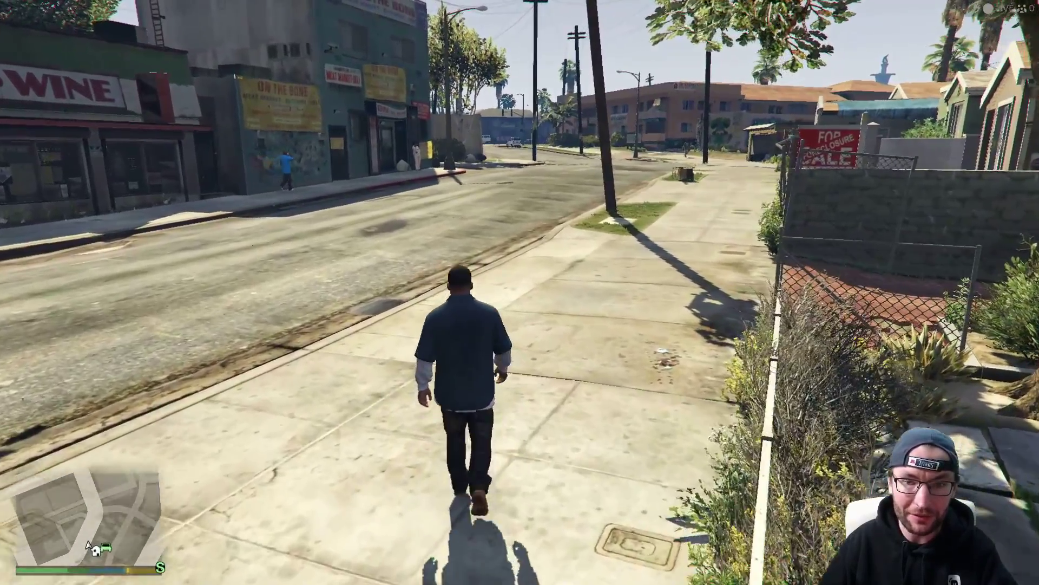
key("w")
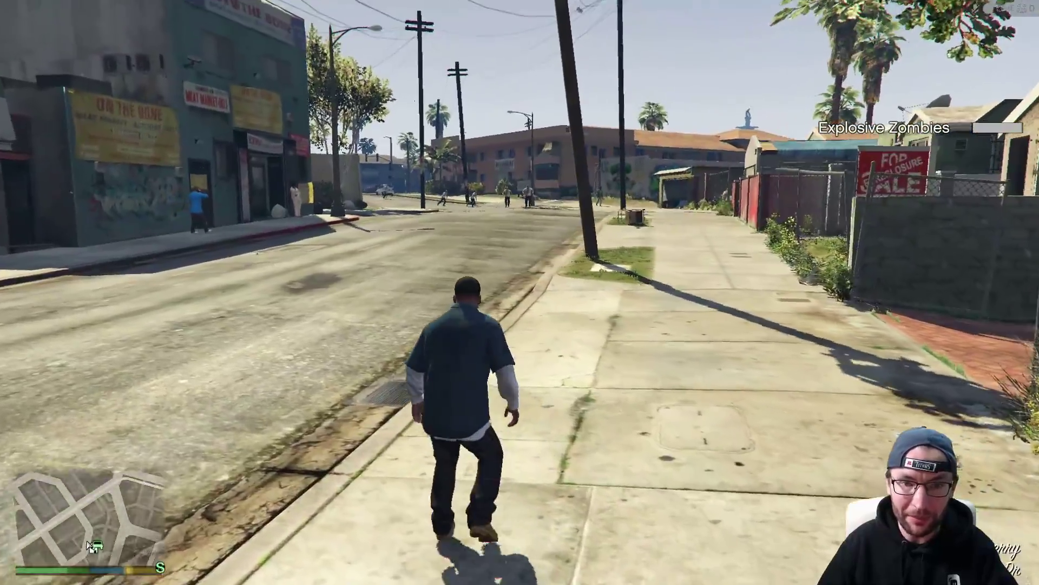
key("w")
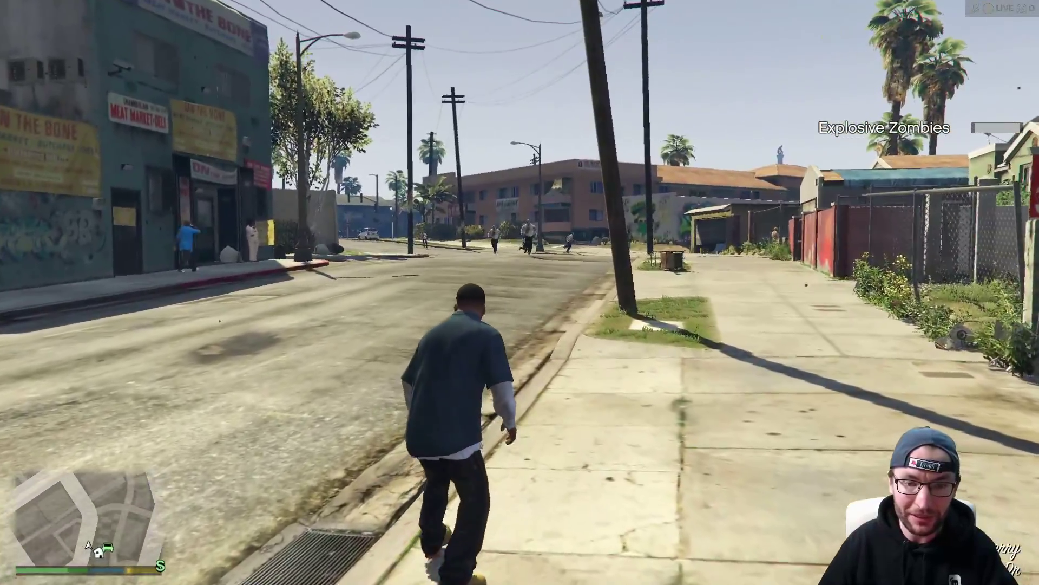
key("w")
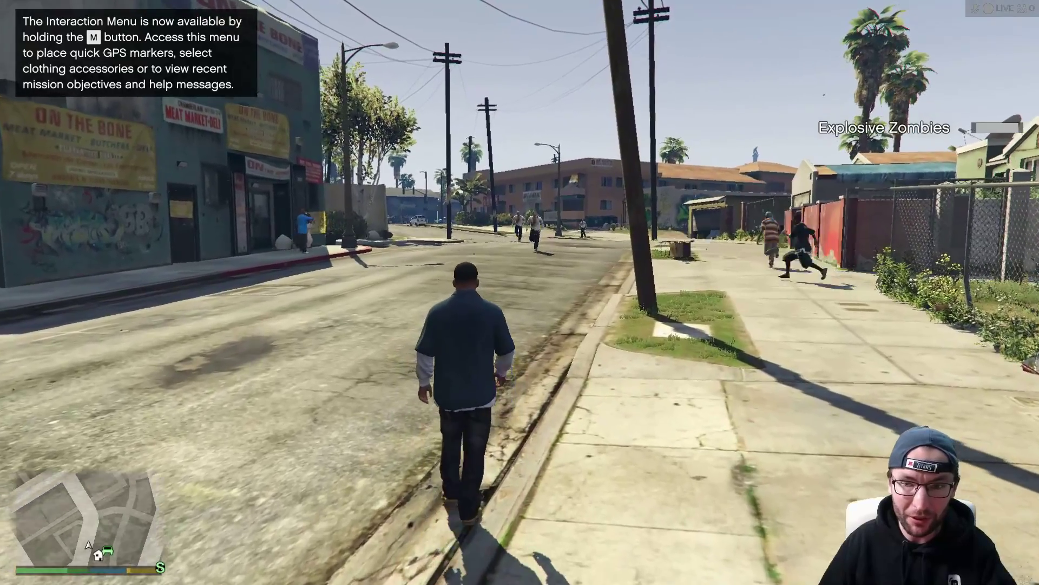
key("w")
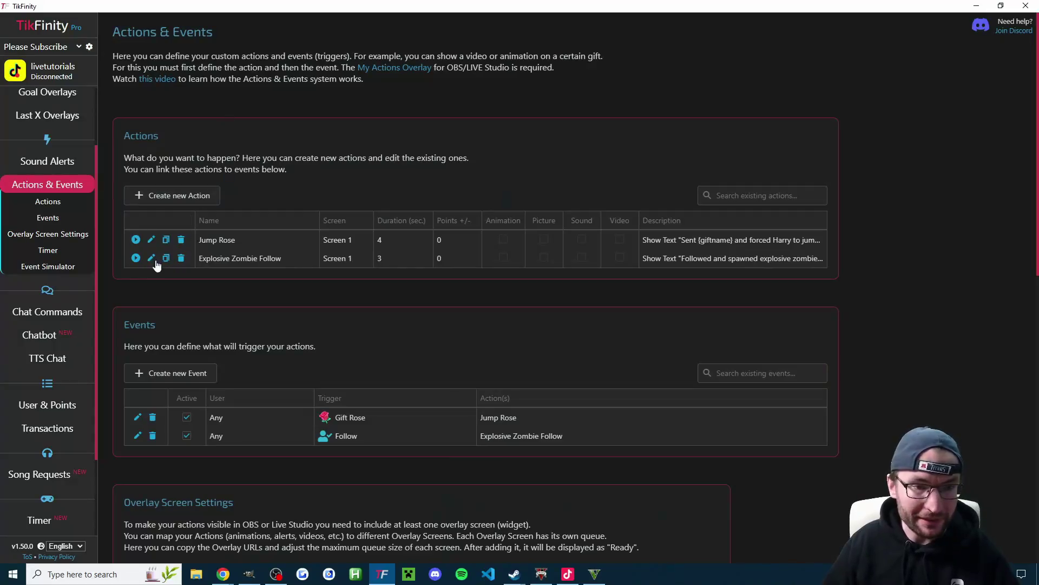
Step: Test-run Jump Rose and run the character across the plaza toward the intersection
left_click(136, 240)
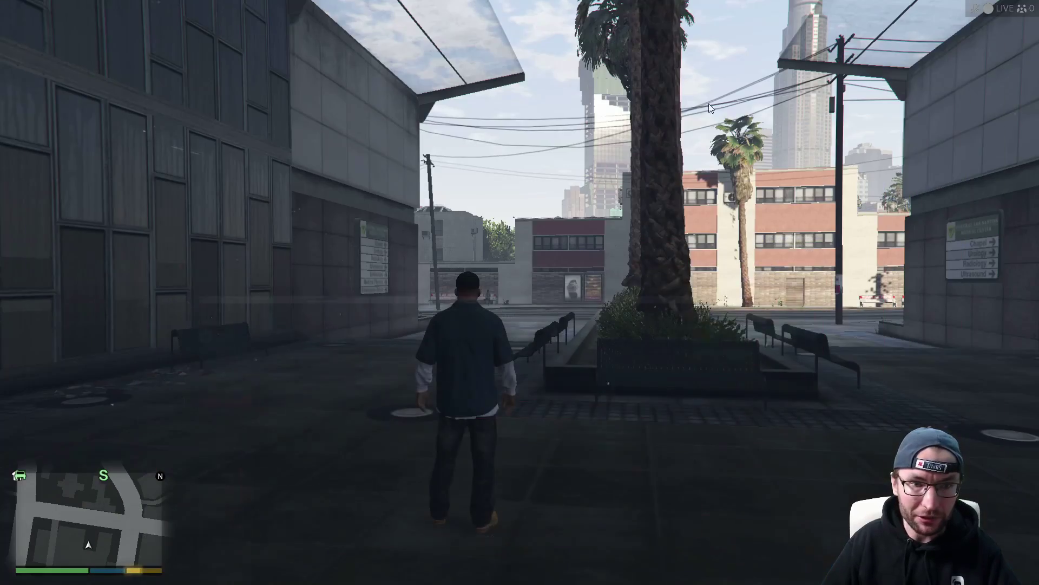
key("w")
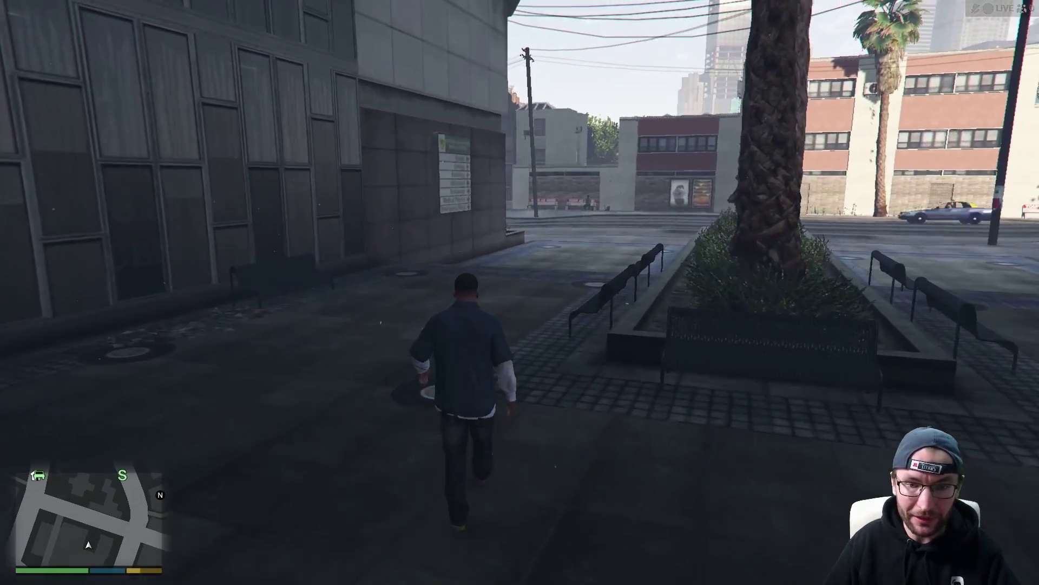
key("w")
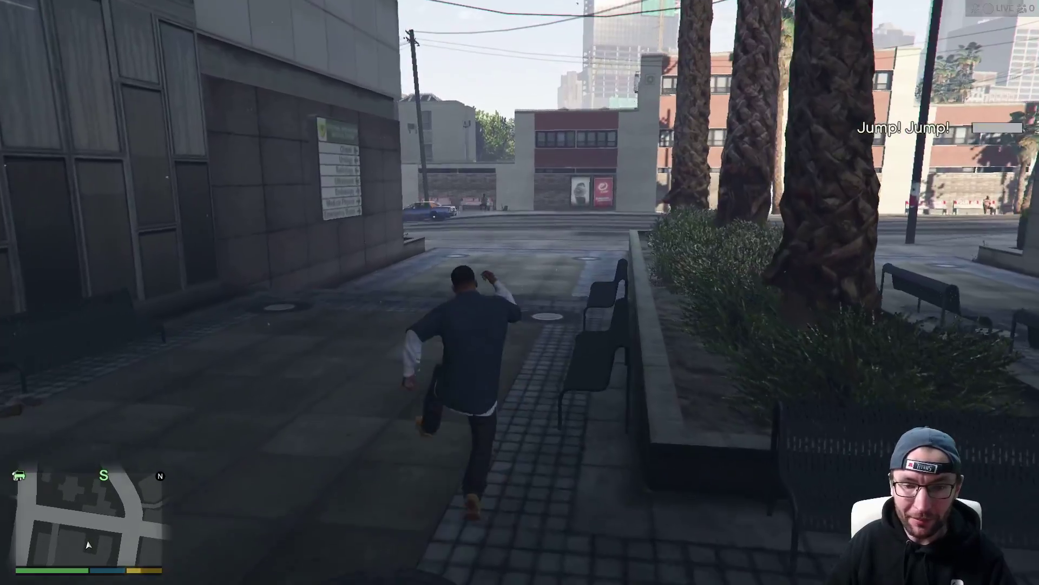
key("w")
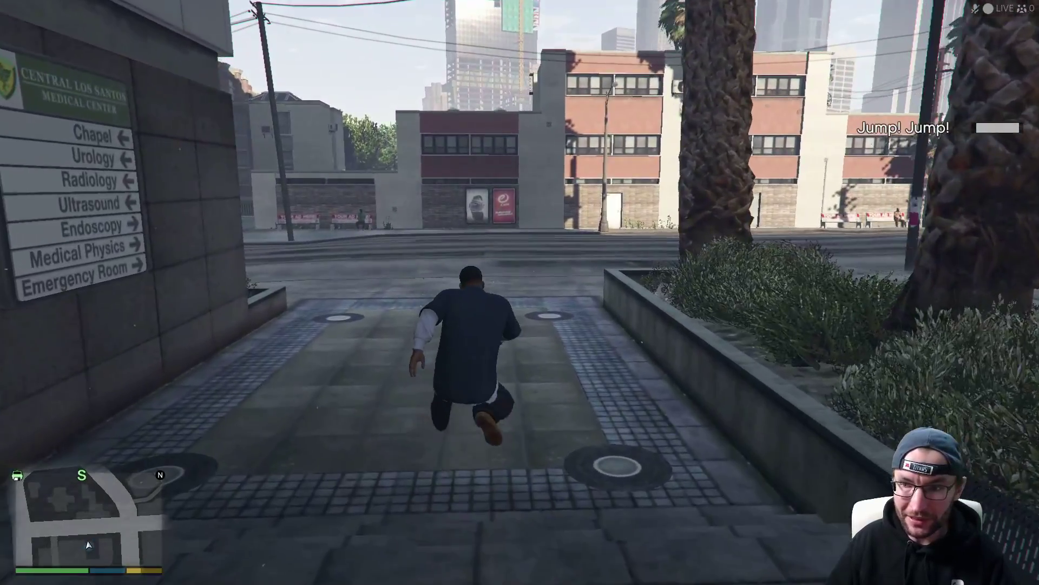
key("w")
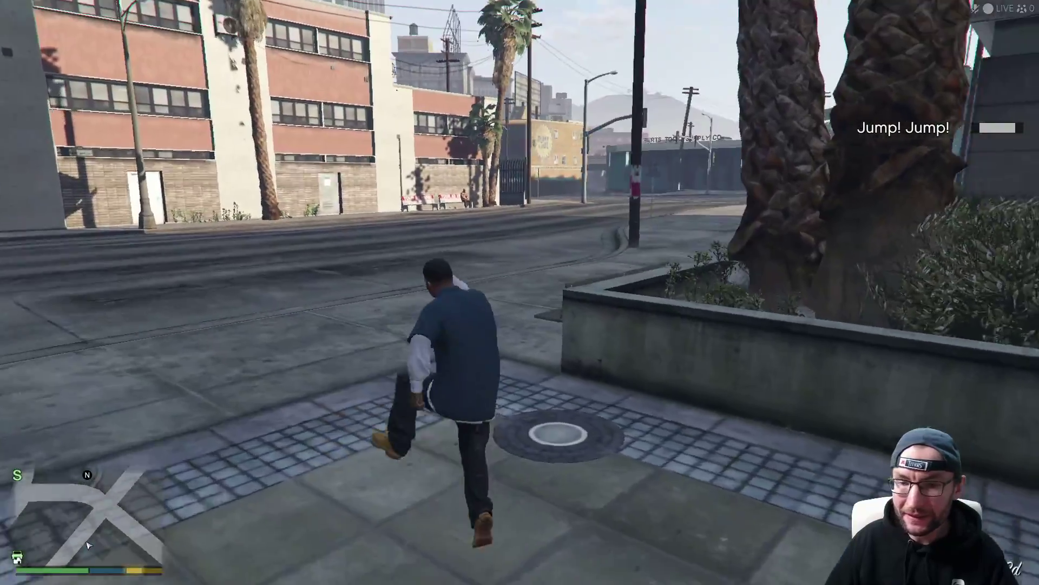
key("w")
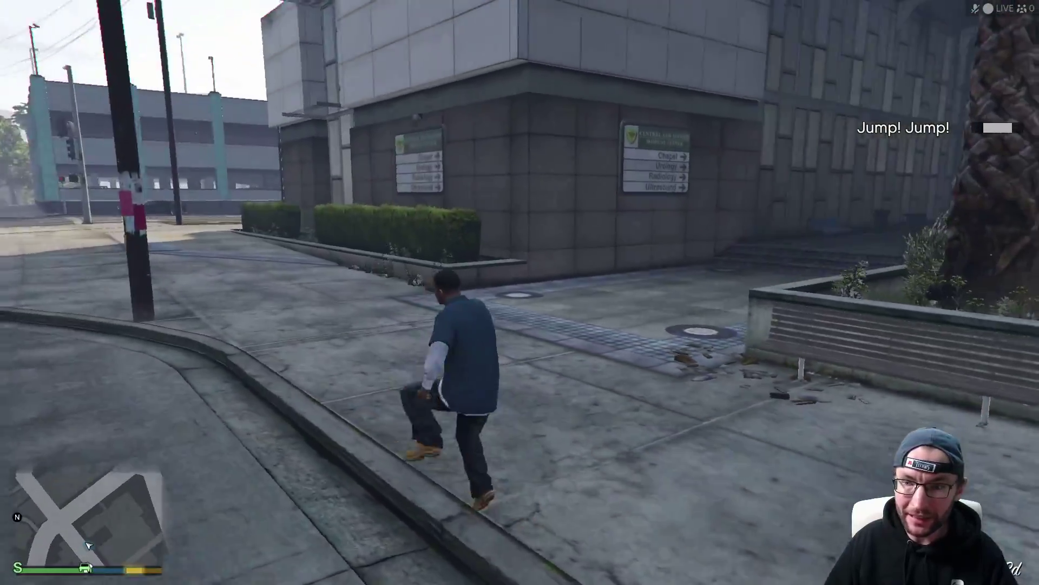
key("w")
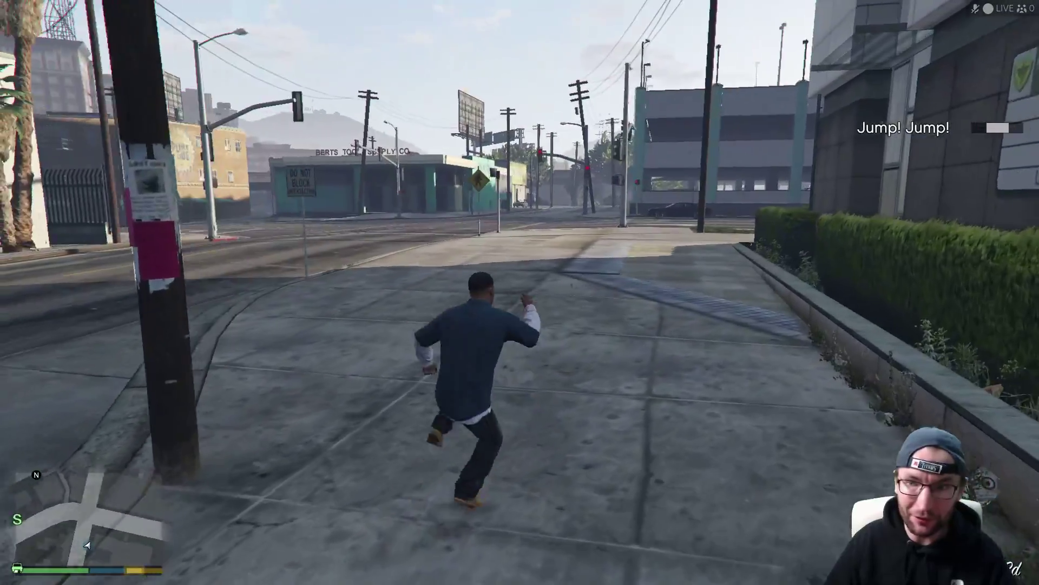
key("w")
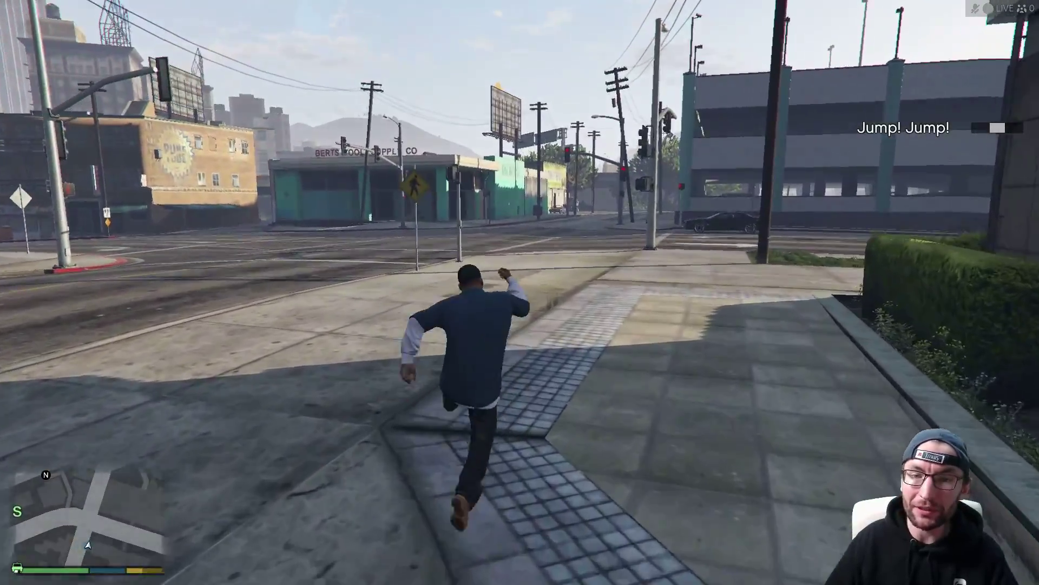
key("w")
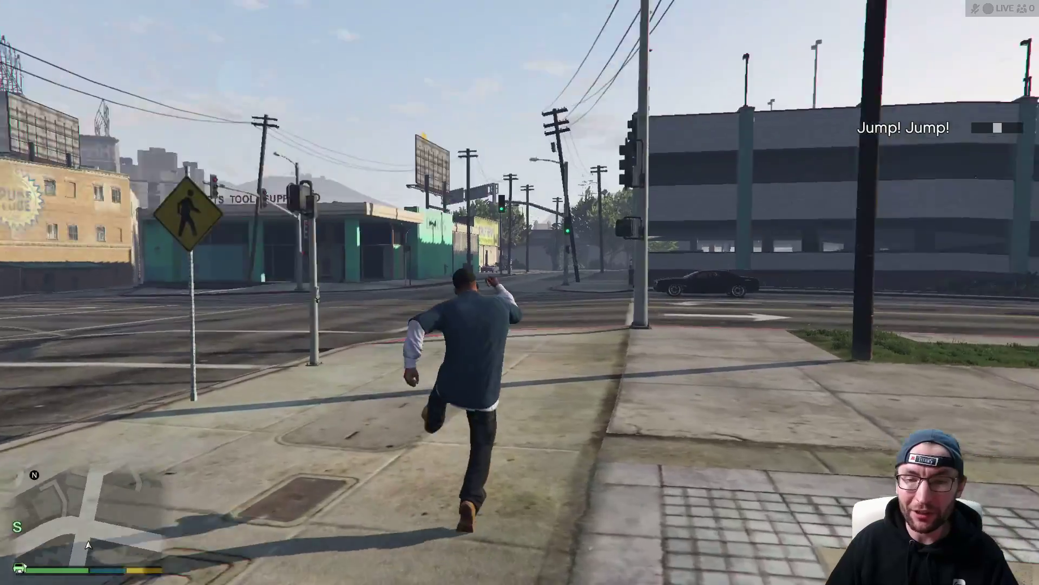
key("w")
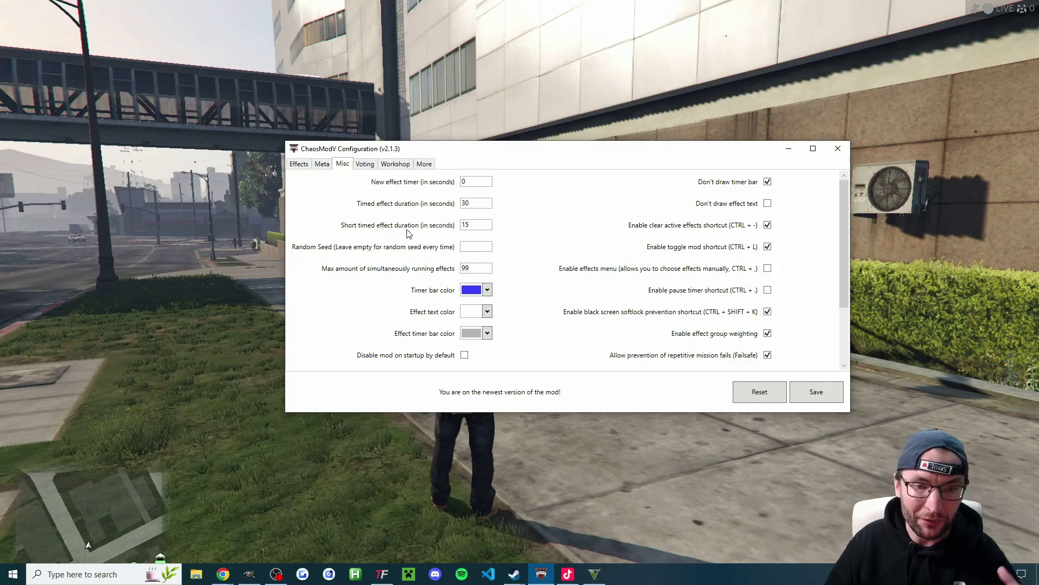
key("alt+Tab")
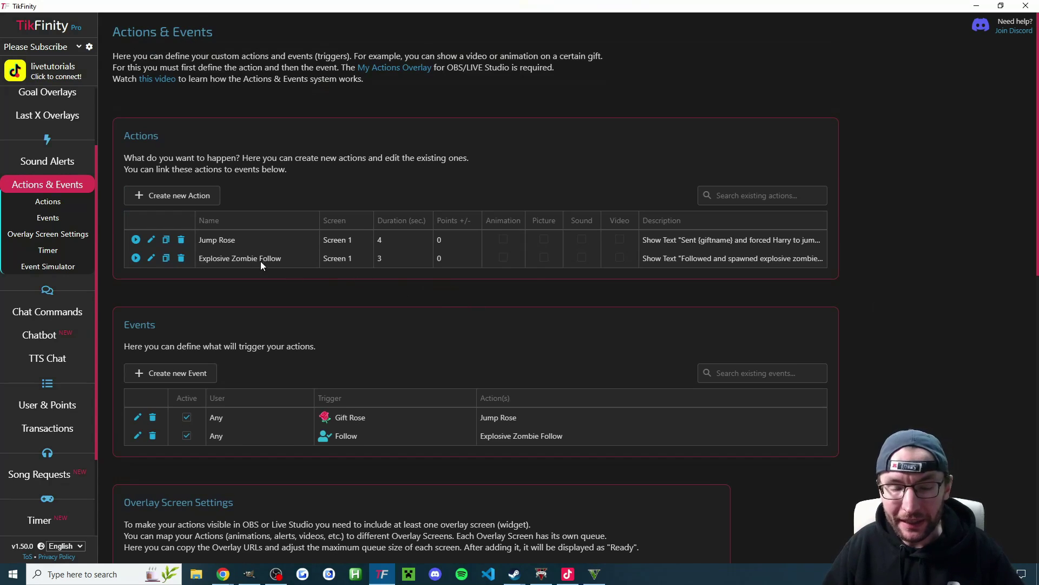
Step: Replay Jump Rose, then enlarge and raise the TikFinity Link alert box in LIVE Studio
left_click(136, 240)
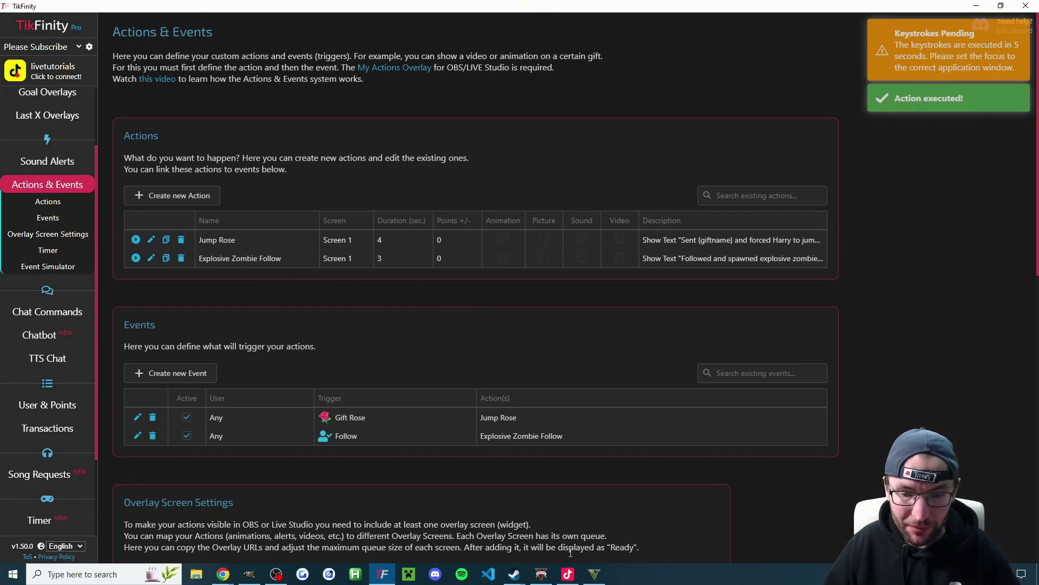
left_click(567, 574)
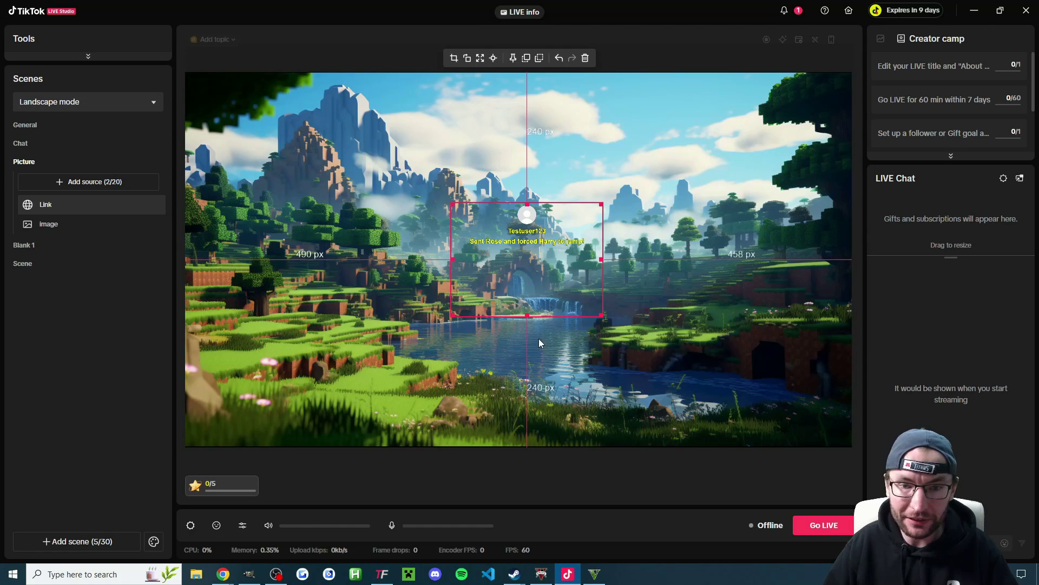
left_click_drag(525, 314, 535, 277)
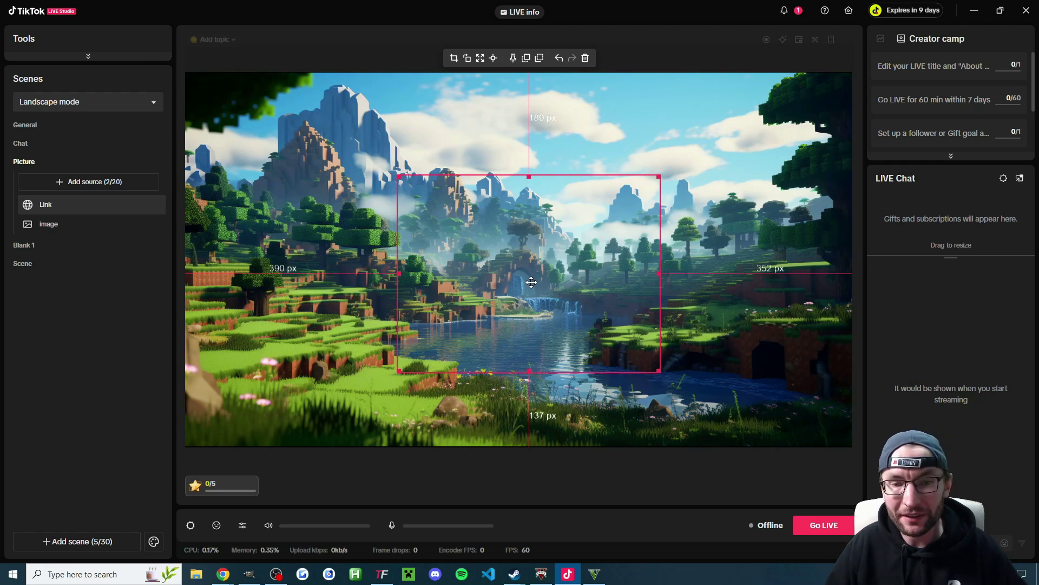